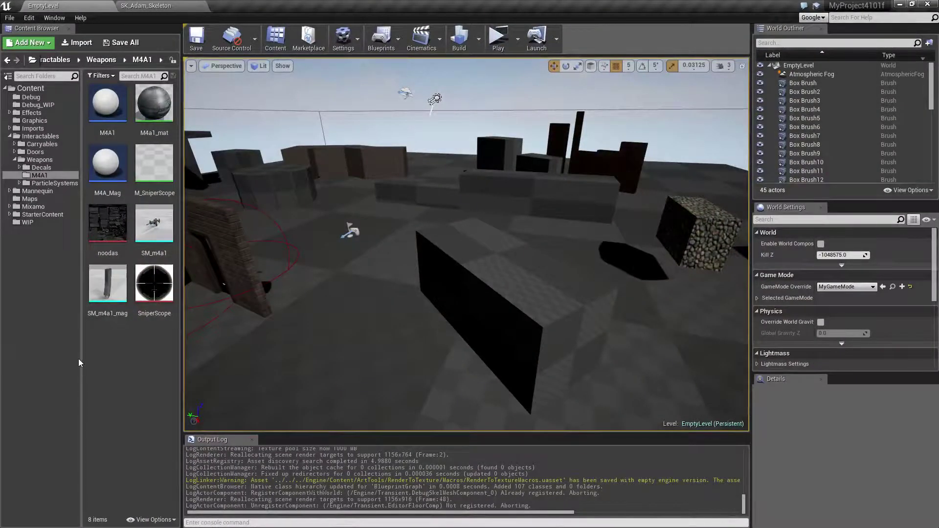
Browse the content folders to Mannequin/Animations/Combat/Cover and open the CC_Sneak_Left_Rifle animation for preview
left_click(30, 97)
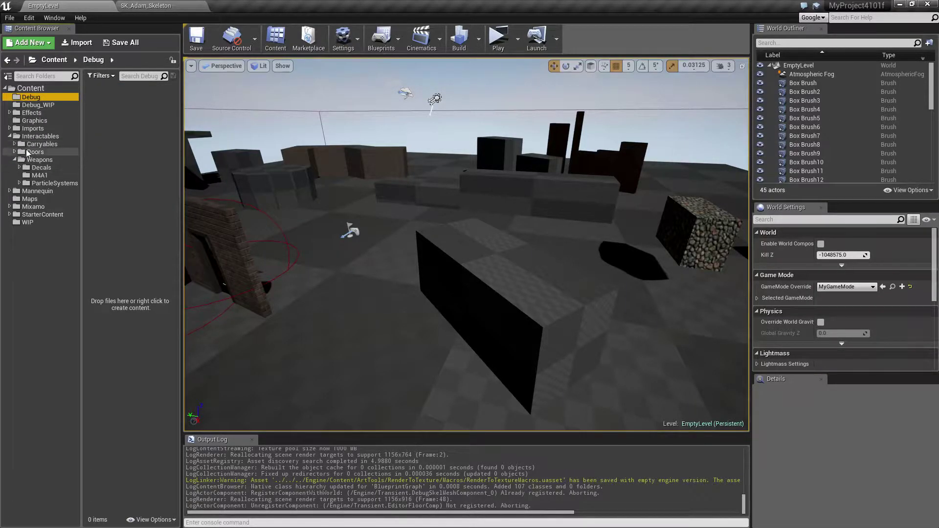
left_click(15, 144)
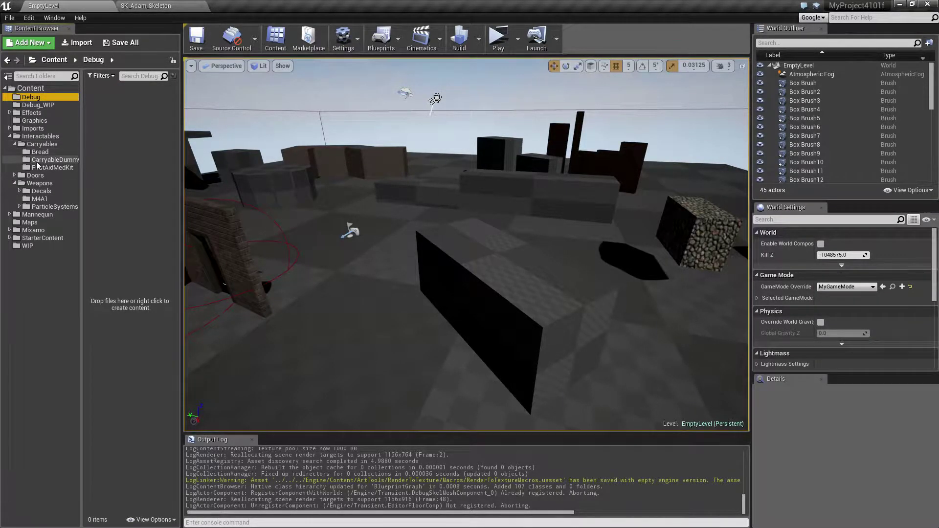
left_click(15, 144)
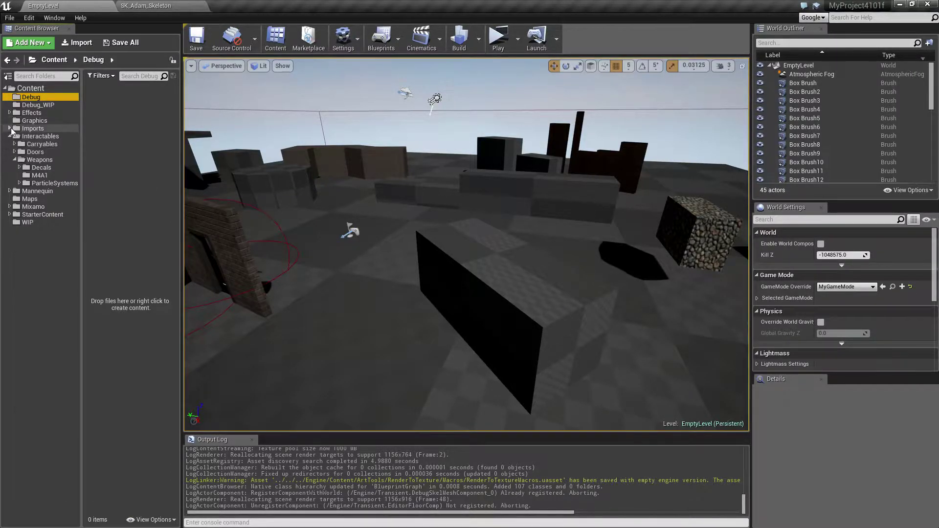
left_click(10, 192)
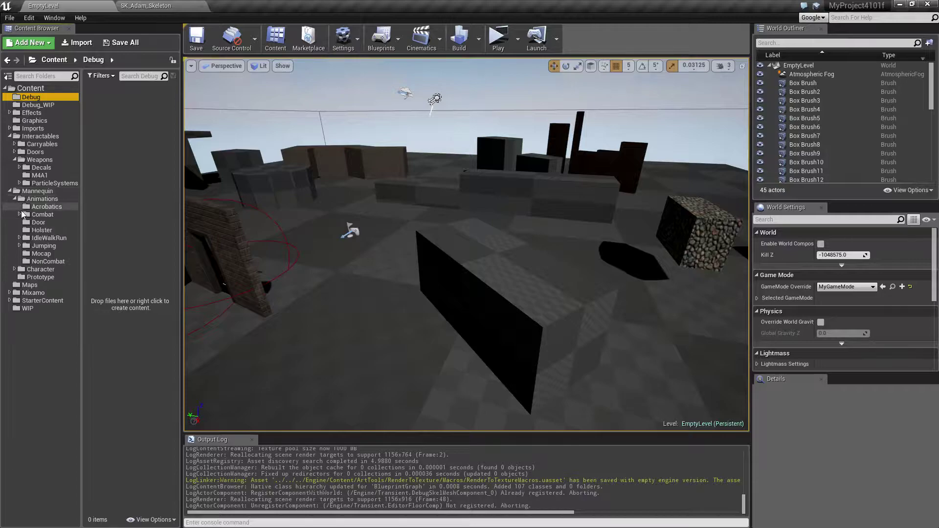
double_click(42, 216)
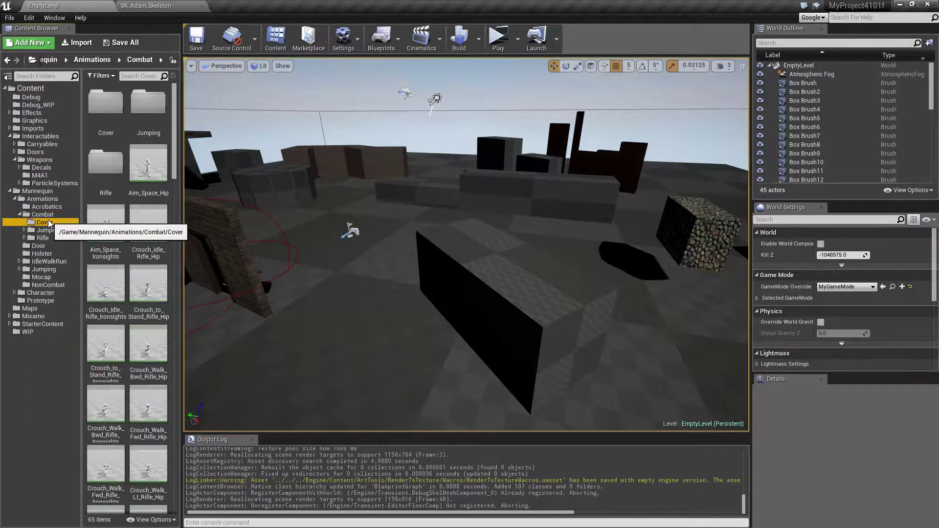
left_click(49, 223)
double_click(106, 170)
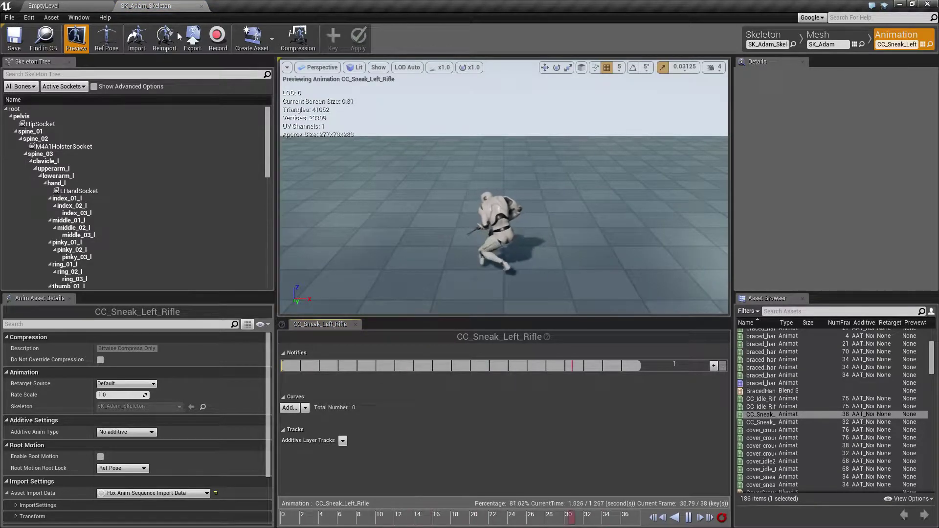
Return to the EmptyLevel level, start a game preview, and run the character to a wall and take standing cover
left_click(67, 8)
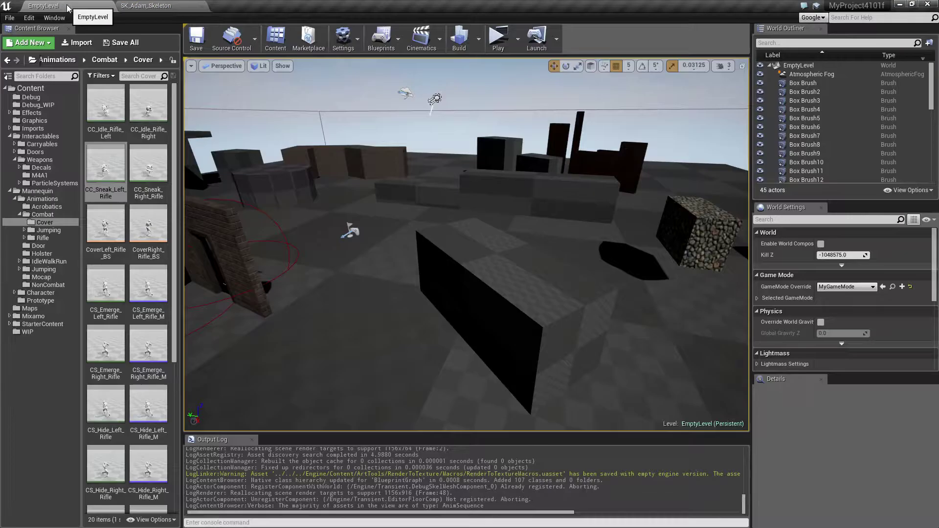
left_click(500, 43)
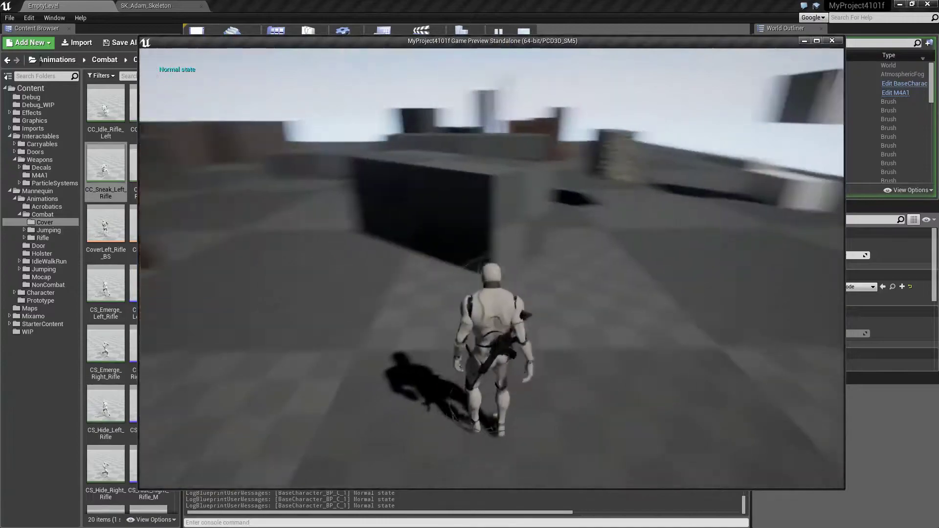
key("w")
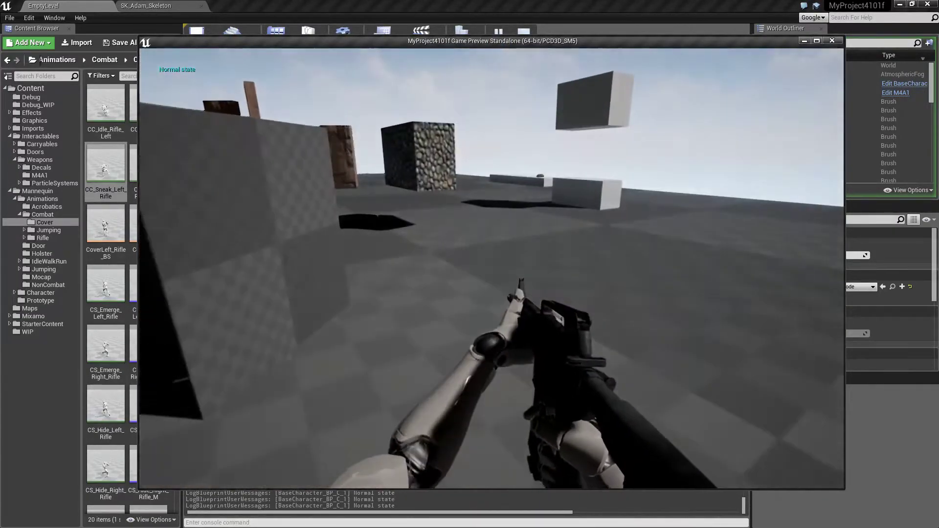
key("w")
key("w")
key("q")
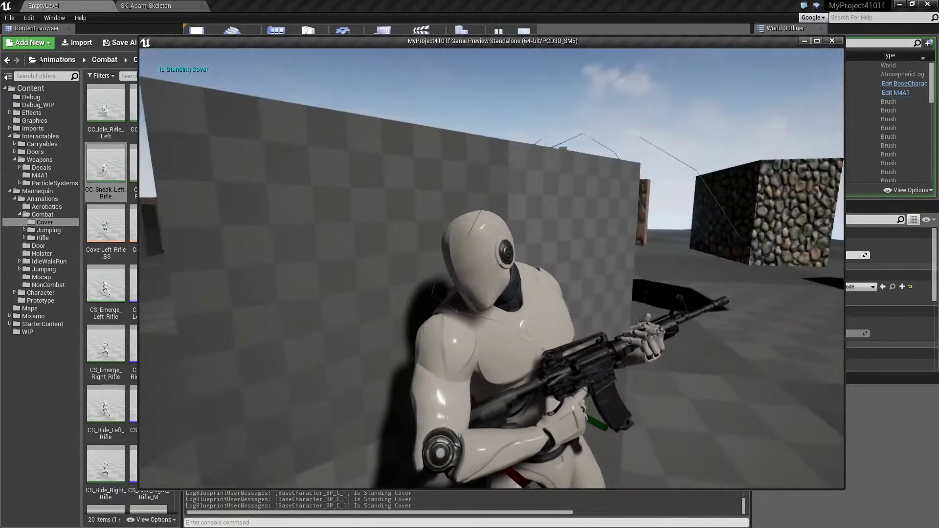
Switch the camera perspective while in cover, then test taking cover and moving along another wall before ending the preview
key("t")
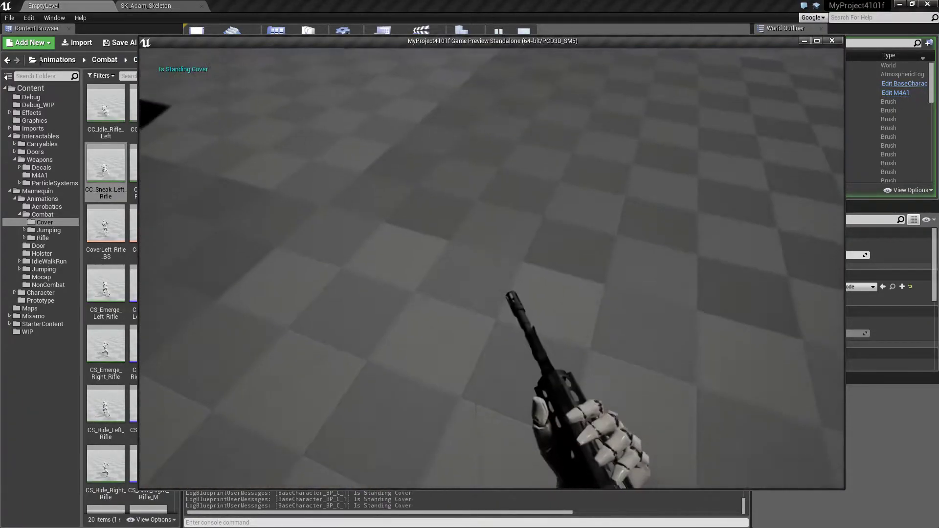
key("t")
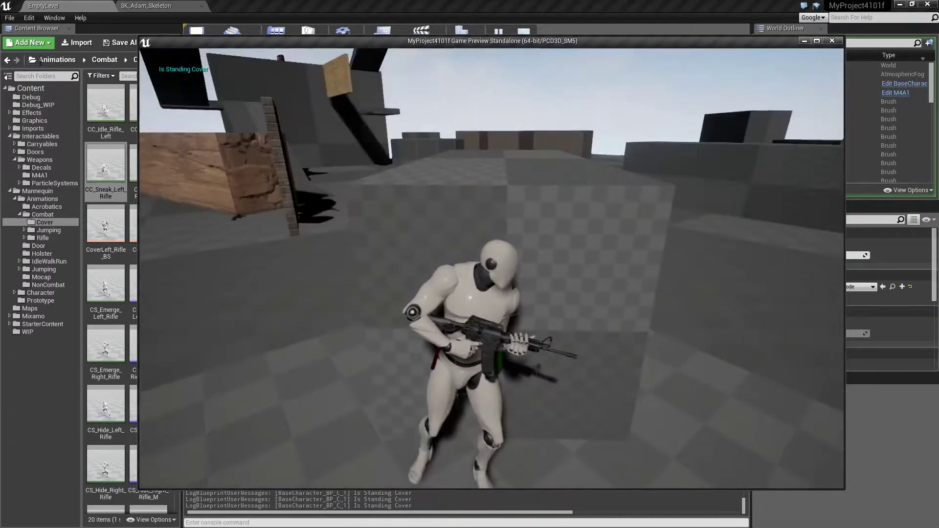
key("w")
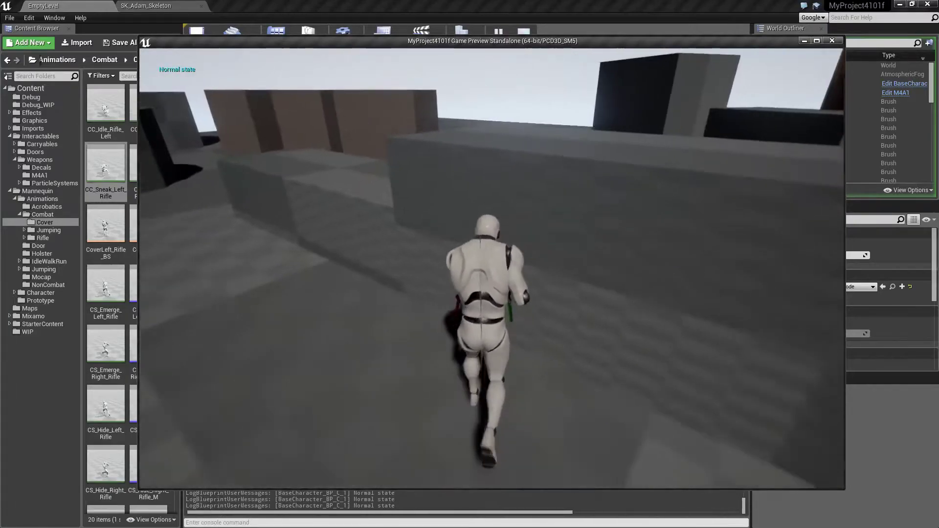
key("q")
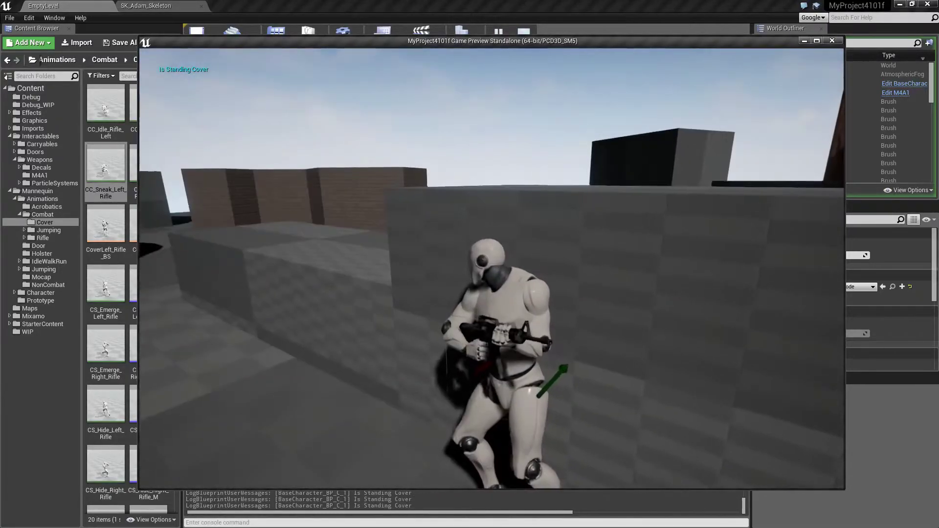
key("a")
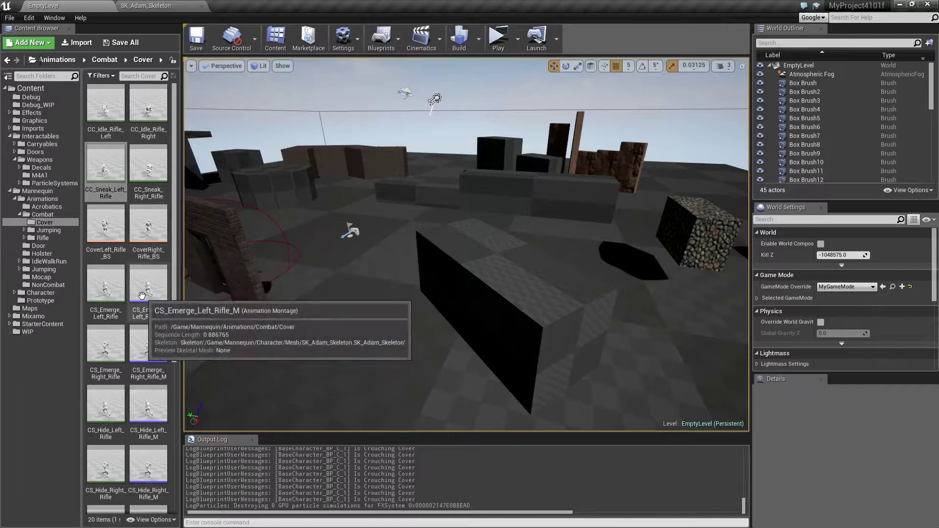
Open the MyAnim_BP animation blueprint from the Mannequin folder
left_click(42, 199)
left_click(52, 191)
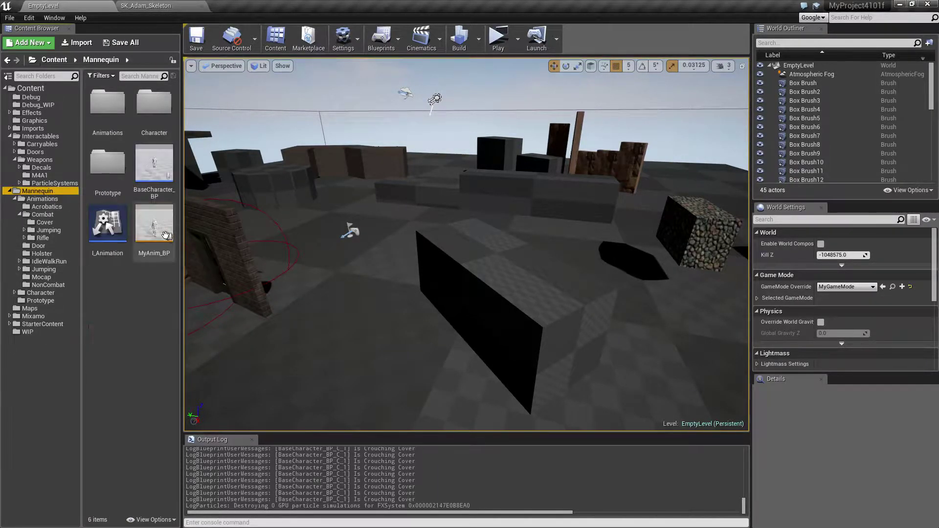
double_click(154, 211)
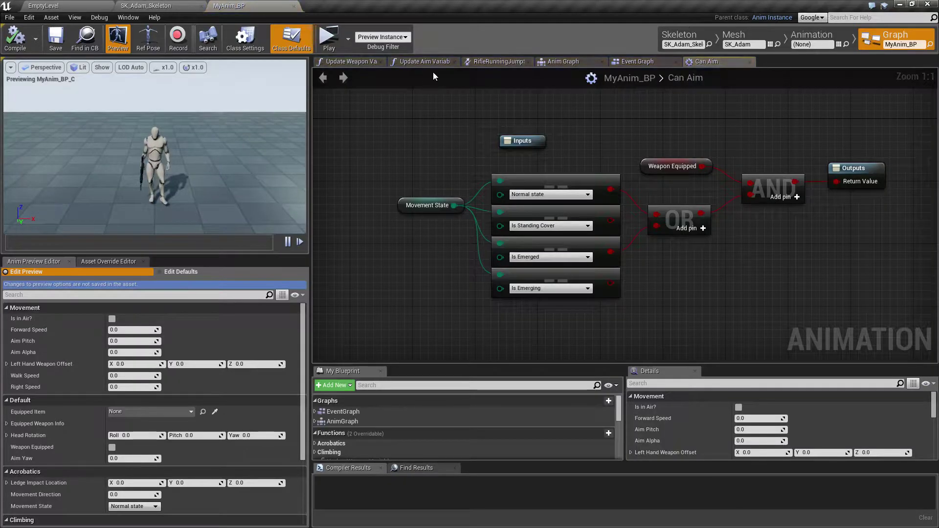
Delete the Is Standing Cover and Is Emerging comparison nodes from the Can Aim transition rule
left_click(567, 216)
key("Delete")
left_click(586, 277)
key("Delete")
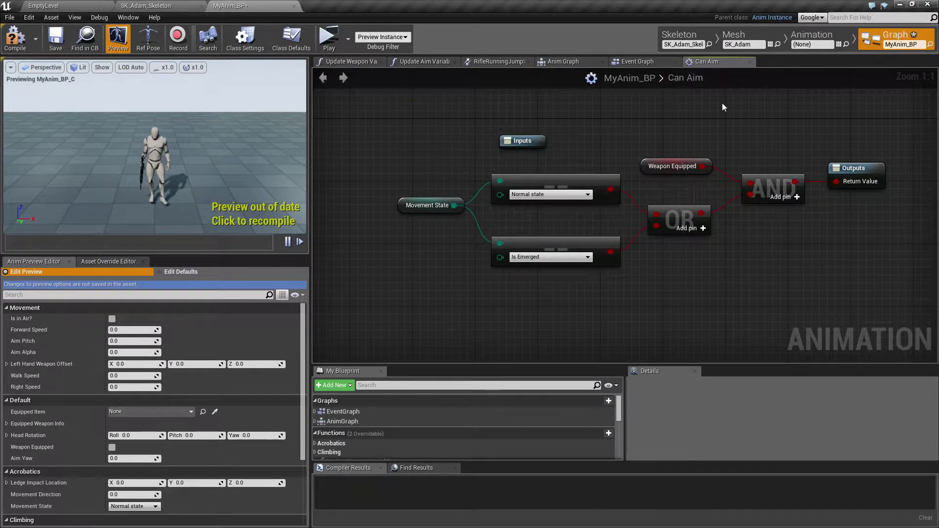
Move the Normal state and Is Emerged comparison nodes closer together and close the Can Aim graph
left_click_drag(565, 179, 564, 186)
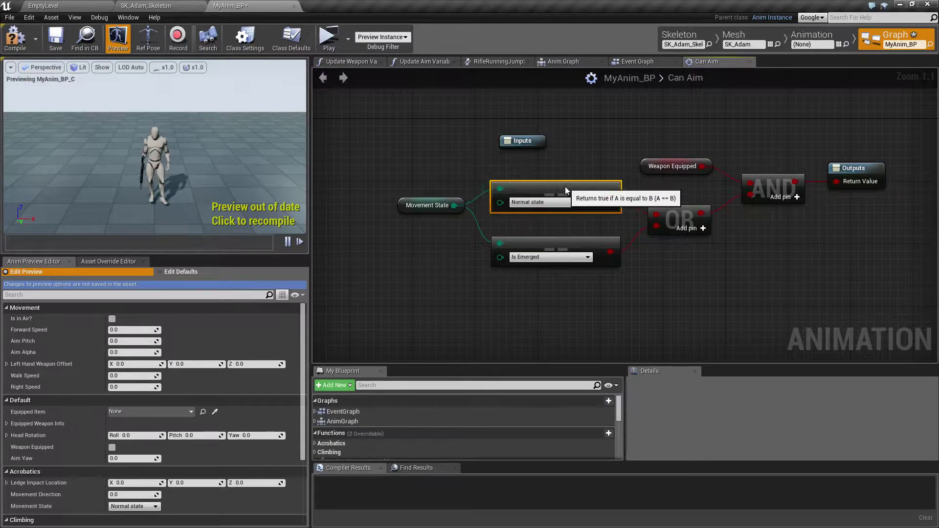
left_click_drag(567, 240, 567, 224)
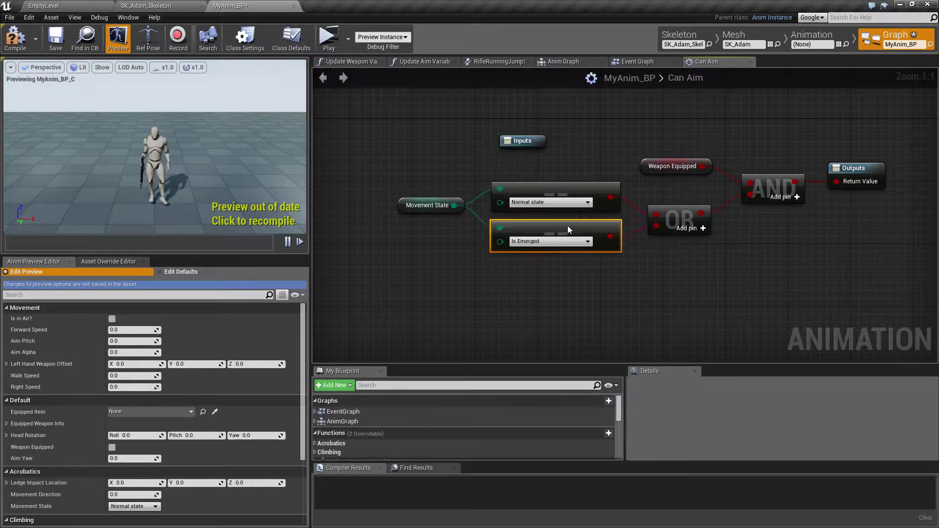
left_click(624, 273)
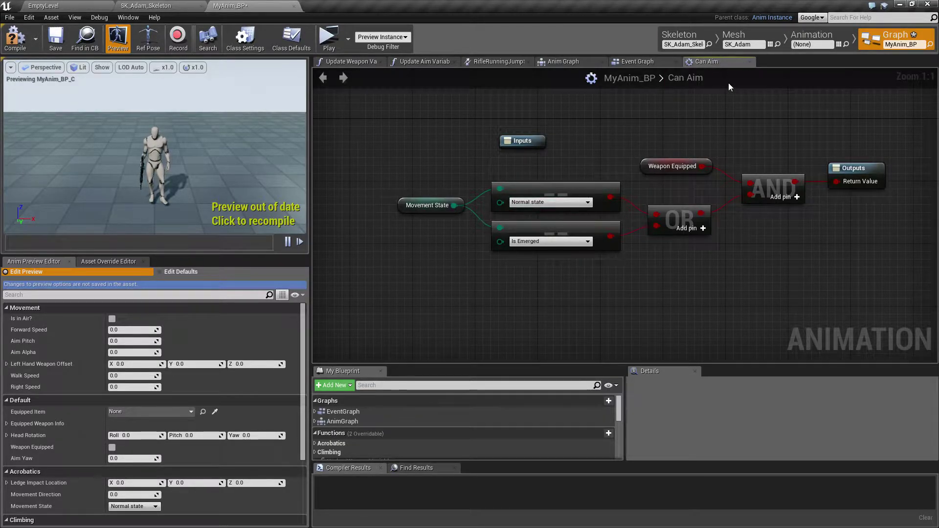
left_click(749, 62)
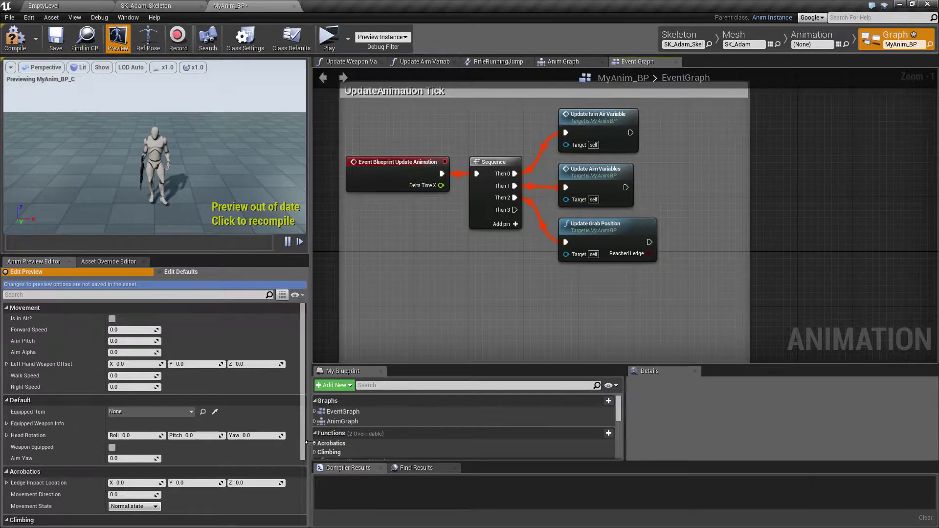
Open the AnimGraph, check the cached poses feeding Blend Poses (MovementState), and open the Locomotion state machine
double_click(343, 421)
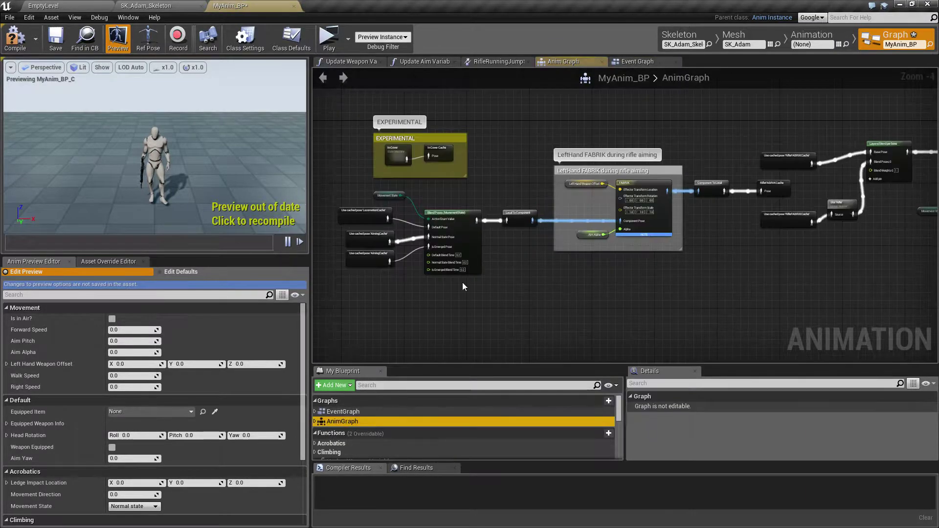
scroll(354, 246, "up", 5)
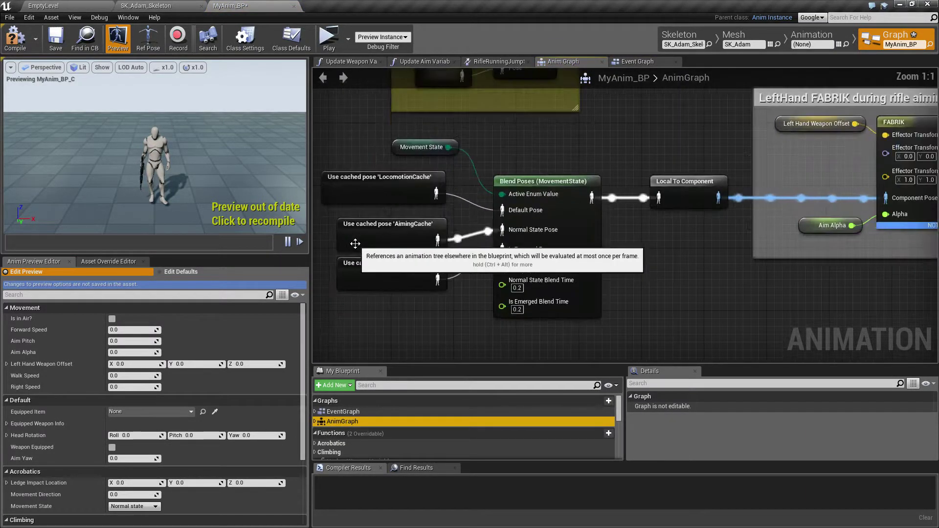
left_click(377, 184)
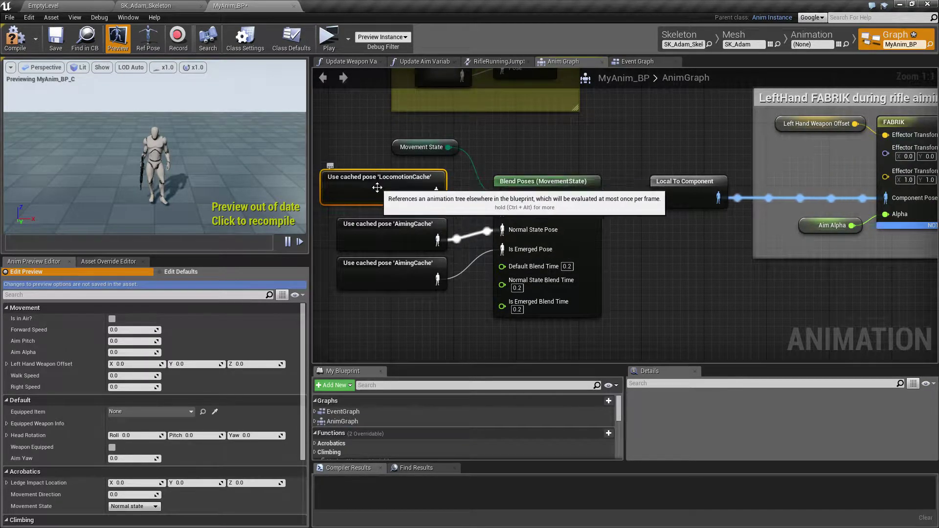
scroll(358, 183, "down", 5)
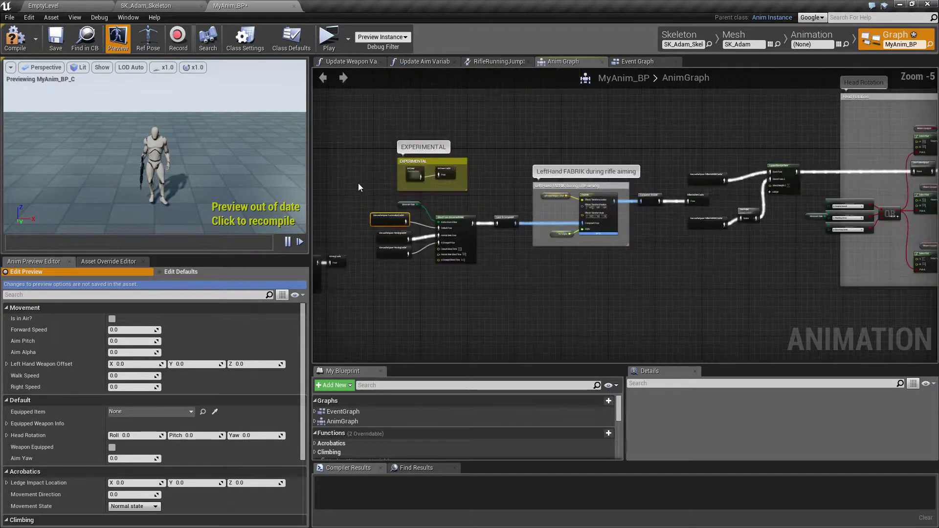
scroll(374, 237, "up", 3)
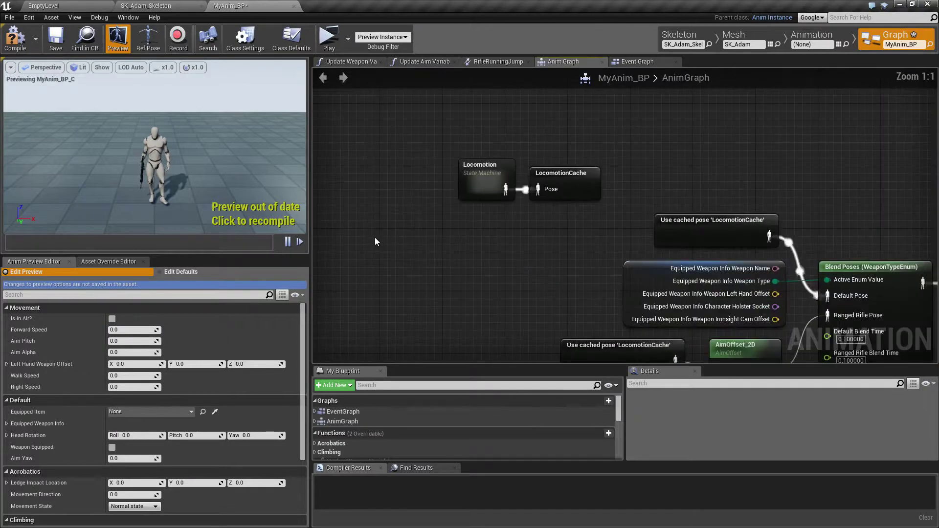
double_click(481, 178)
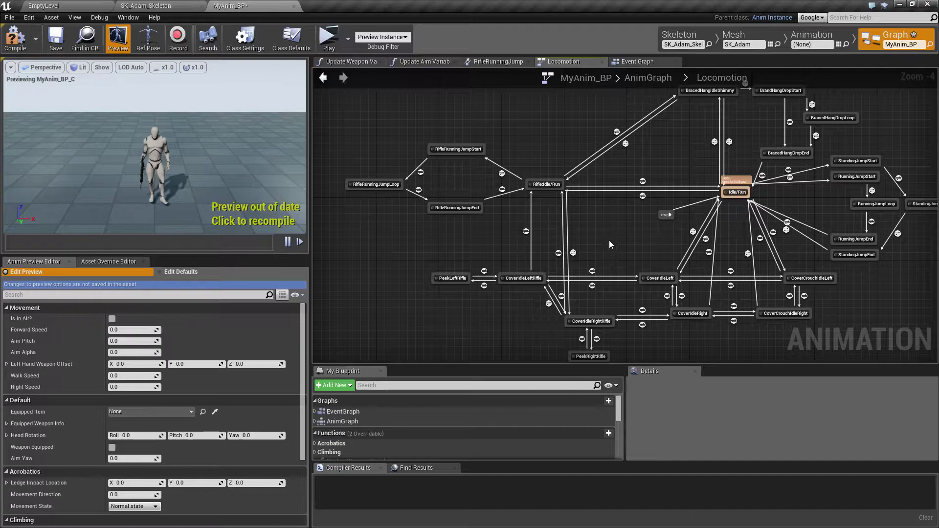
Widen the graph area showing the Locomotion state machine by narrowing the character preview
right_click_drag(623, 239, 526, 175)
scroll(527, 225, "up", 4)
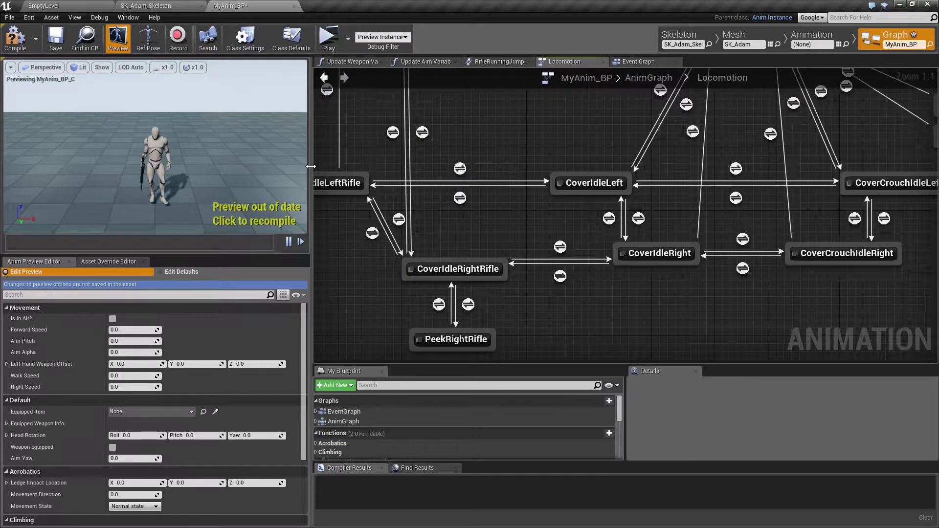
left_click_drag(309, 172, 154, 173)
Examine the cover idle, crouch cover and rifle peek states and their transitions in the Locomotion state machine
scroll(343, 219, "down", 1)
right_click_drag(218, 229, 215, 281)
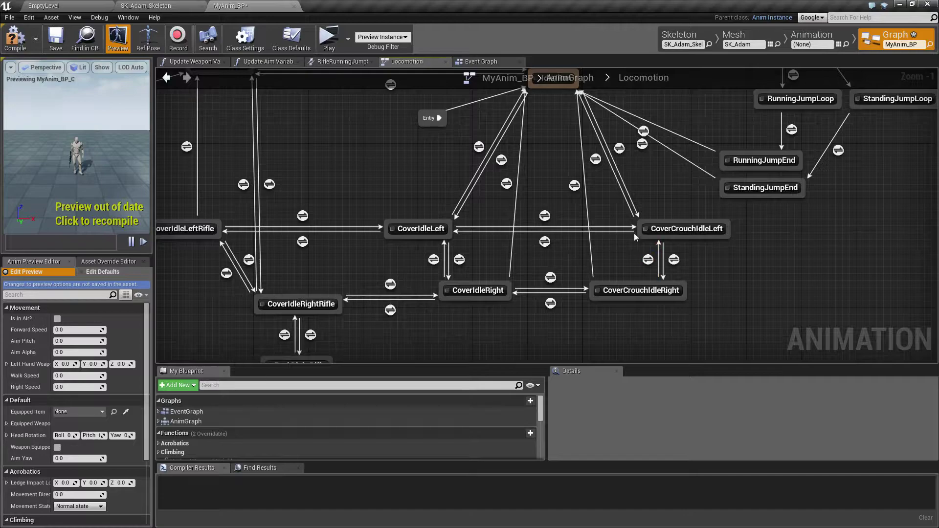
left_click(386, 235)
left_click(404, 218)
right_click_drag(205, 294, 349, 263)
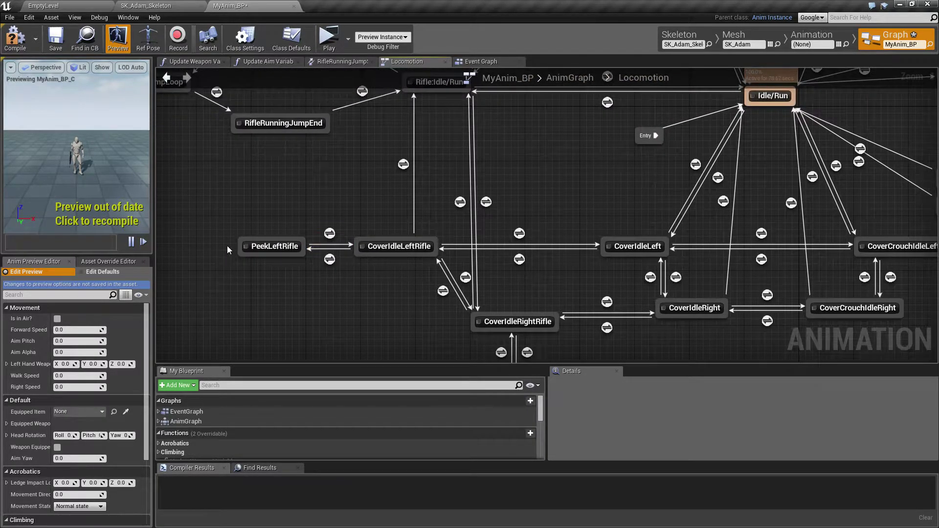
right_click_drag(351, 304, 360, 224)
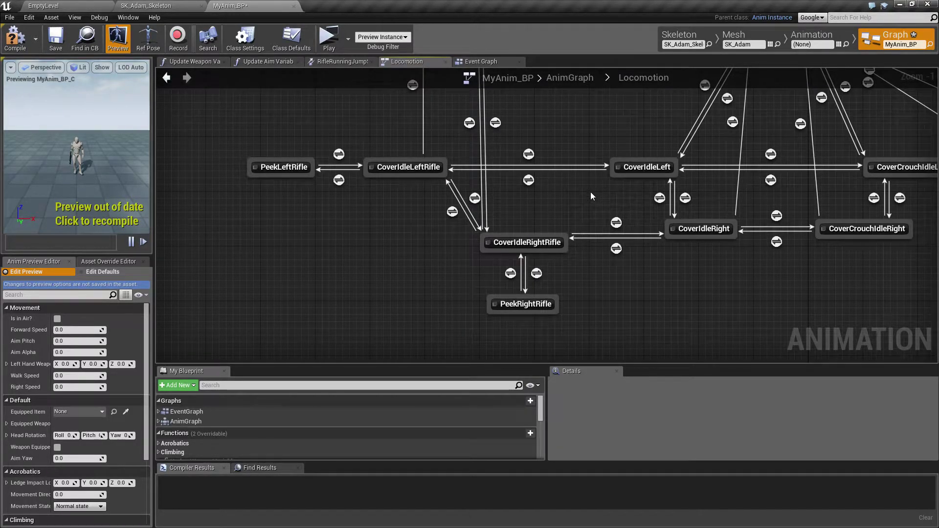
right_click_drag(600, 188, 567, 251)
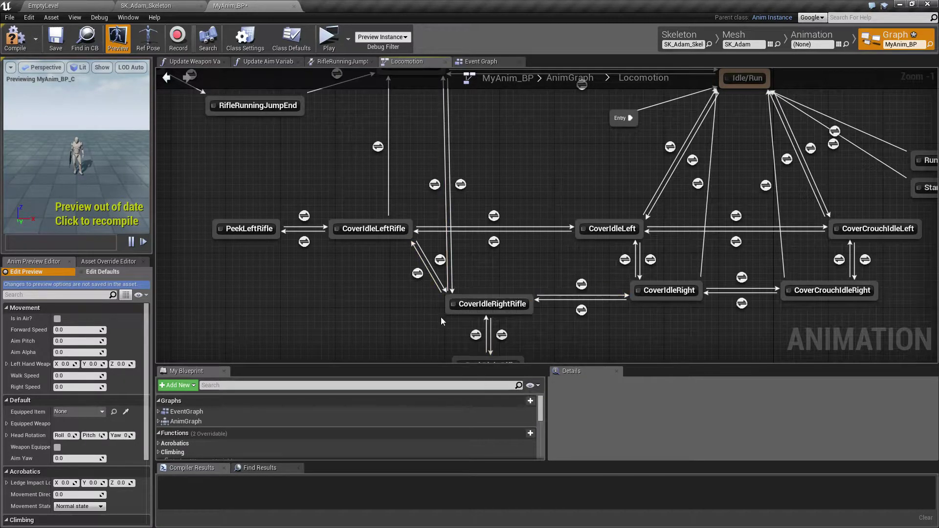
right_click_drag(291, 317, 332, 376)
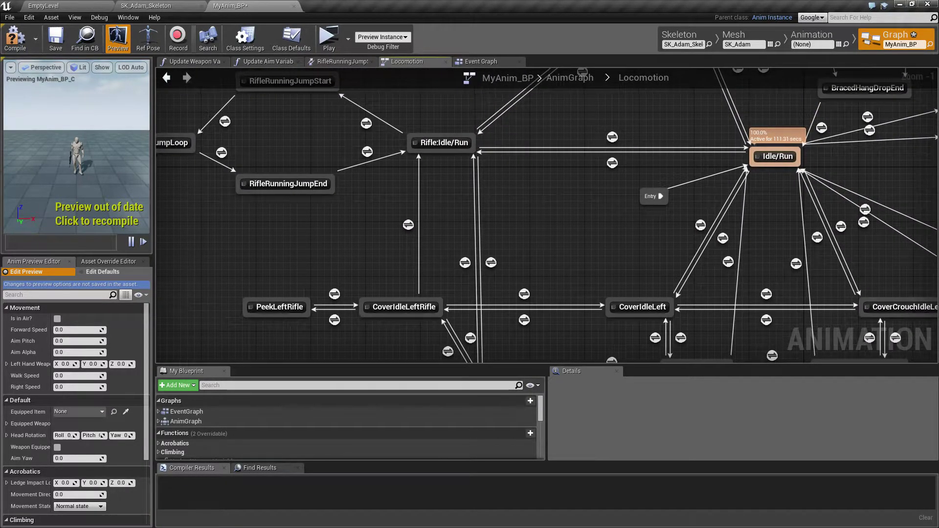
right_click_drag(333, 376, 351, 353)
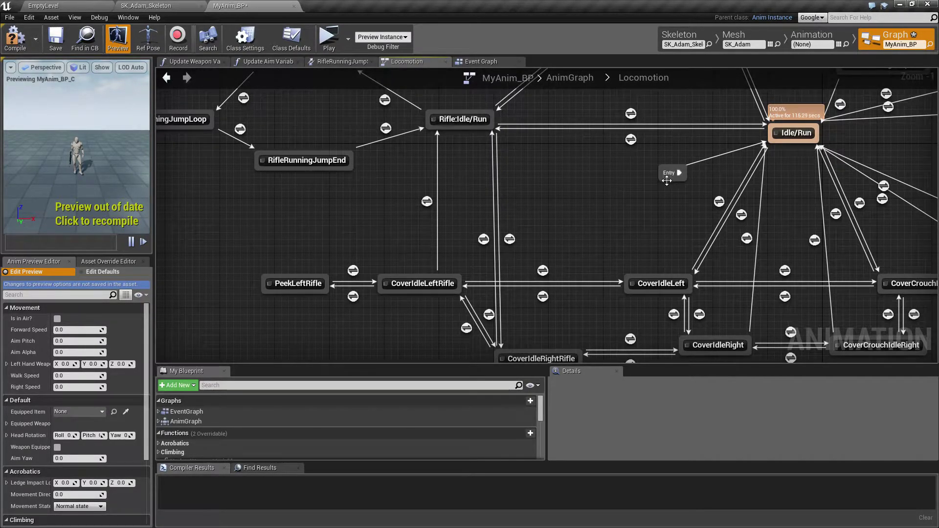
Move the Entry node a little further away from the Idle/Run state in the Locomotion state machine
left_click_drag(670, 180, 635, 190)
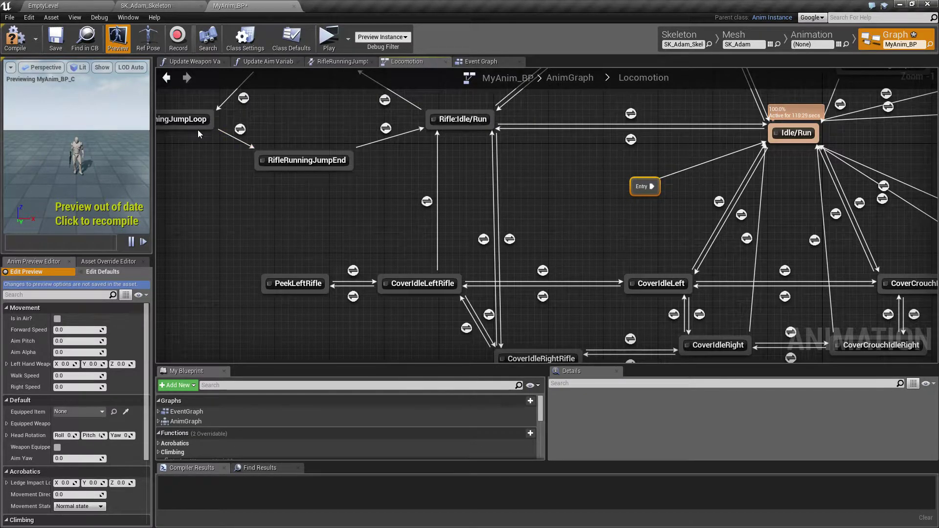
Play EmptyLevel and run the character to the low wall to test entering and leaving crouching cover
left_click(80, 9)
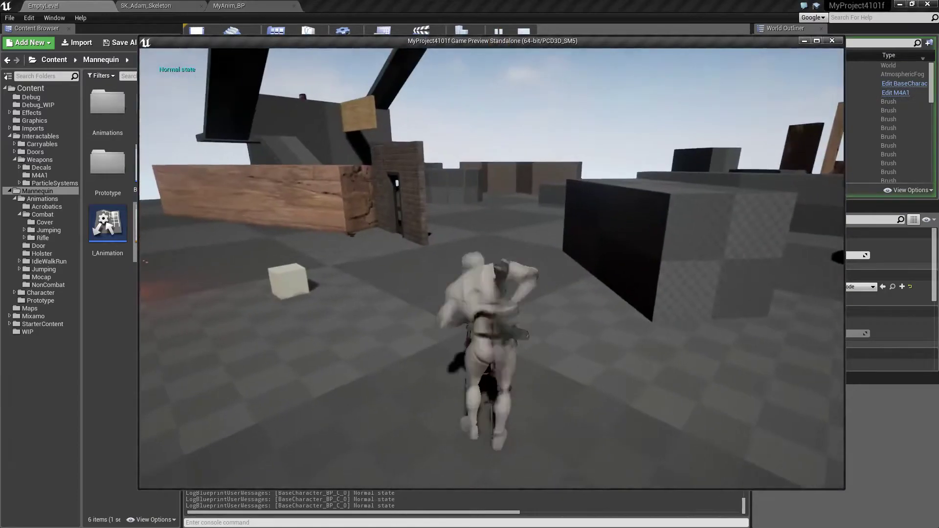
key("w")
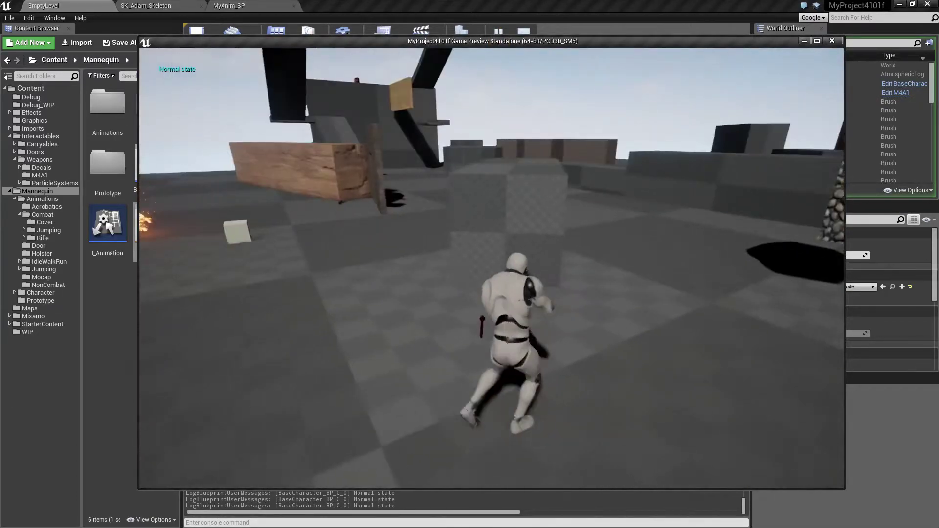
key("w")
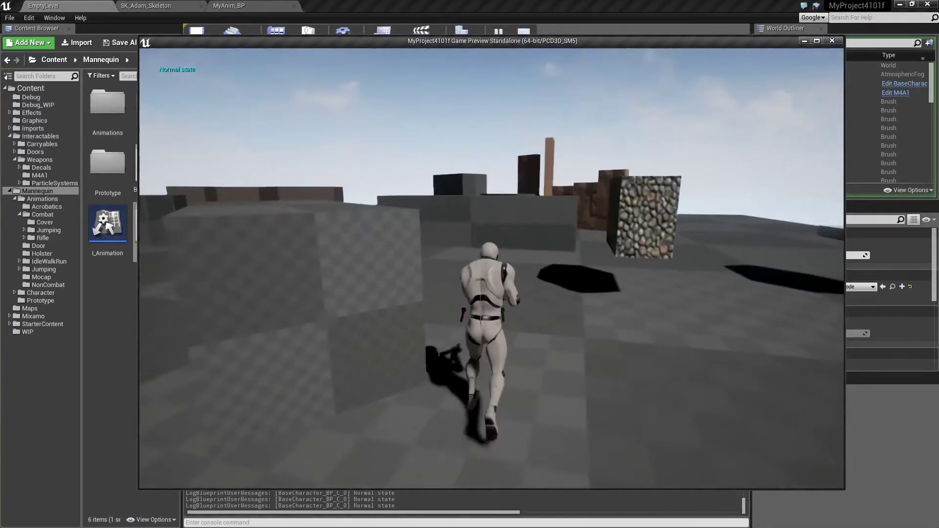
key("w")
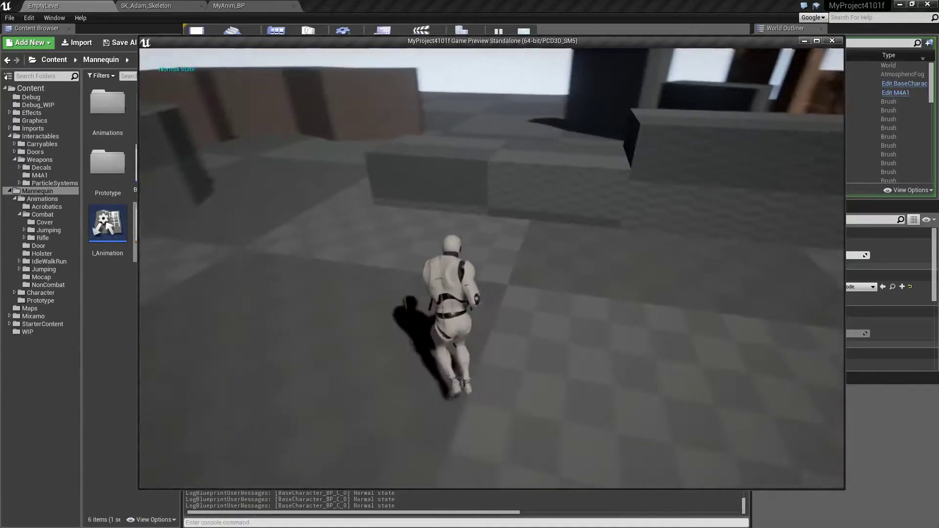
key("w")
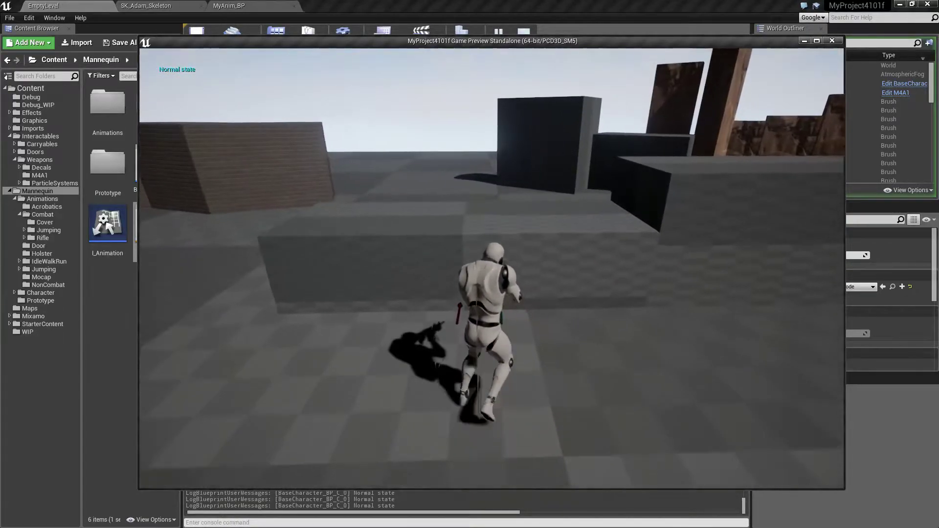
key("q")
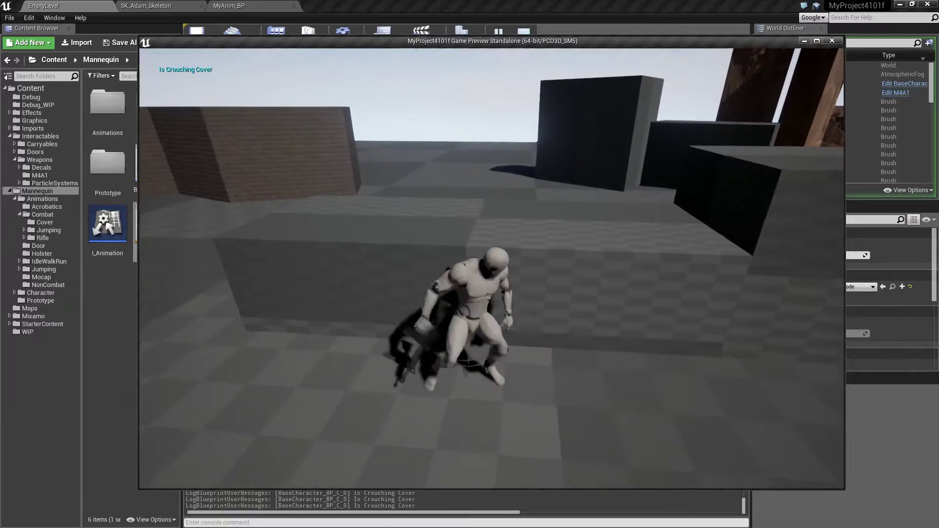
key("c")
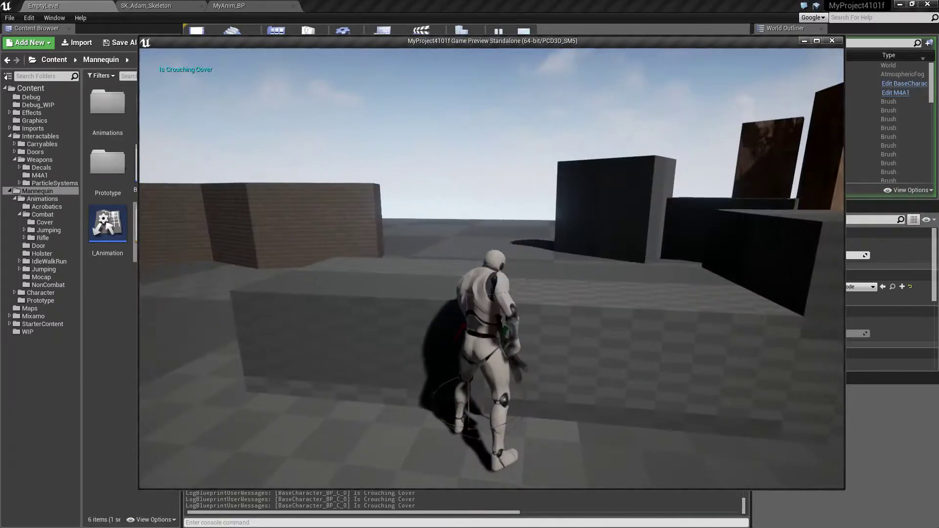
key("c")
key("c")
key("w")
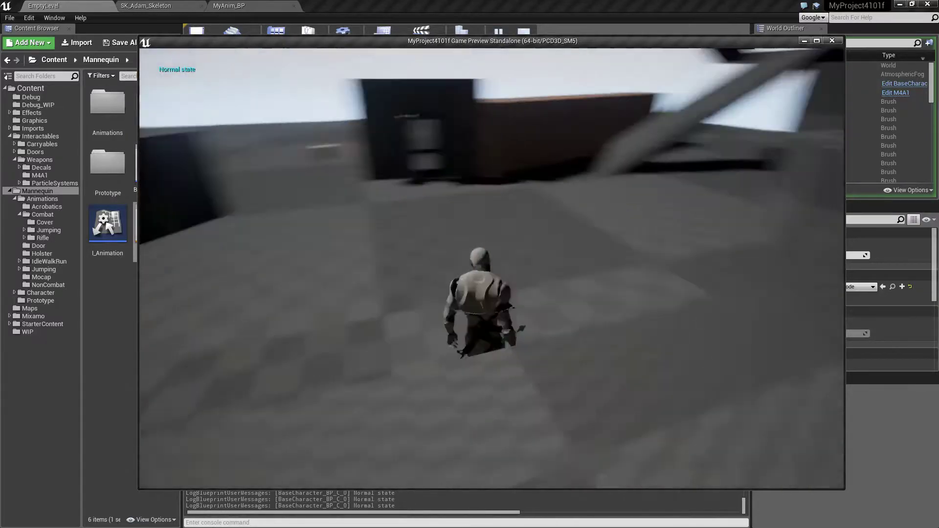
Equip the rifle, test taking crouching cover at the low wall with it, and end the play session
key("1")
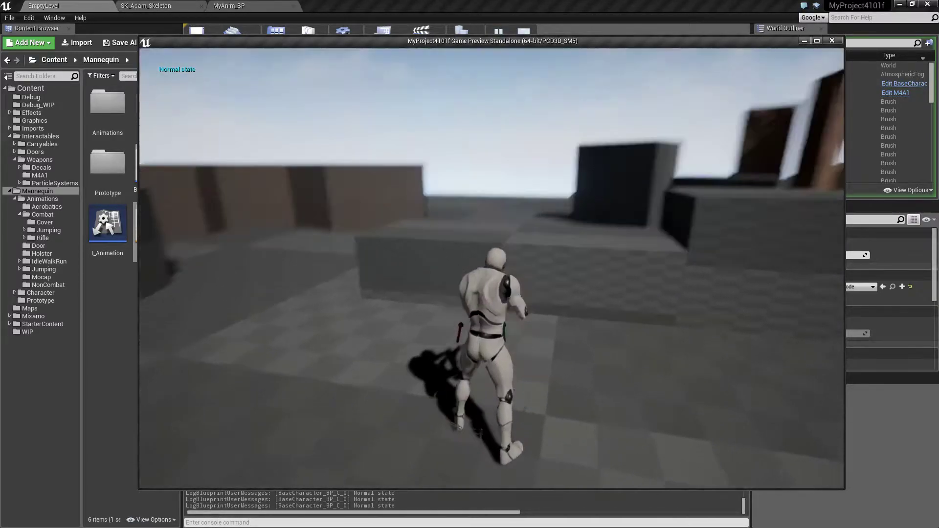
key("w")
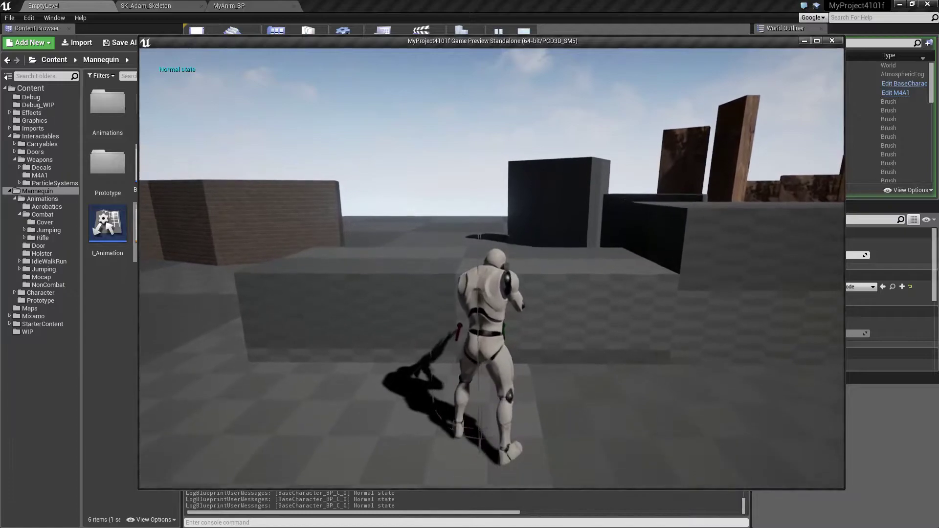
key("space")
key("c")
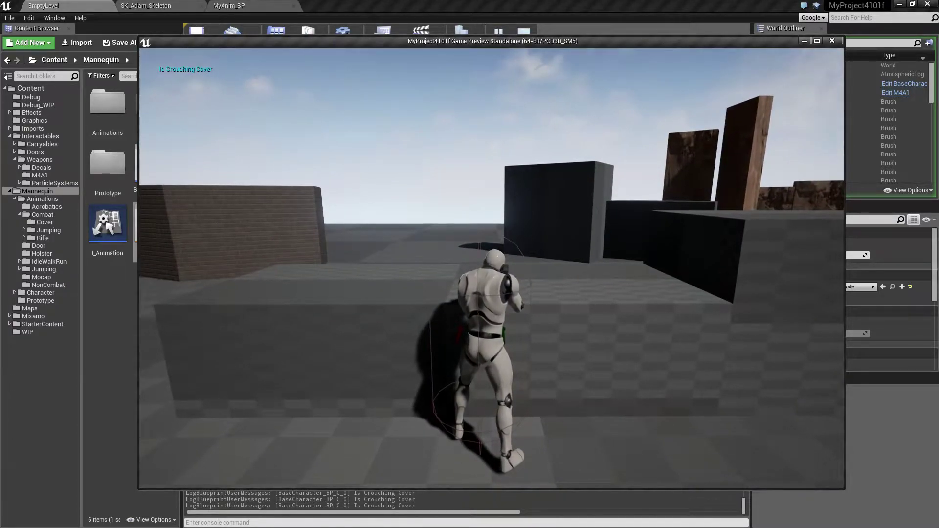
key("Escape")
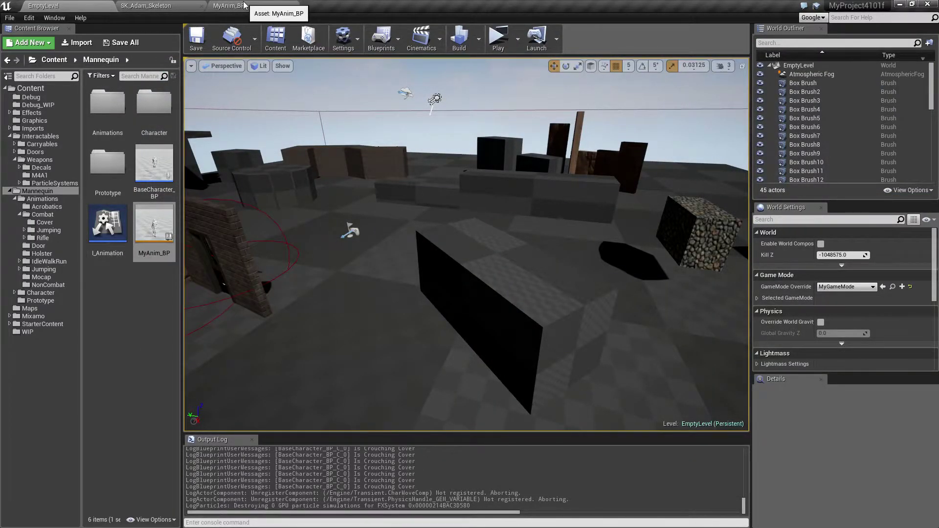
Return to MyAnim_BP and add a Locomotion state with a transition from Rifle:Idle/Run, naming it CC_LeftRifle
left_click(266, 9)
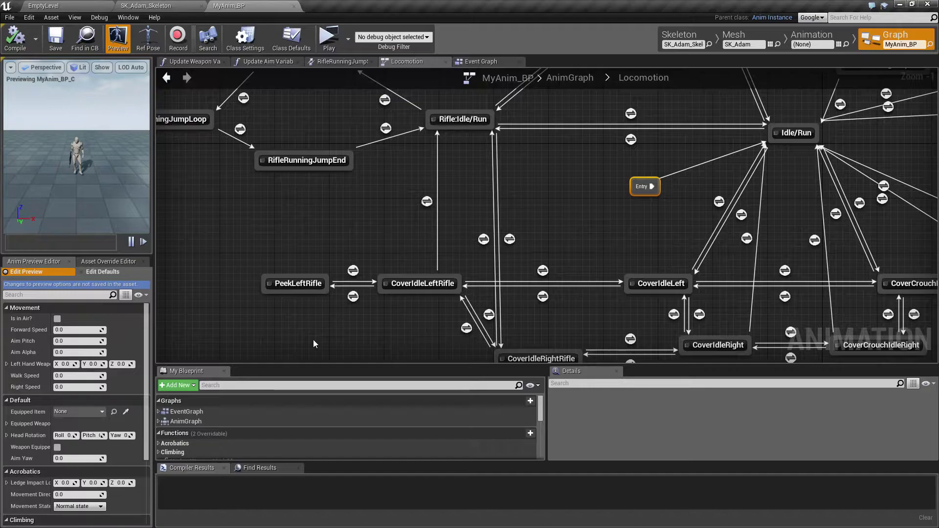
right_click_drag(274, 339, 302, 252)
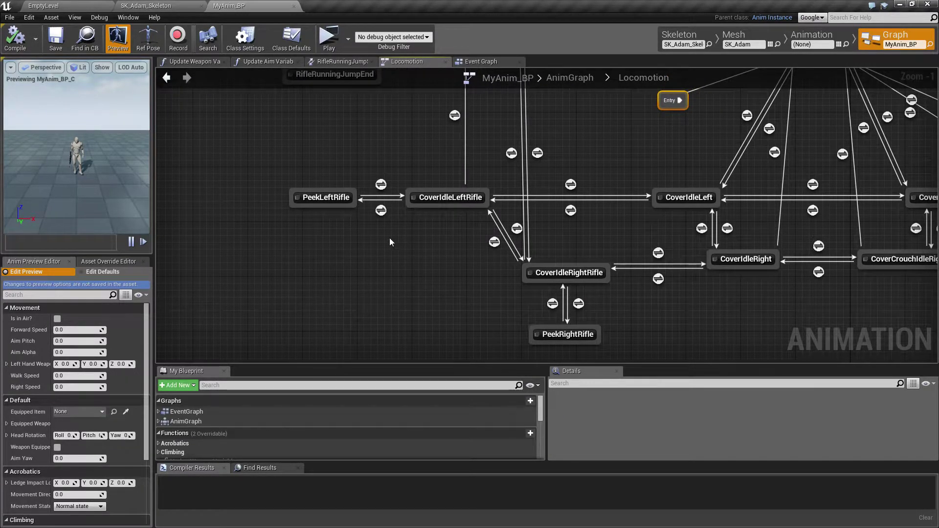
right_click_drag(390, 243, 397, 359)
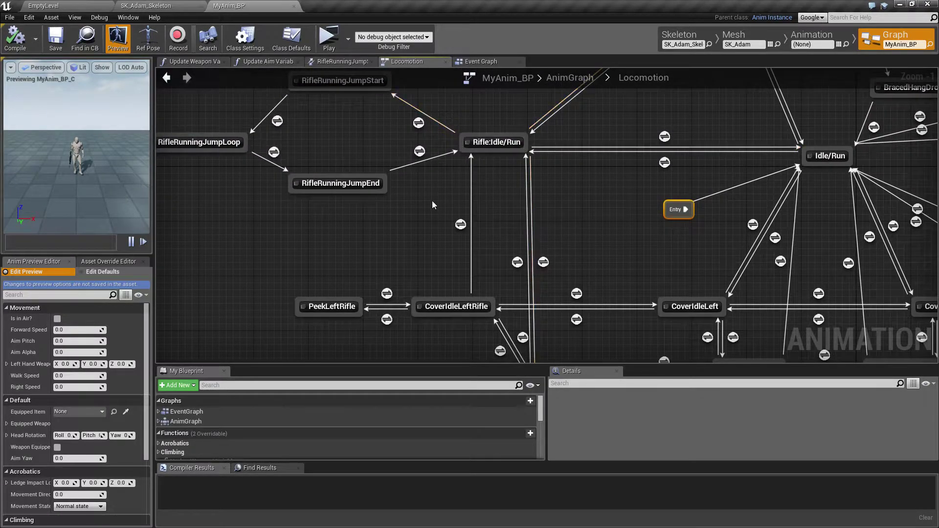
right_click_drag(379, 230, 212, 207)
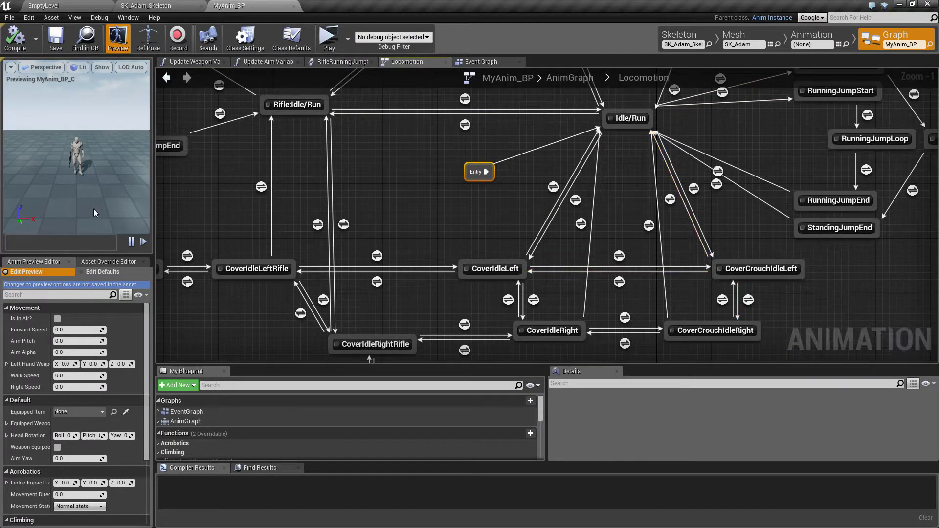
right_click_drag(208, 211, 302, 221)
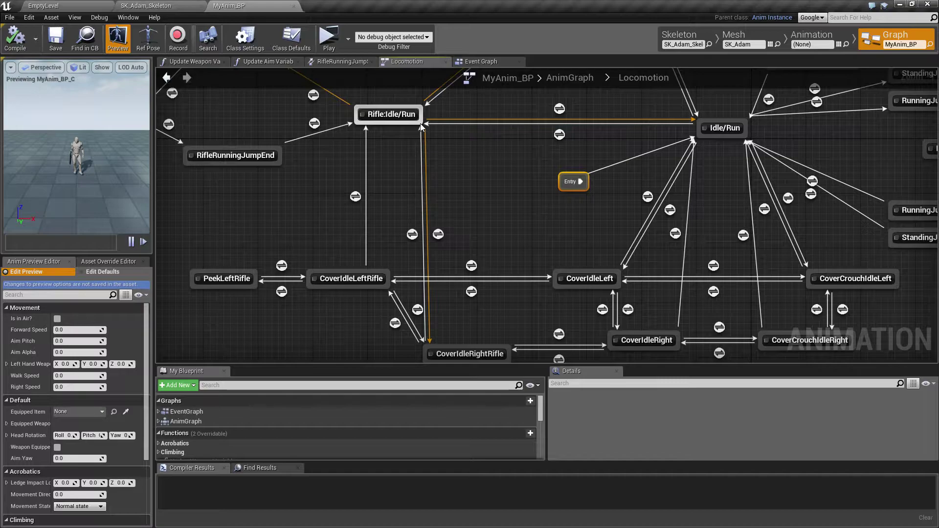
left_click_drag(421, 123, 467, 185)
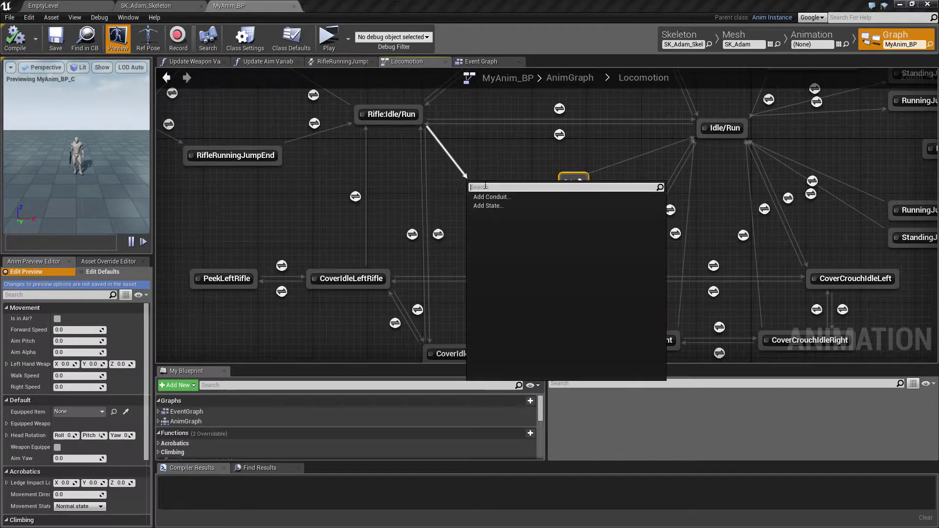
left_click(512, 206)
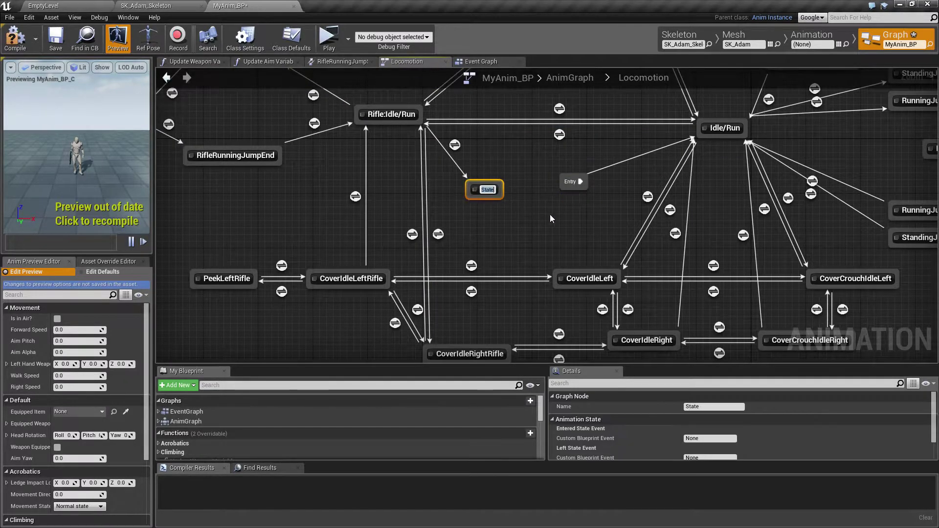
type("CC")
type("_")
type("LeftRifle")
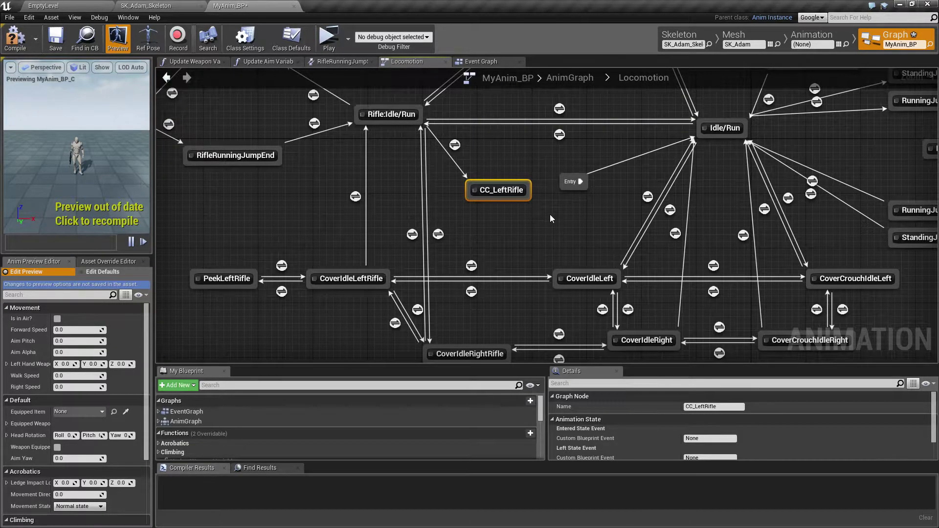
Rename the CoverIdleLeftRifle state as CS_LeftRifle
left_click(331, 278)
left_click(331, 278)
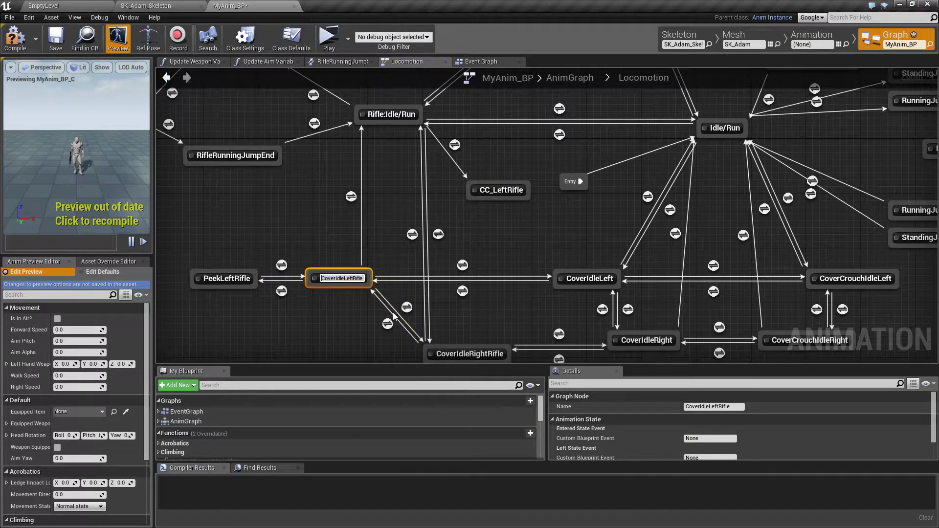
key("shift+Right")
key("shift+Right")
key("shift+Right")
key("shift+Right")
key("shift+Right")
key("shift+Right")
key("shift+Right")
key("shift+Right")
key("shift+Right")
type("CS_")
key("Return")
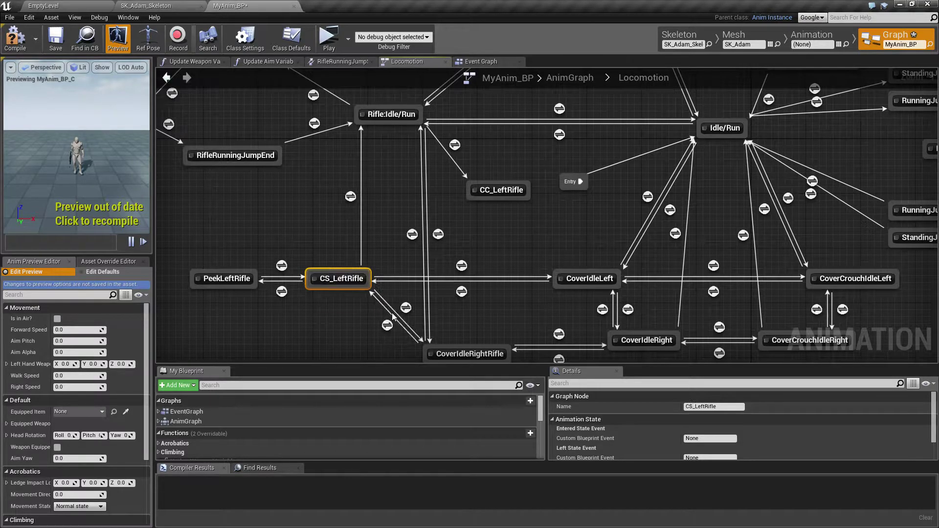
Rename the CoverIdleRightRifle state as CS_RightRifle and clear the selection
right_click_drag(393, 316, 364, 272)
left_click(418, 308)
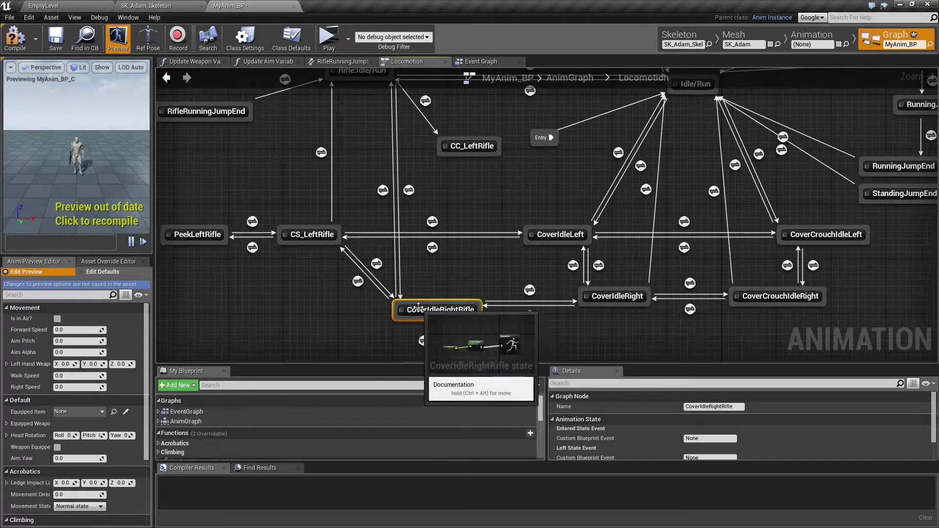
left_click(418, 308)
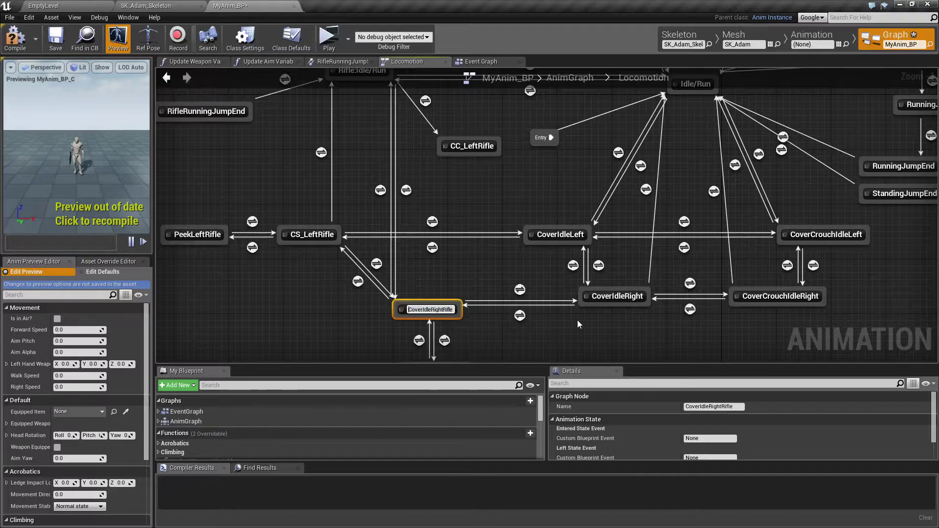
key("Home")
key("shift+Right")
key("shift+Right")
key("shift+Right")
key("shift+Right")
key("shift+Right")
key("shift+Right")
key("shift+Right")
key("shift+Right")
key("shift+Right")
type("CS_")
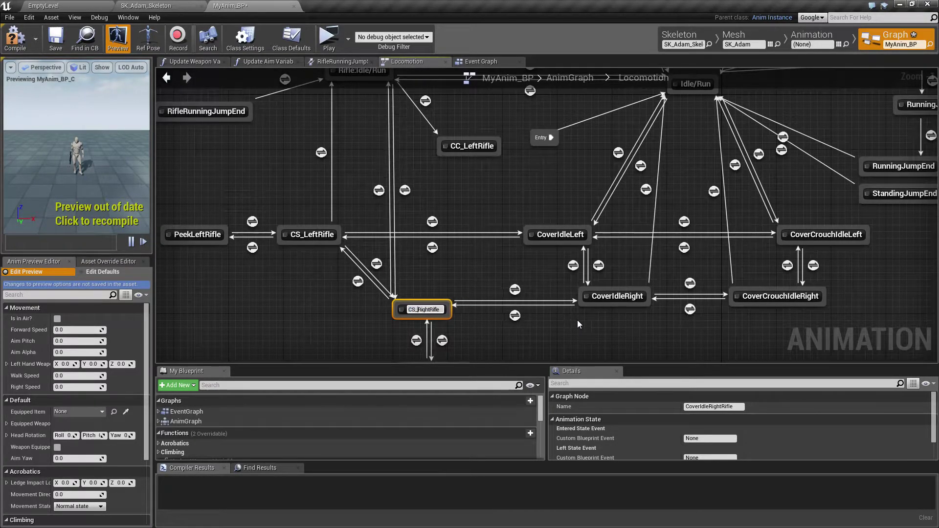
key("Return")
left_click(561, 290)
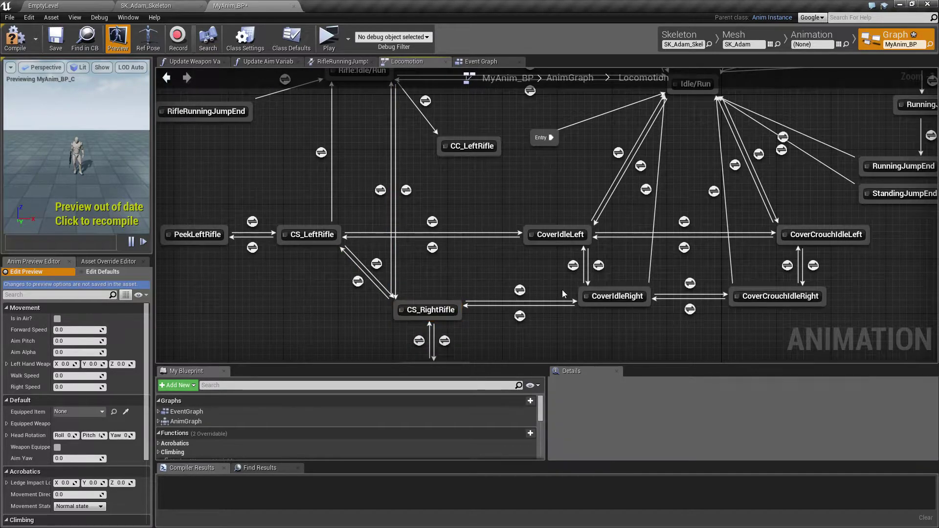
Rename the CoverIdleLeft state as CS_Left
right_click(561, 239)
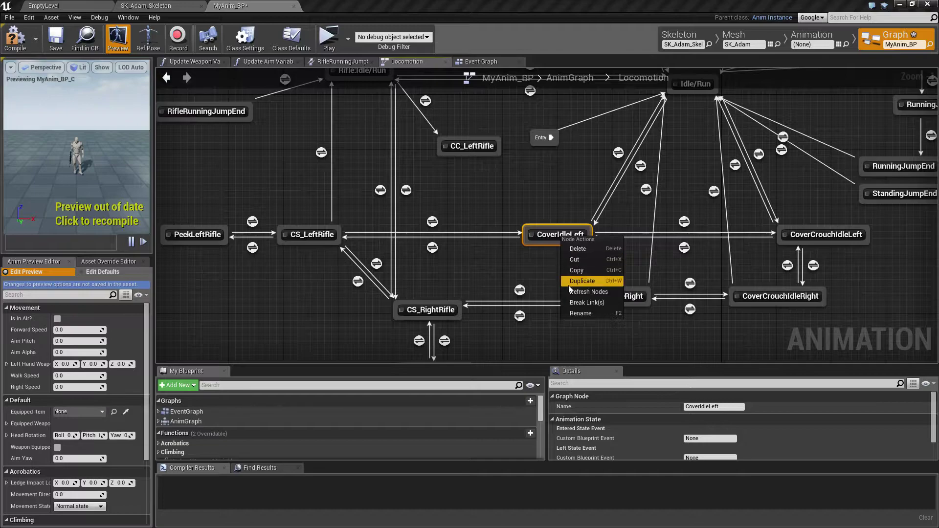
left_click(582, 313)
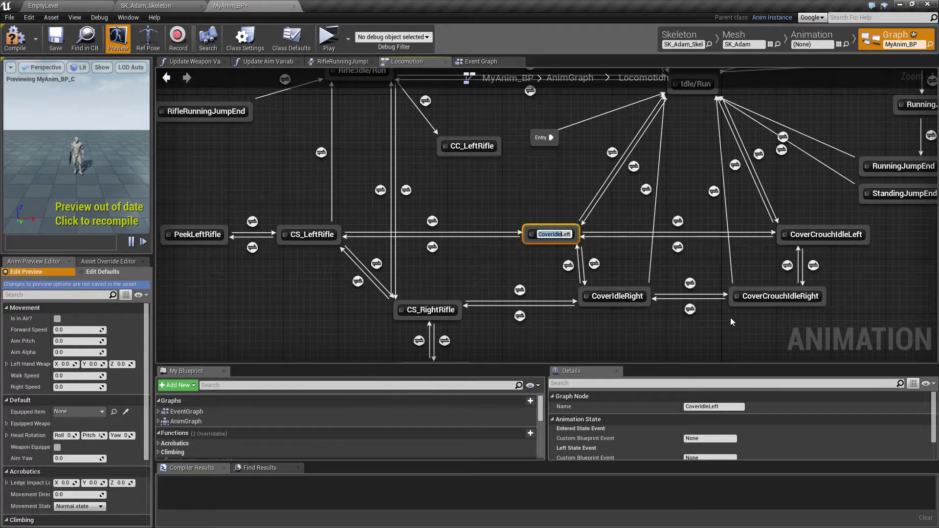
type("CS_Left")
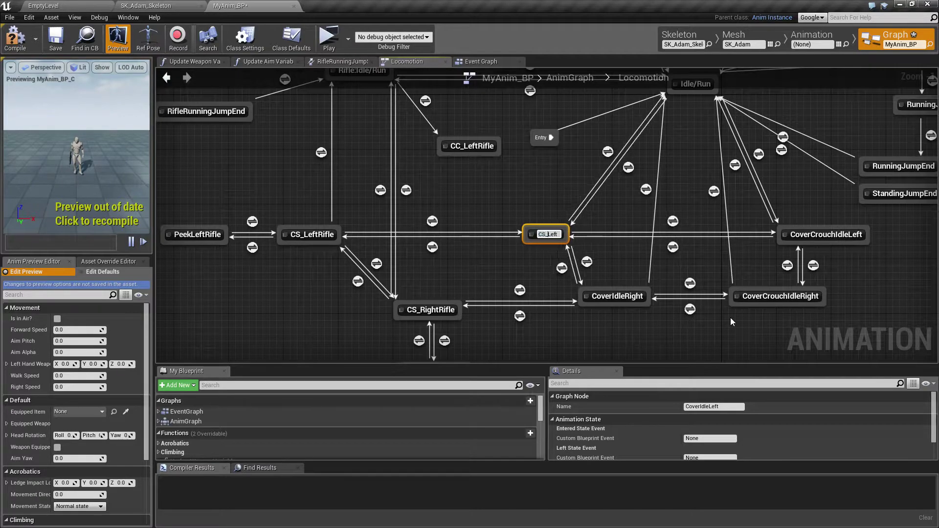
key("Return")
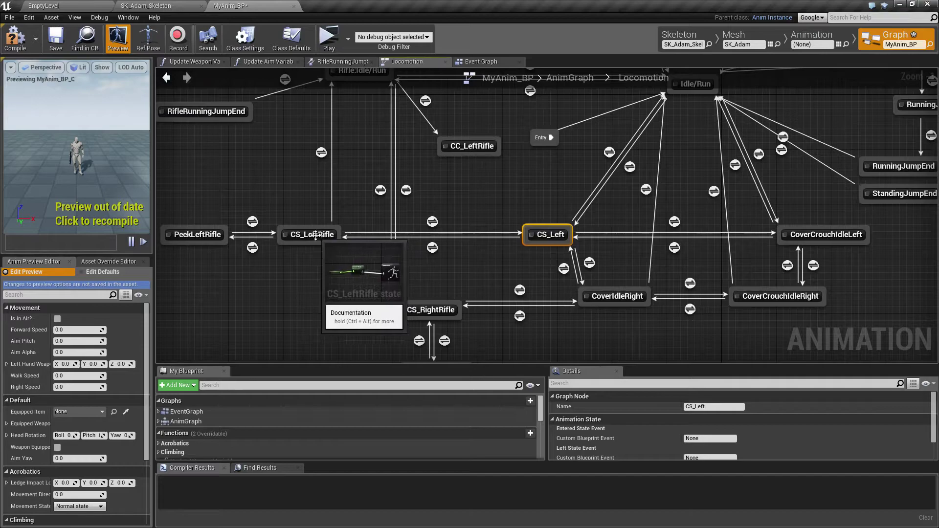
Rename the CoverIdleRight state as CS_Right
left_click(617, 296)
left_click(617, 297)
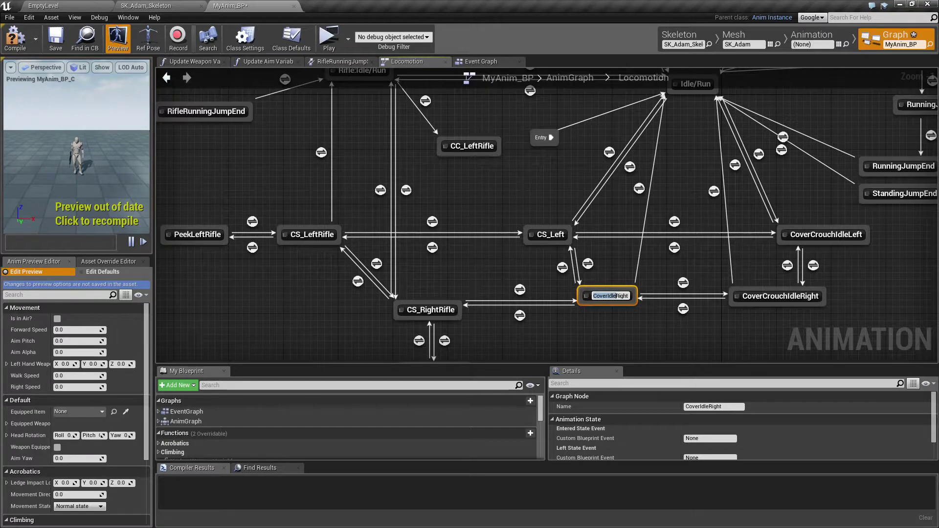
type("CS_Right")
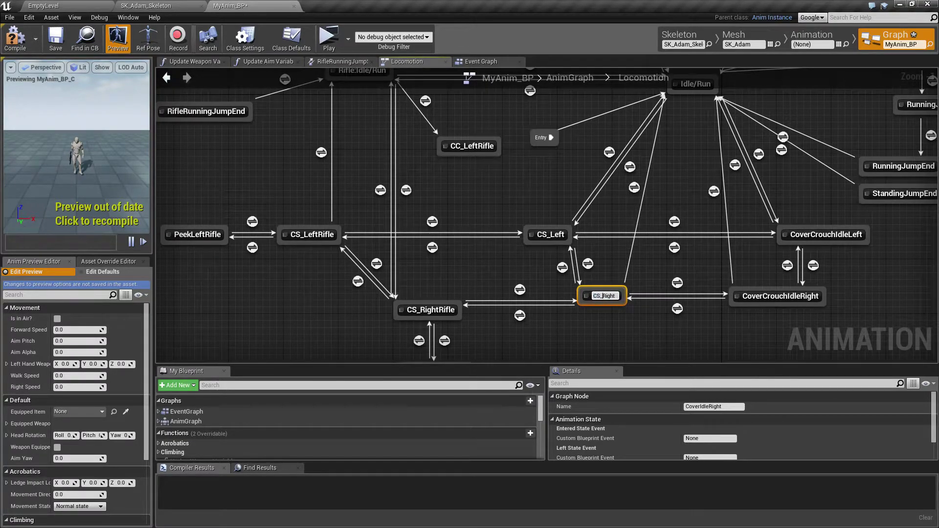
key("Return")
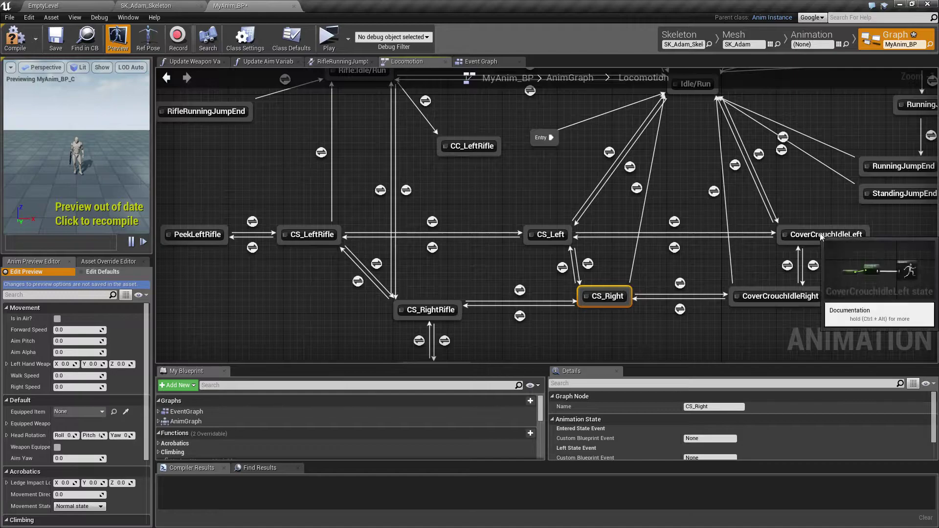
Rename the CoverCrouchIdleLeft state as CC_Left
left_click(820, 234)
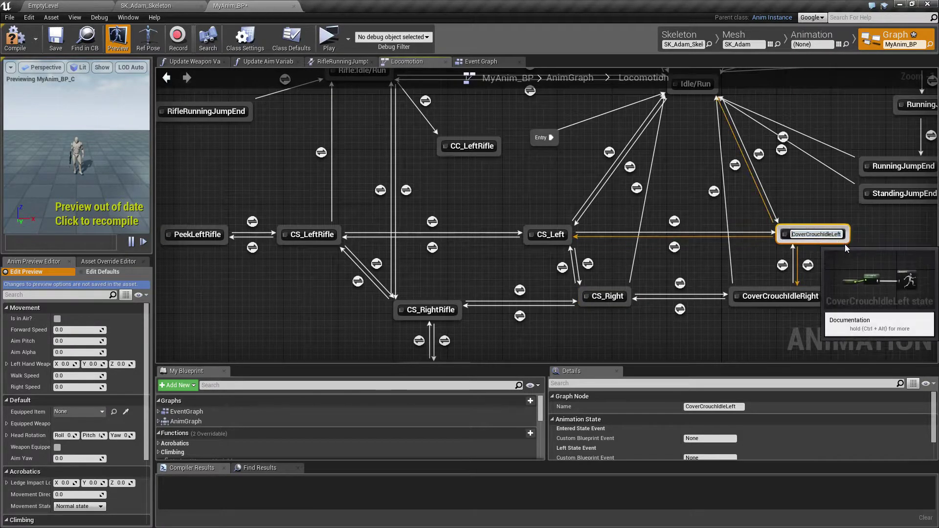
left_click(820, 234)
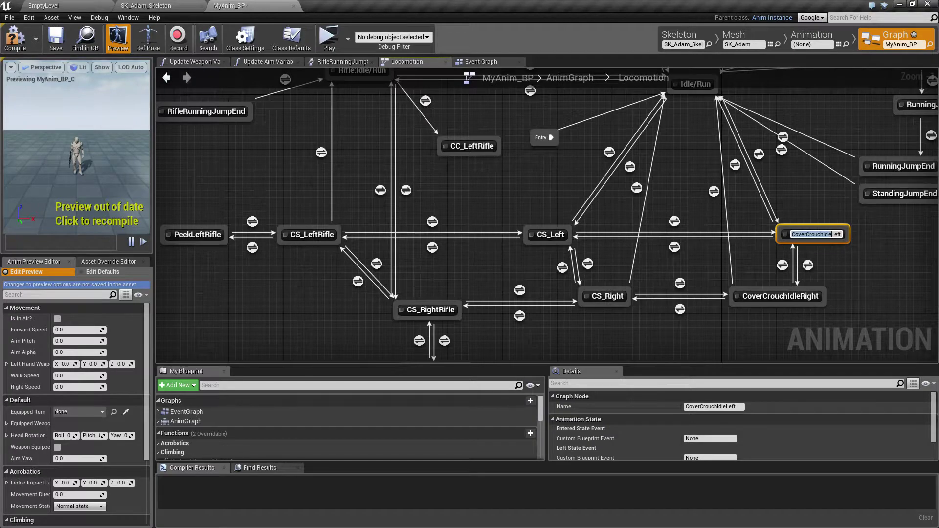
type("CC_")
key("Return")
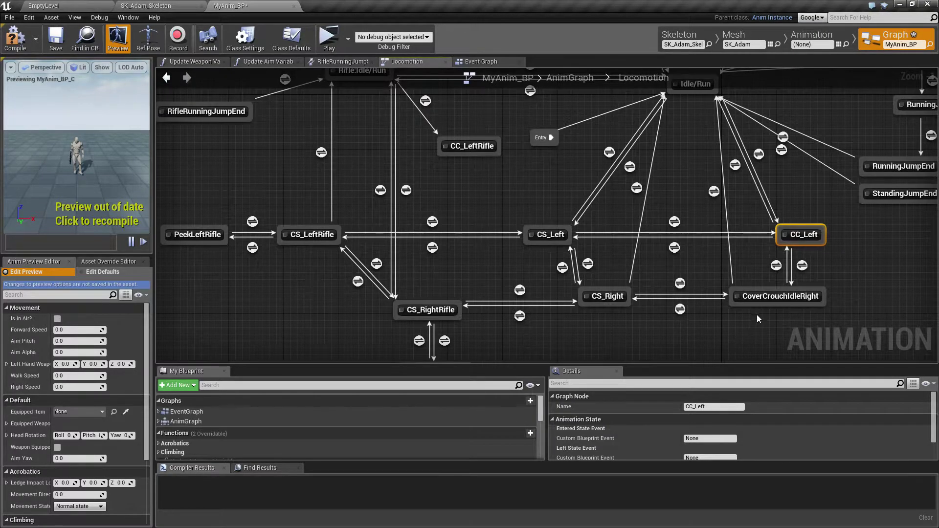
Rename the CoverCrouchIdleRight state as CC_Right and clear the selection
left_click(761, 297)
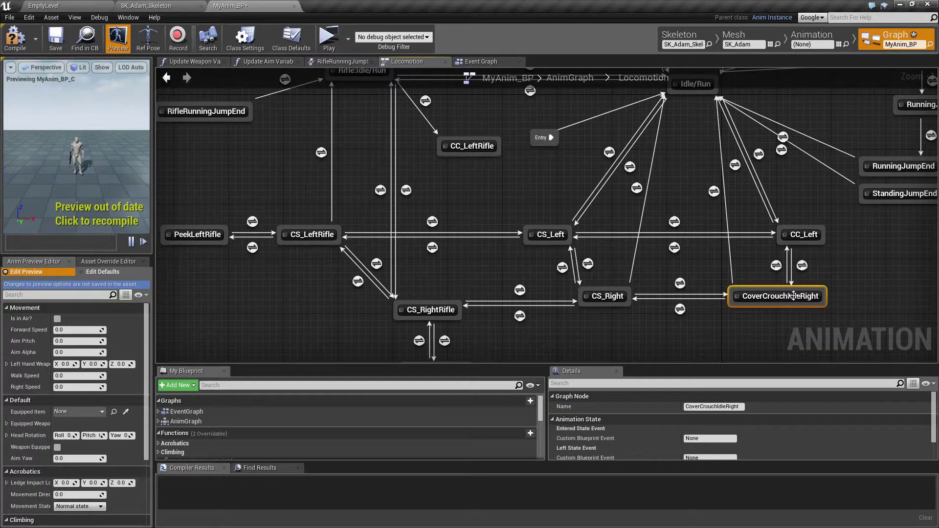
left_click(793, 296)
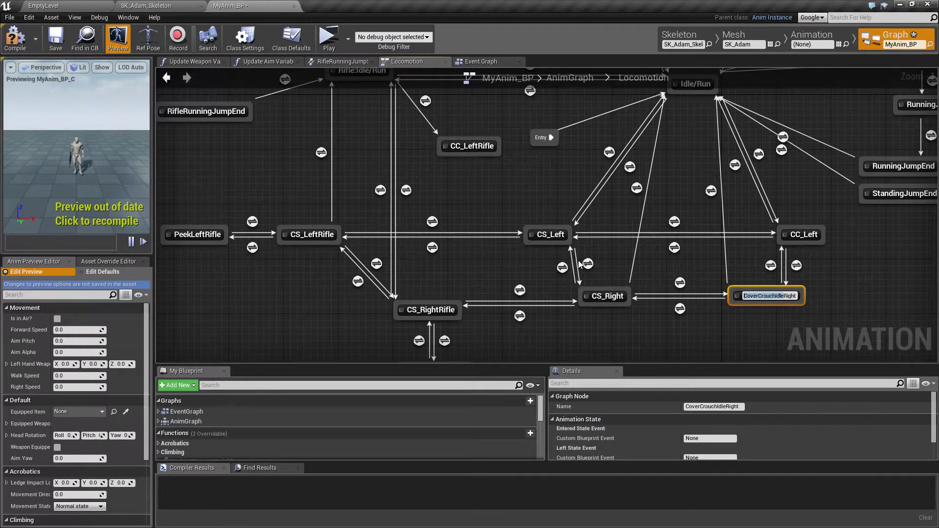
type("CC")
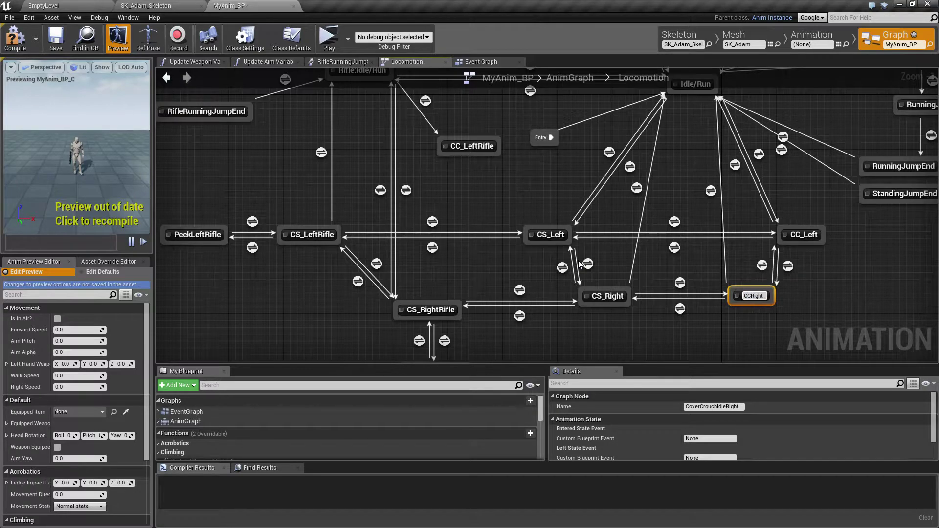
type("_")
key("Return")
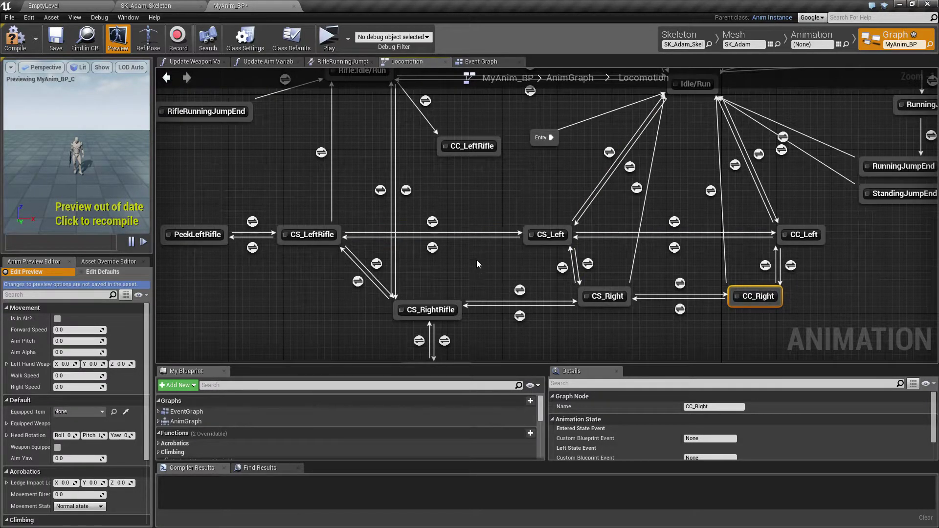
left_click(477, 264)
right_click_drag(273, 189, 333, 205)
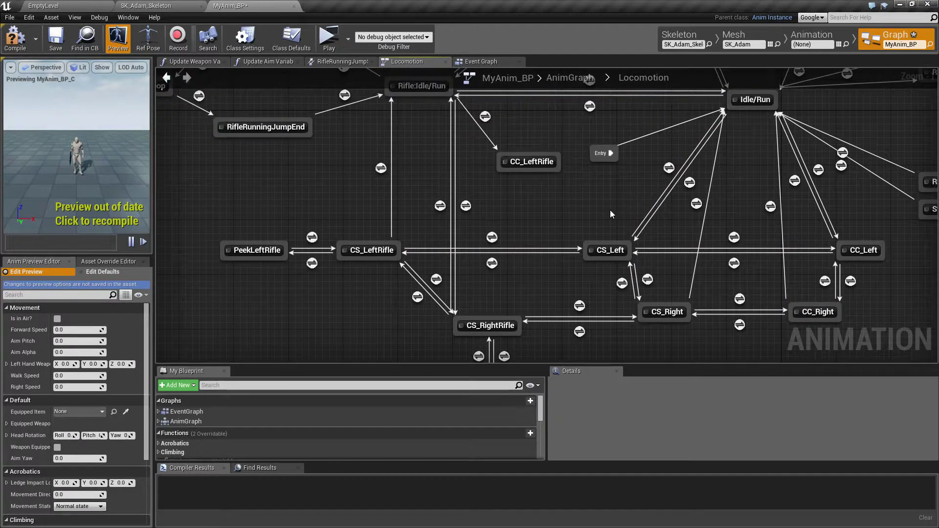
Open the Combat/Cover animation folder and preview the CC_Idle_Rifle_Left and CC_Sneak_Left_Rifle animations
mouse_move(535, 165)
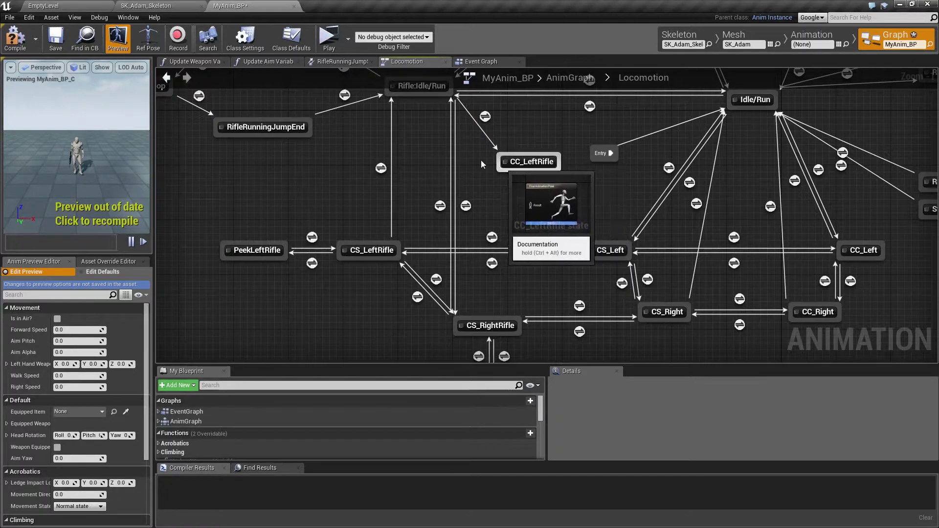
left_click(62, 4)
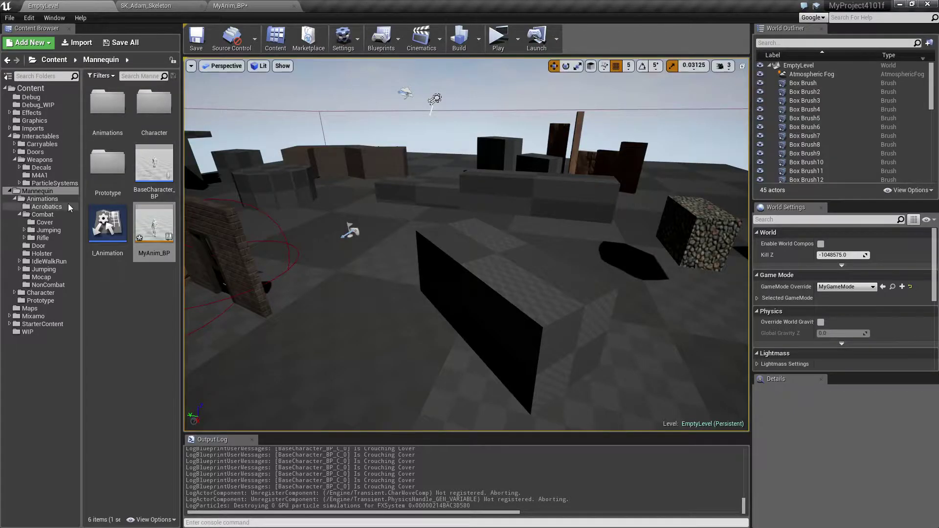
left_click(43, 222)
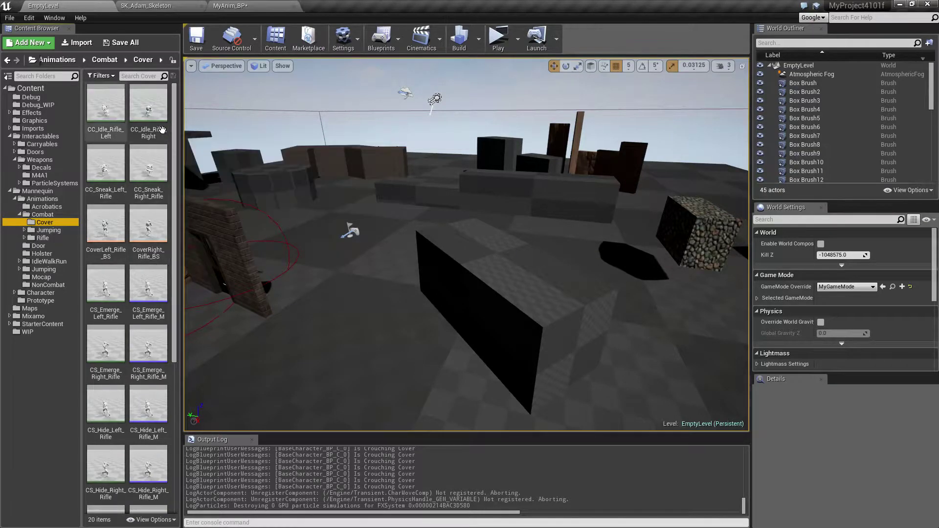
double_click(105, 112)
left_click(43, 5)
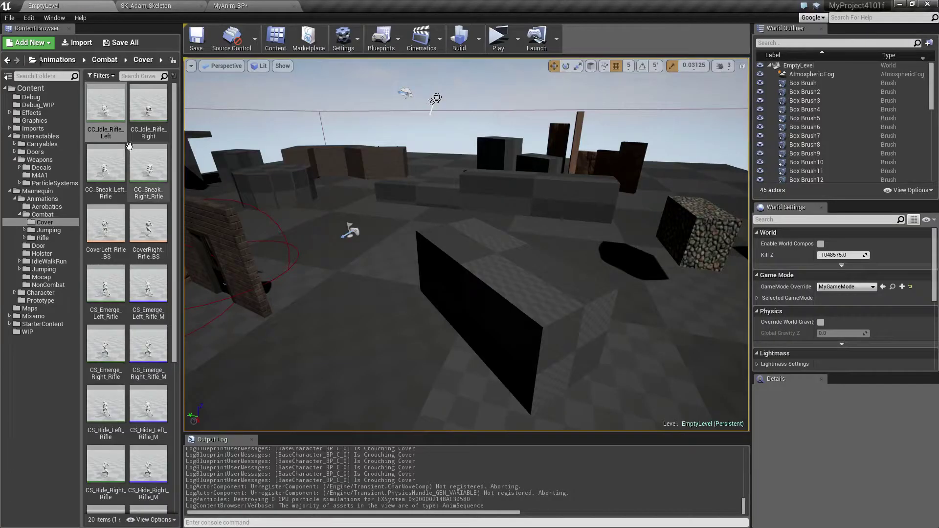
double_click(113, 168)
left_click(78, 6)
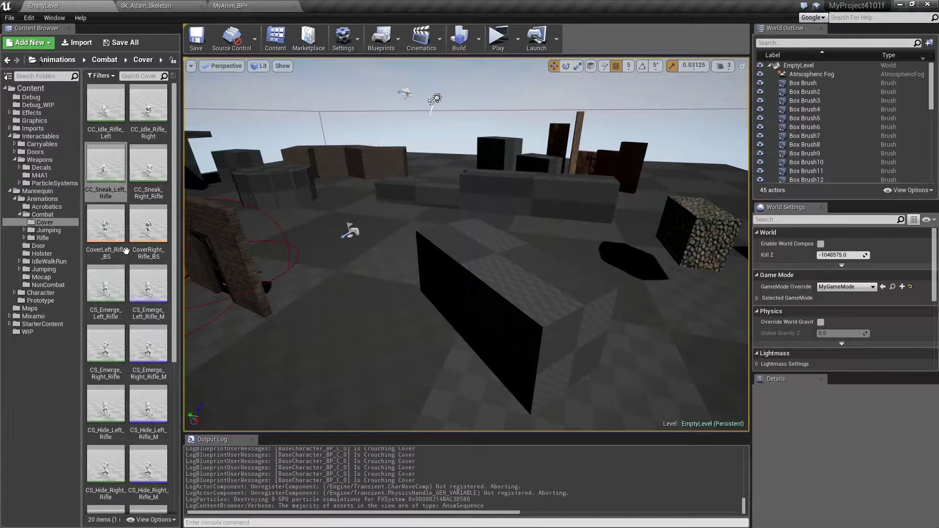
Open the CoverLeft_Rifle_BS blend space and examine how it blends idle and sneak along Movement direction
double_click(112, 232)
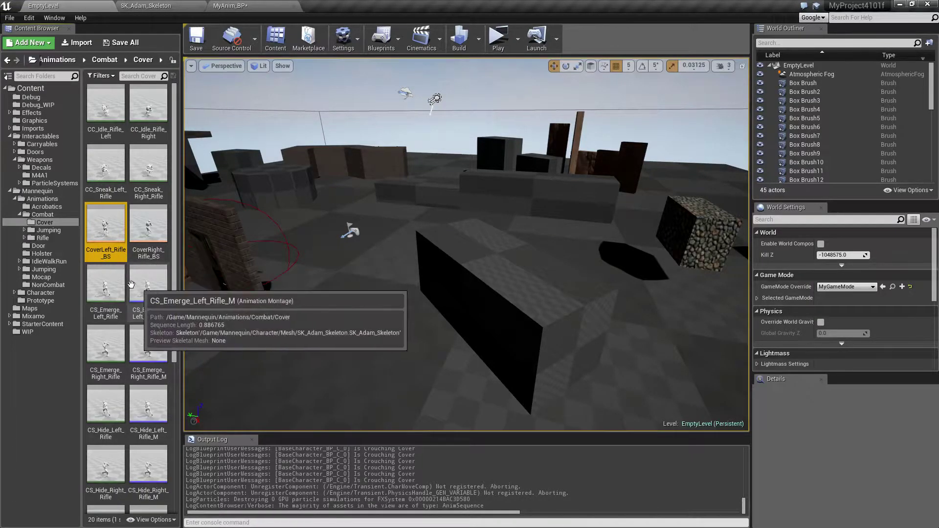
double_click(106, 228)
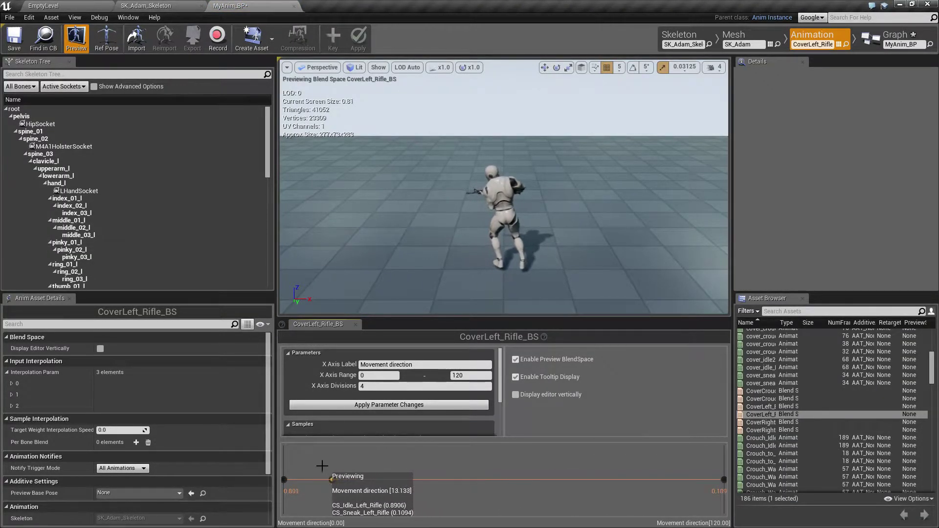
left_click(47, 5)
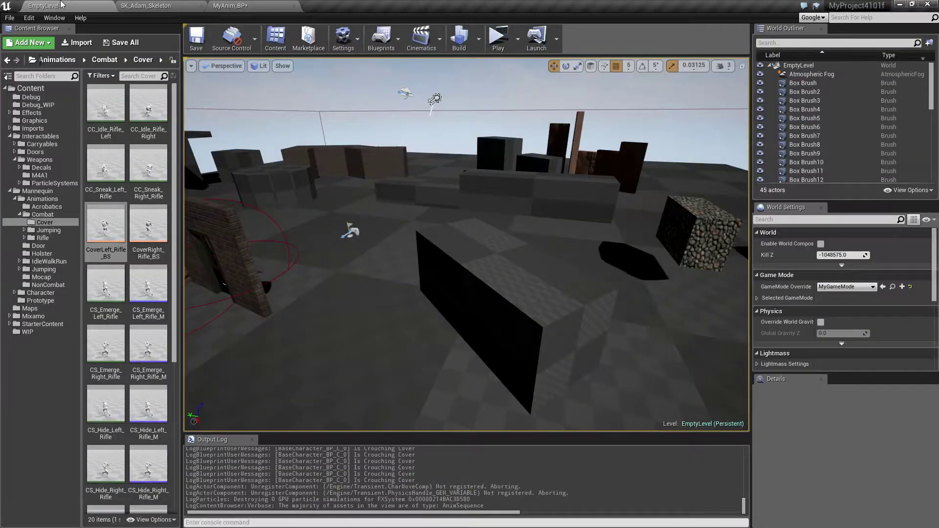
double_click(107, 230)
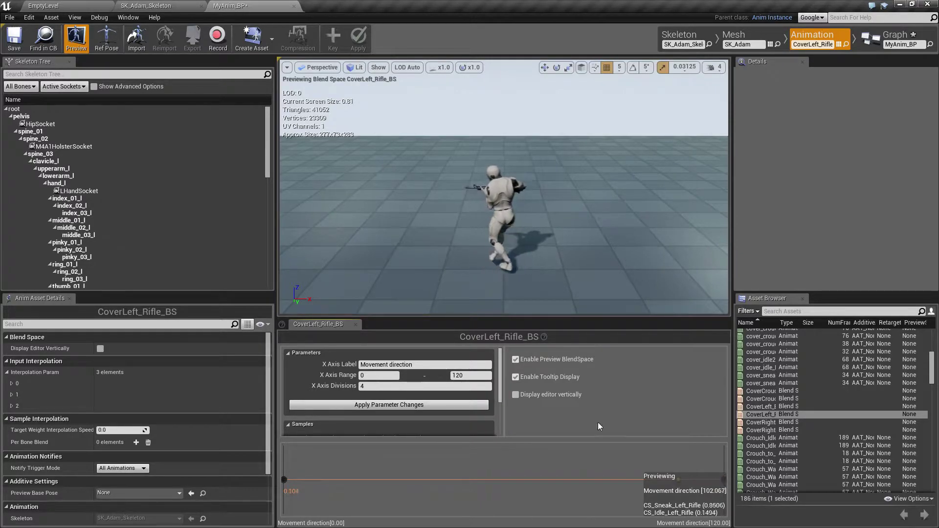
Duplicate the CoverLeft_Rifle_BS blend space in the Cover folder and name the copy CC_Rifle_BS
left_click(64, 4)
left_click(104, 241)
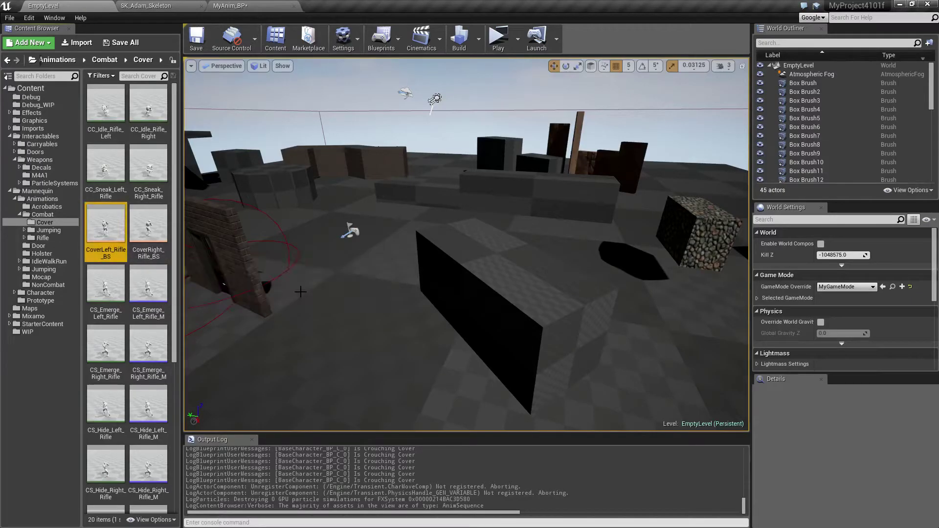
right_click(110, 227)
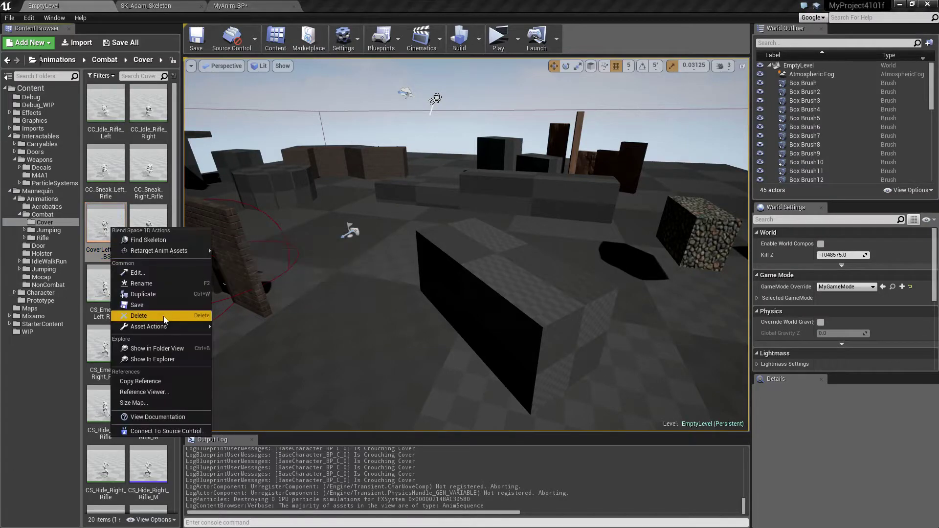
left_click(146, 298)
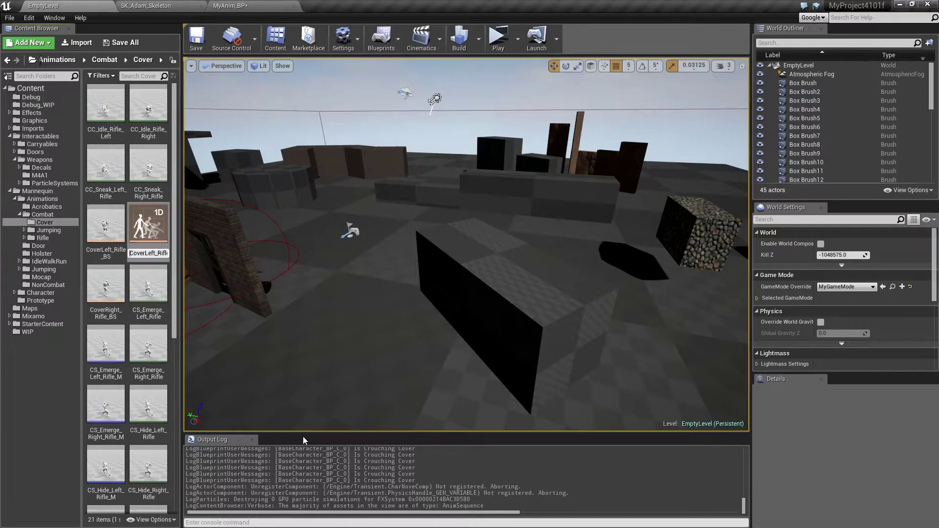
key("BackSpace")
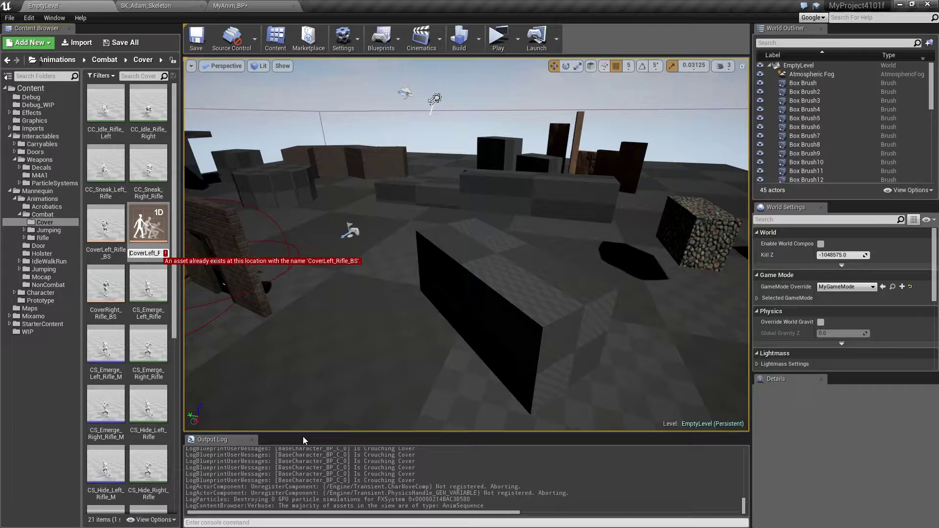
key("Delete")
key("Delete")
key("Delete")
key("Delete")
key("Delete")
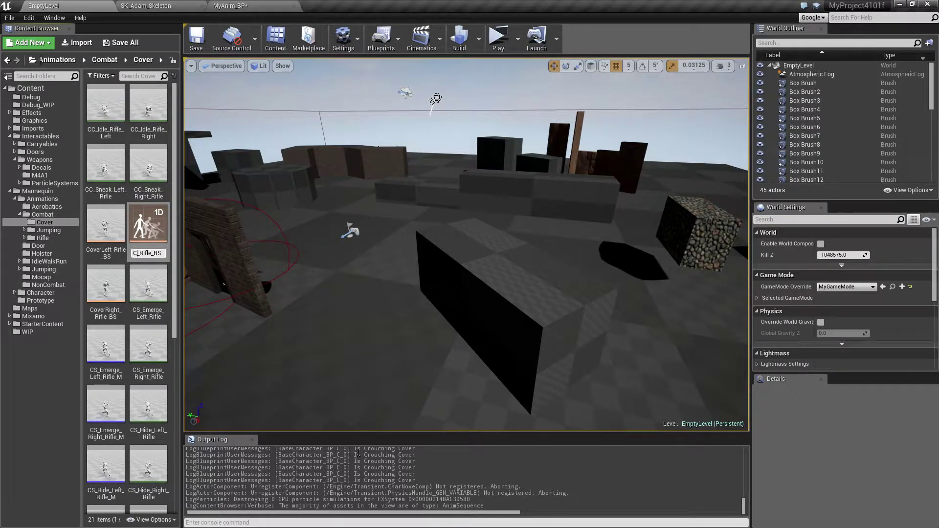
type("CC")
key("Return")
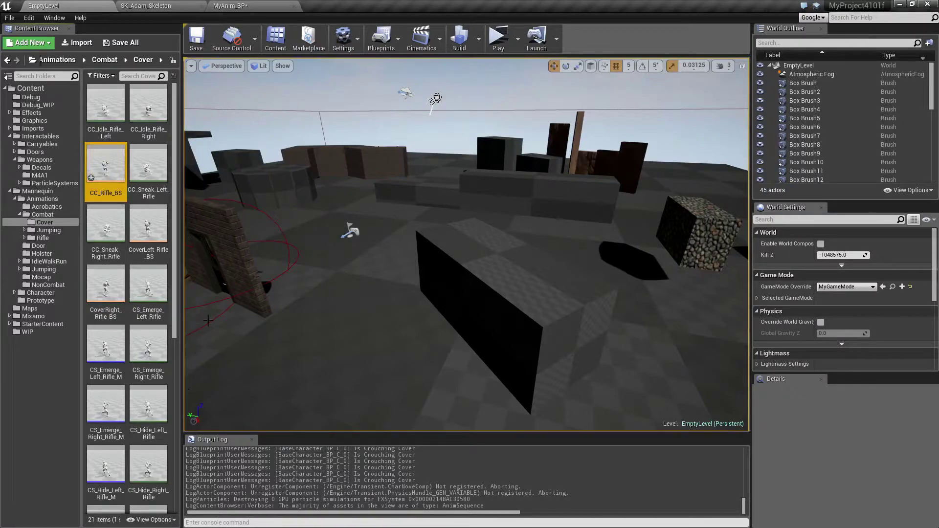
Open the CC_Rifle_BS blend space and filter its available animation assets by "cc_"
double_click(109, 176)
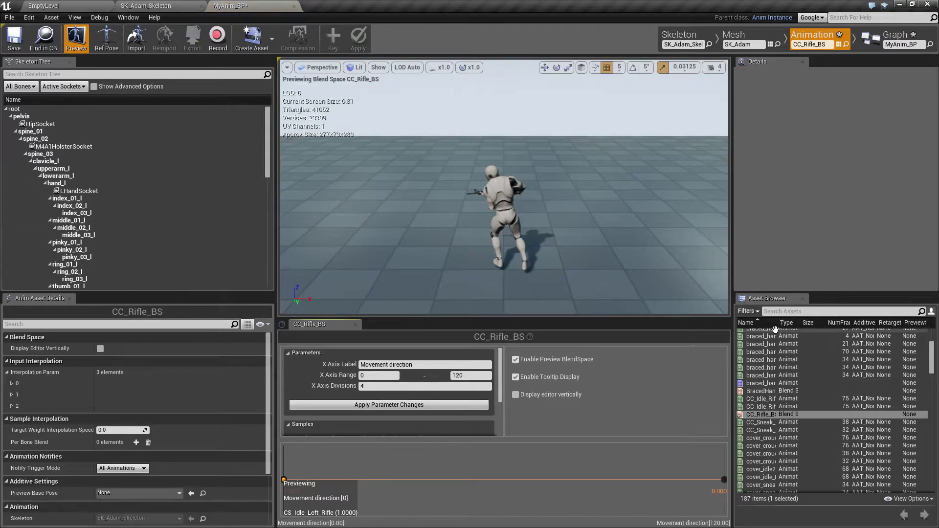
left_click_drag(777, 328, 880, 327)
scroll(777, 405, "up", 7)
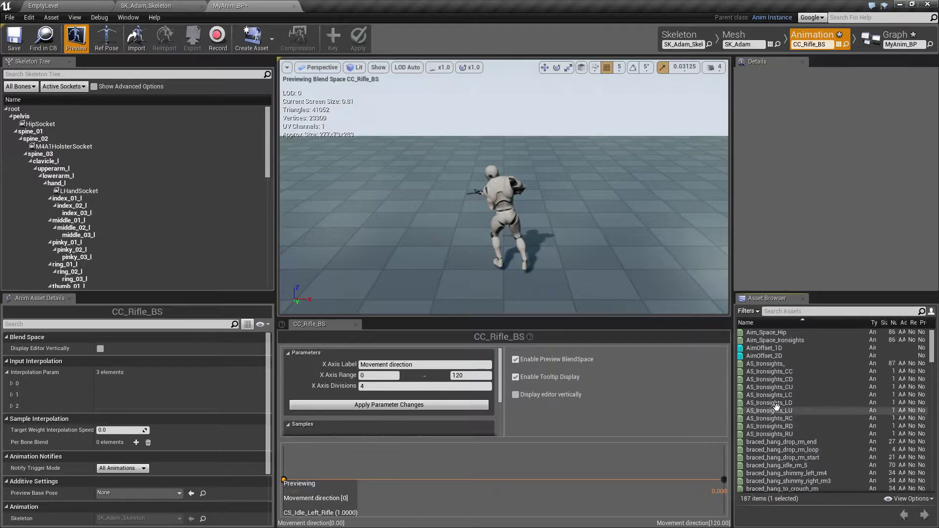
scroll(779, 415, "down", 6)
scroll(780, 440, "down", 3)
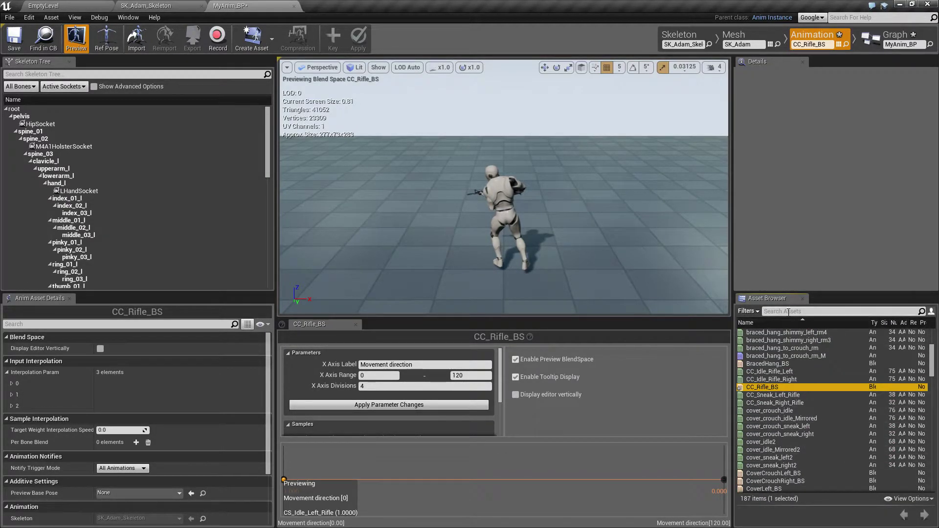
left_click(788, 311)
type("cc_")
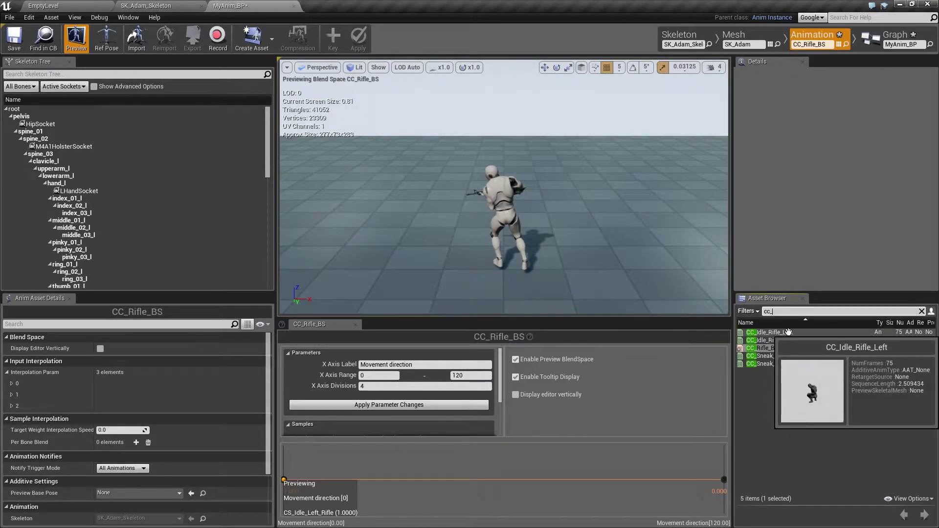
Replace the blend space samples with CC_Idle_Rifle_Left at Movement direction 0 and CC_Sneak_Left_Rifle at 120
left_click_drag(782, 332, 285, 485)
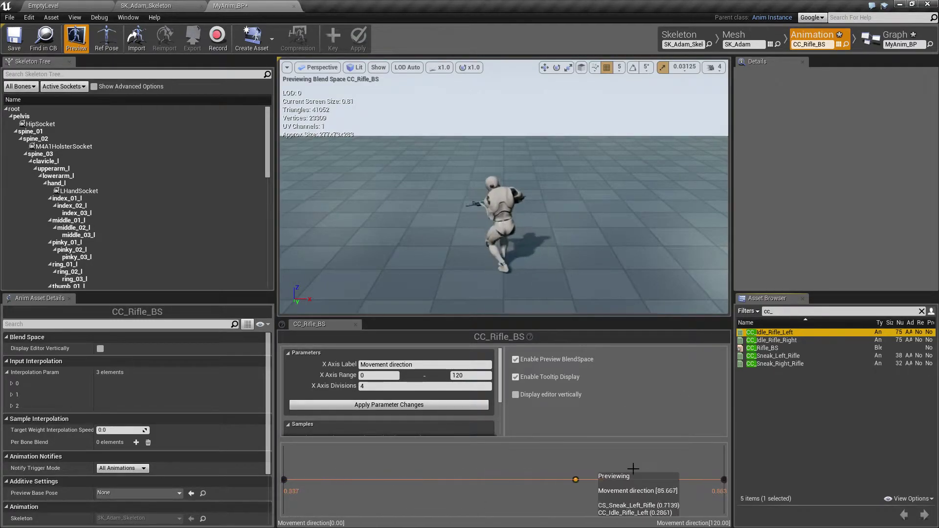
left_click(773, 356)
left_click_drag(768, 360, 723, 478)
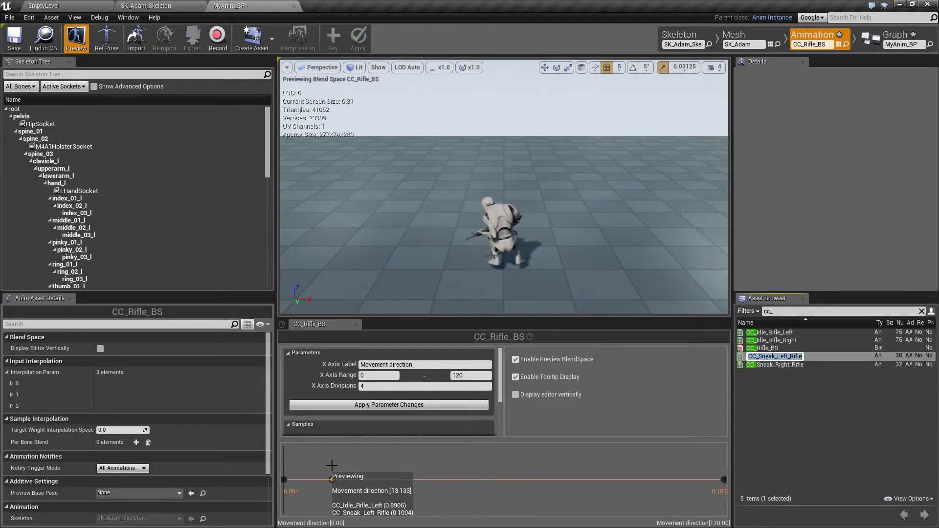
Duplicate the CoverRight_Rifle_BS blend space in the Cover folder and name the copy CC_Right_Rifle_BS
left_click(75, 5)
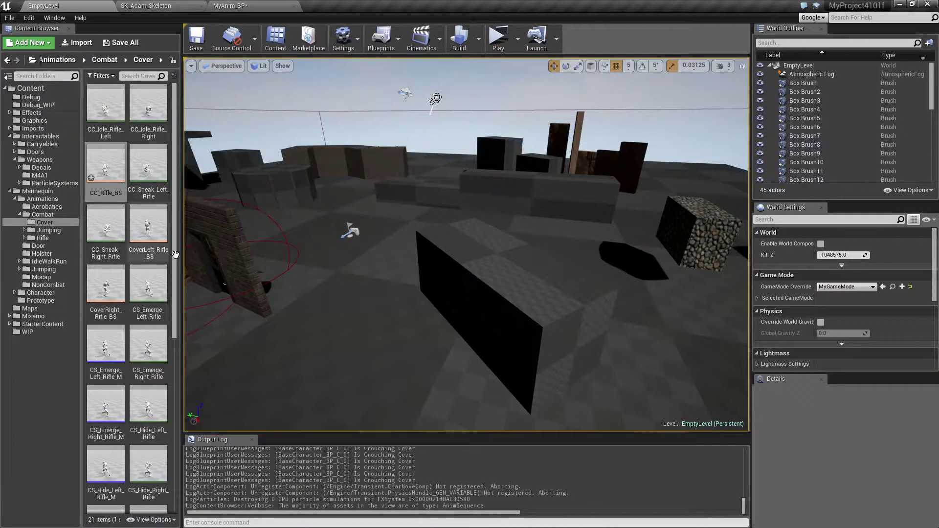
left_click_drag(141, 203, 350, 230)
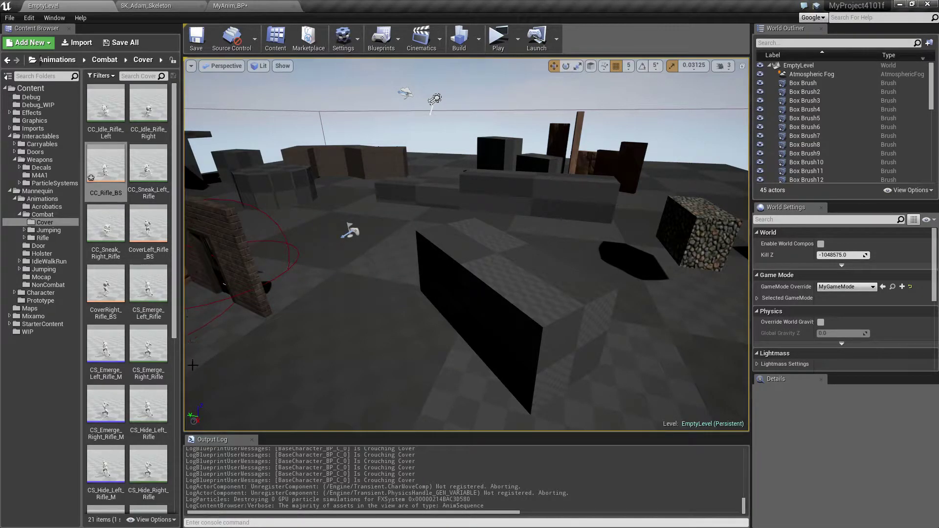
left_click(100, 292)
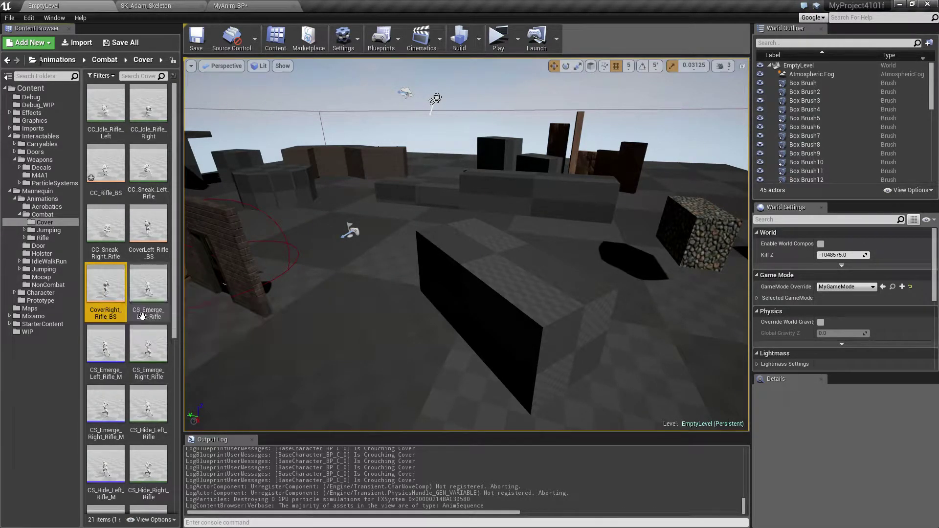
right_click(100, 293)
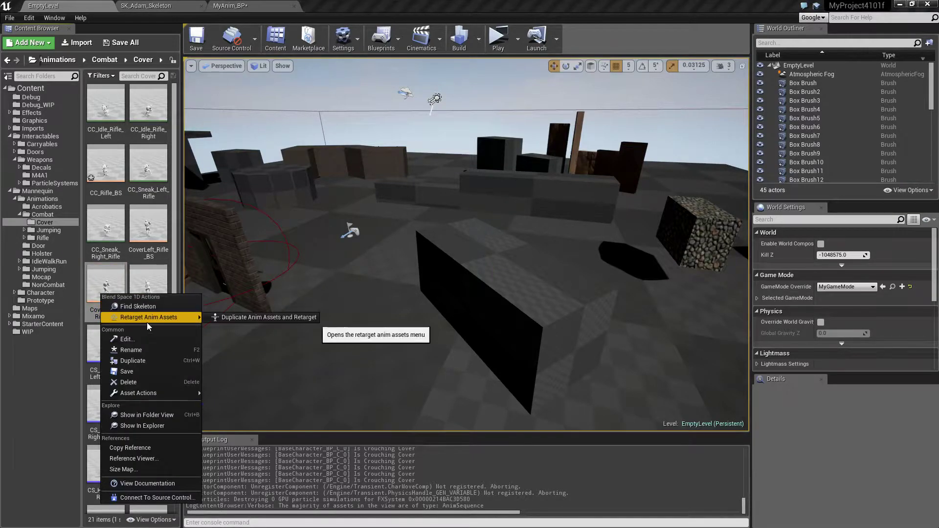
left_click(145, 360)
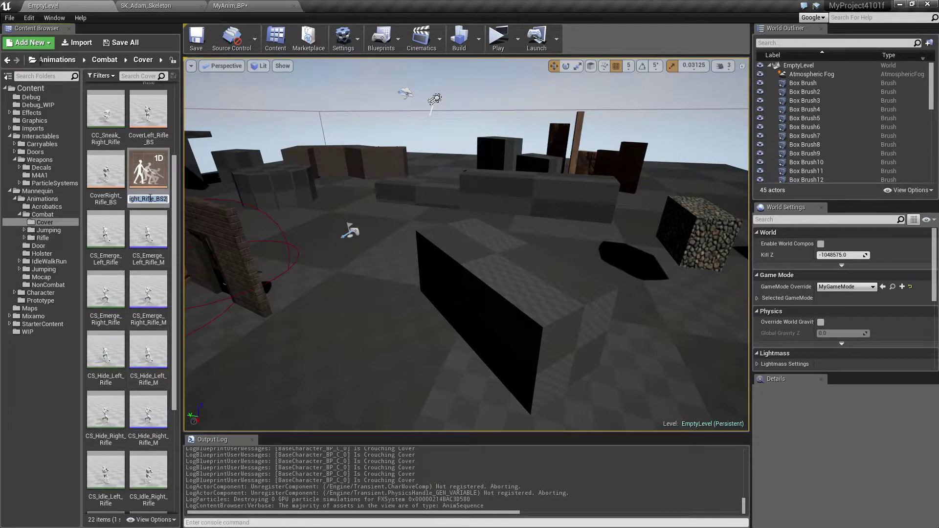
key("End")
key("BackSpace")
key("Home")
key("Right")
key("Home")
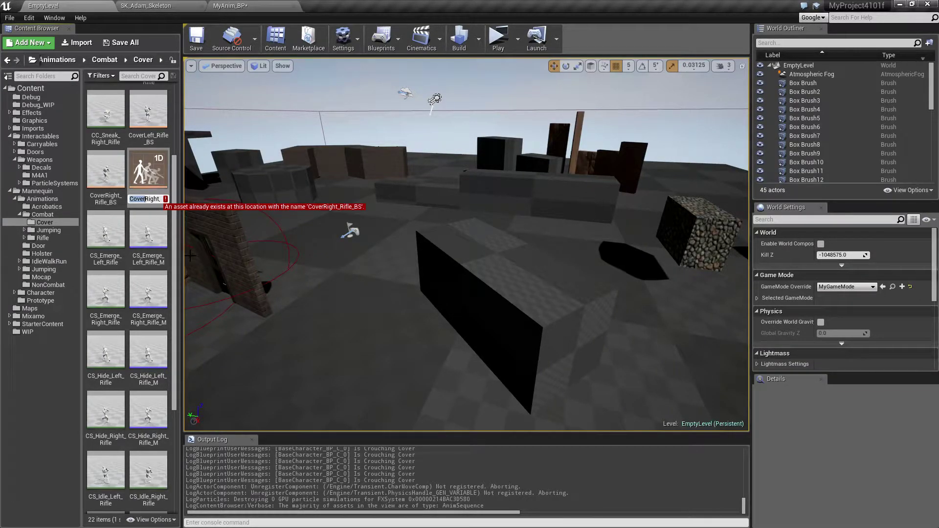
type("CC_")
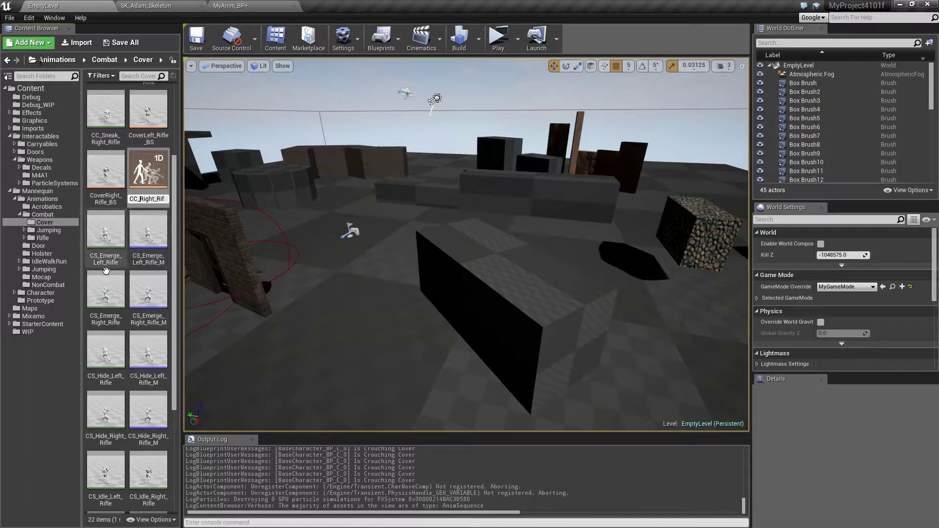
key("Return")
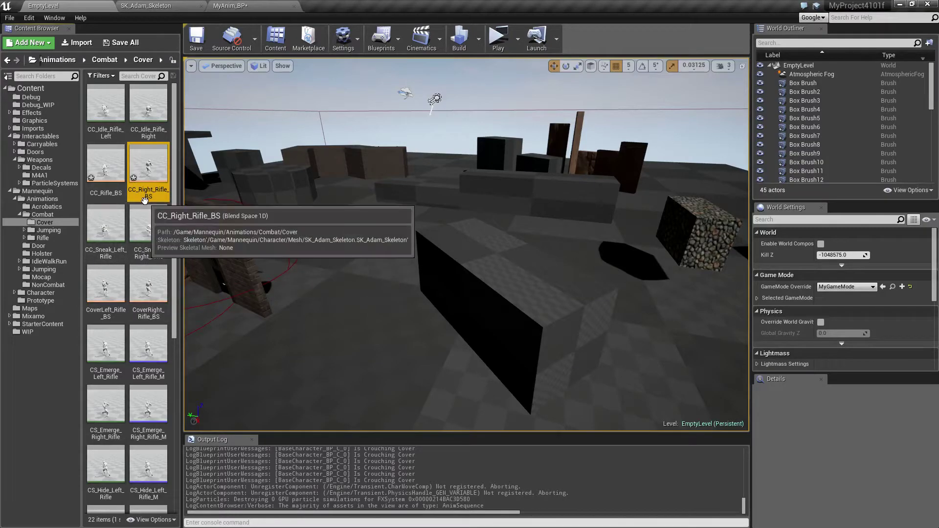
Rename the CC_Rifle_BS blend space as CC_Left_Rifle_BS
left_click(112, 195)
left_click(102, 194)
left_click(100, 192)
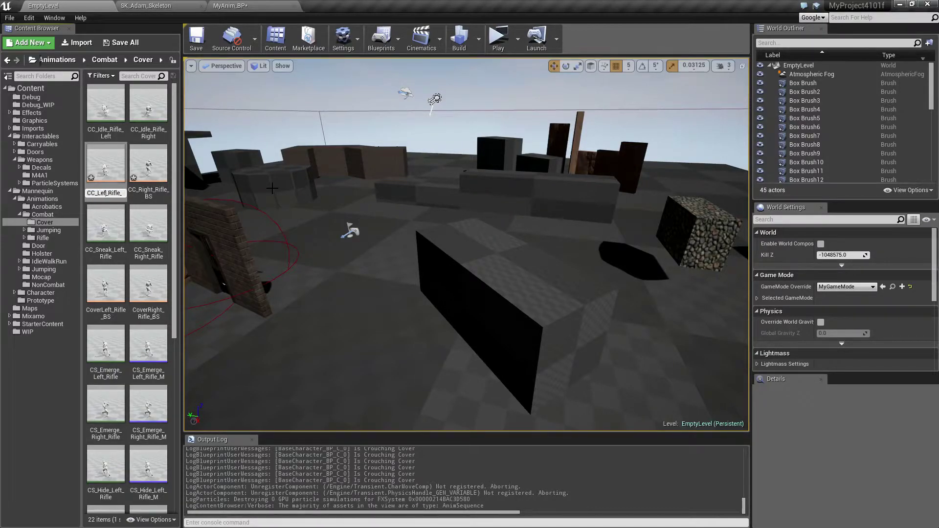
type("BS")
key("Return")
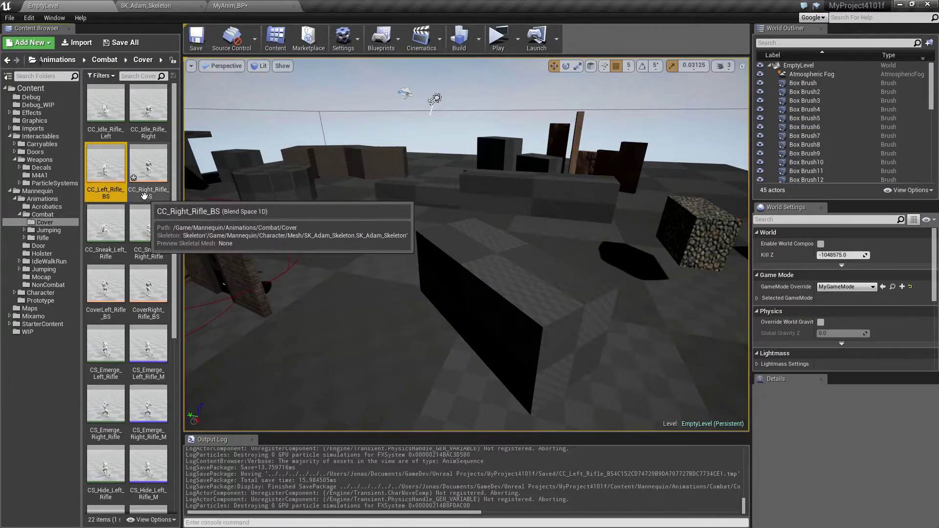
Replace the samples of CC_Right_Rifle_BS with CC_Idle_Rifle_Right at Movement direction 0 and CC_Sneak_Right_Rifle at -120
double_click(146, 169)
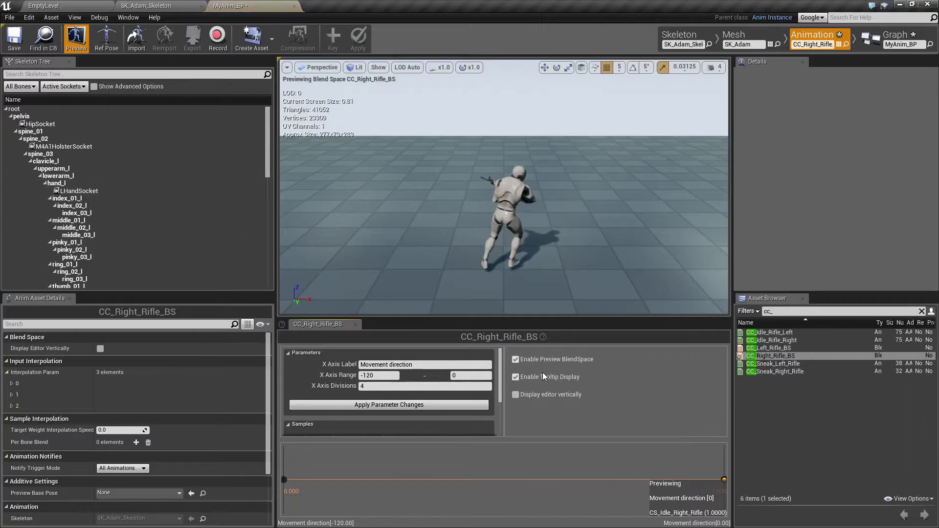
left_click(372, 376)
key("Return")
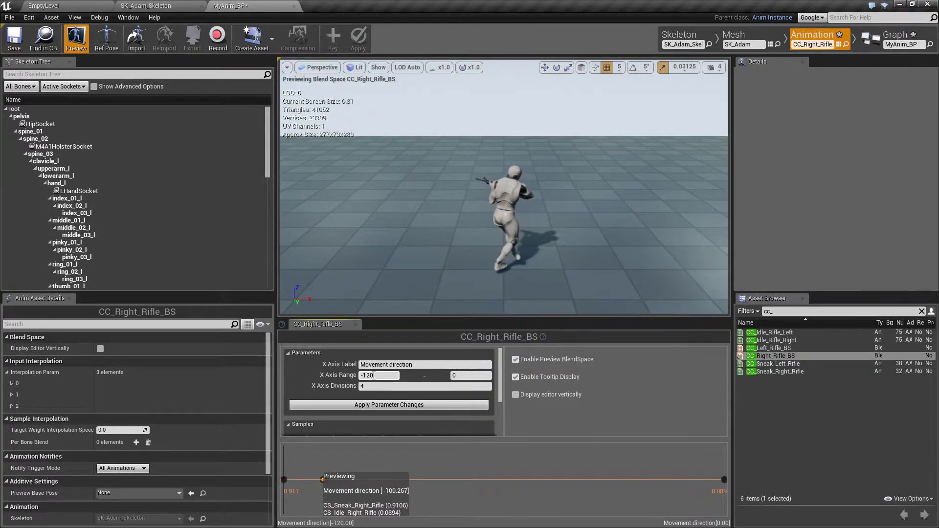
left_click(465, 375)
key("Return")
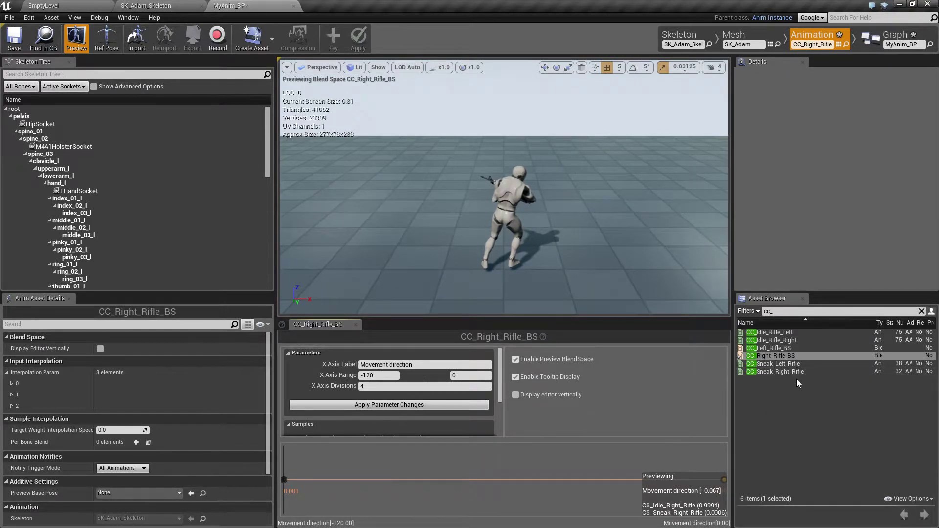
mouse_move(782, 340)
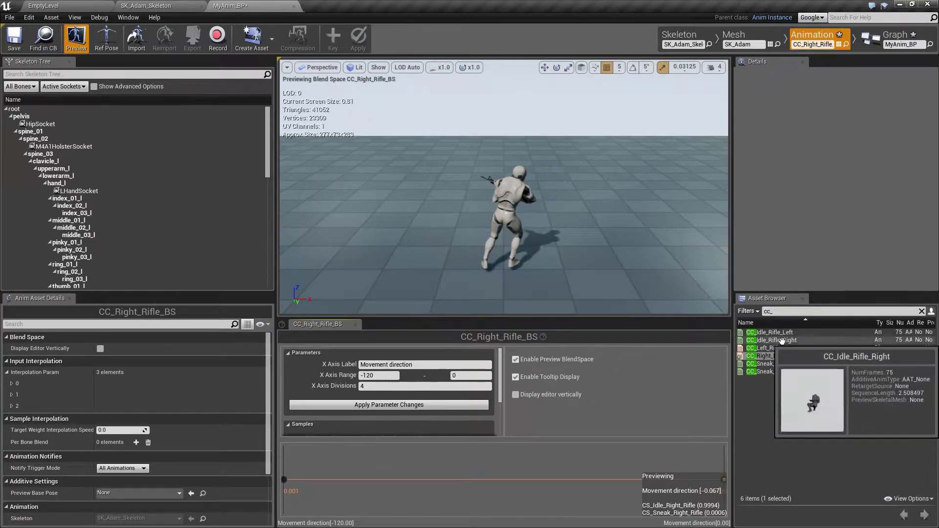
left_click_drag(781, 340, 723, 474)
left_click(777, 372)
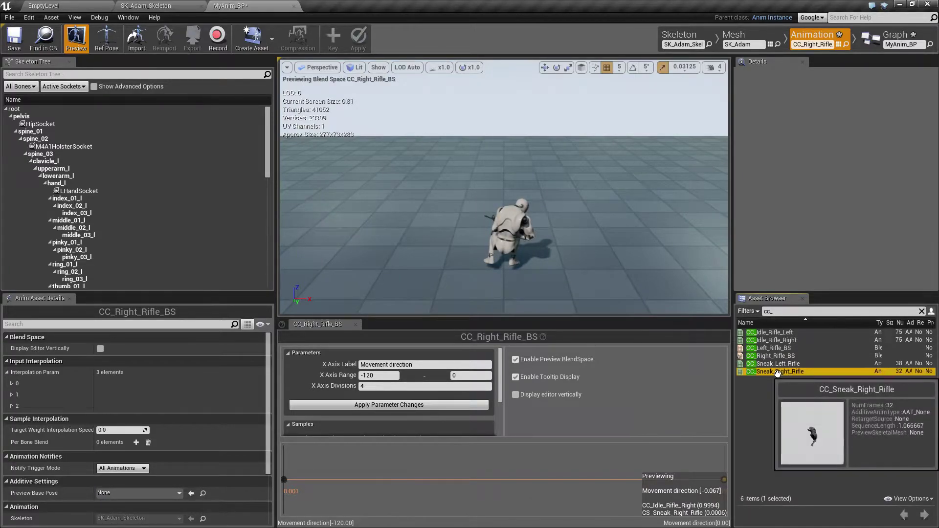
left_click_drag(776, 372, 287, 479)
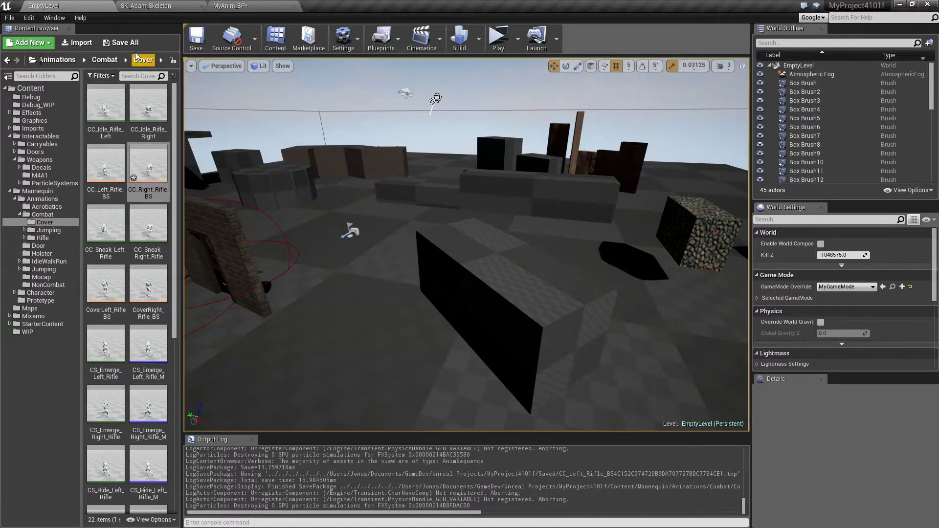
Save all modified content and open the CC_LeftRifle state in MyAnim_BP's Locomotion state machine
left_click(121, 42)
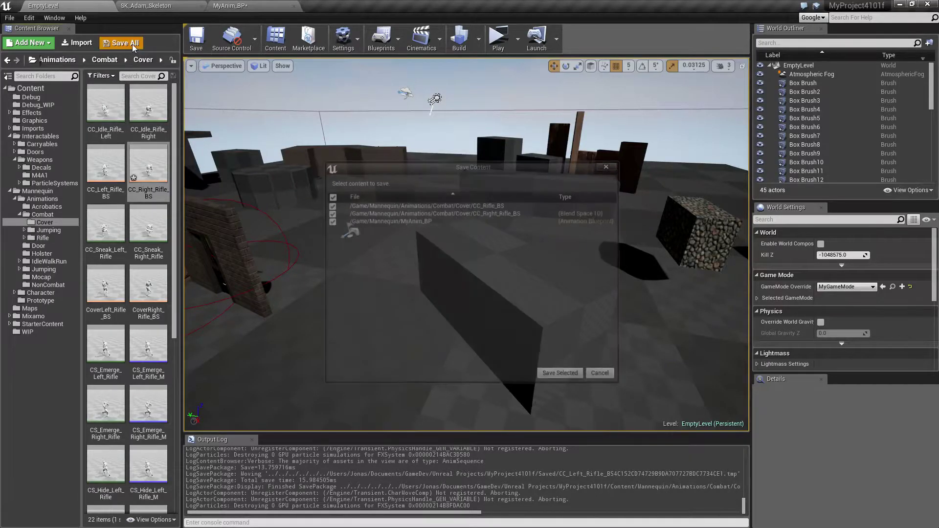
left_click(569, 378)
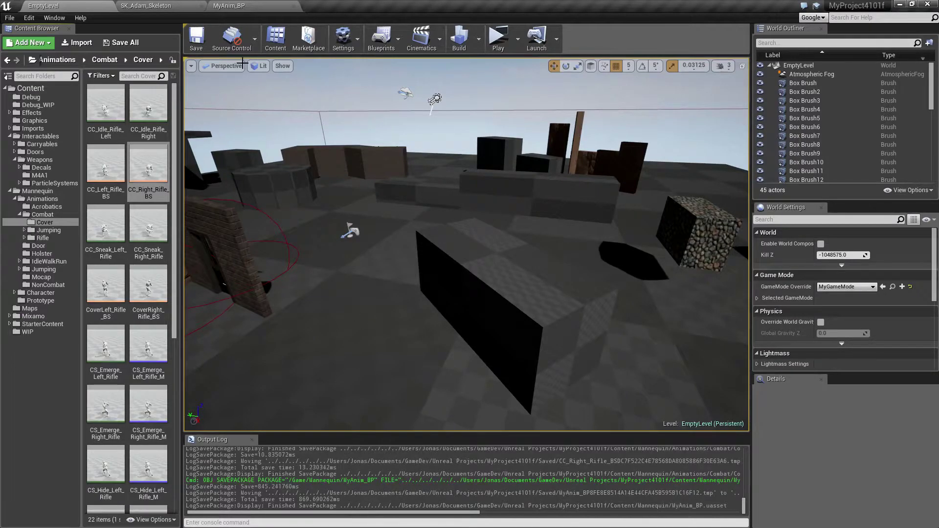
left_click(228, 5)
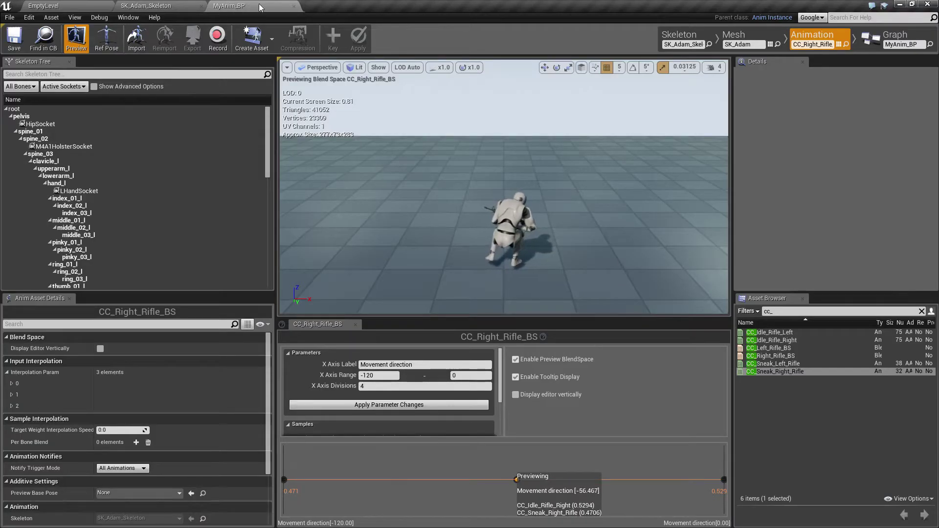
left_click(886, 46)
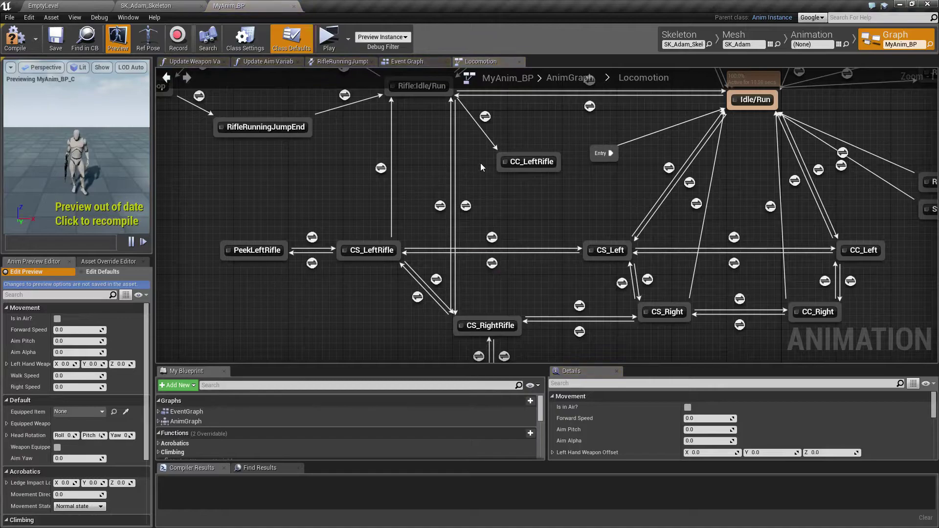
double_click(528, 159)
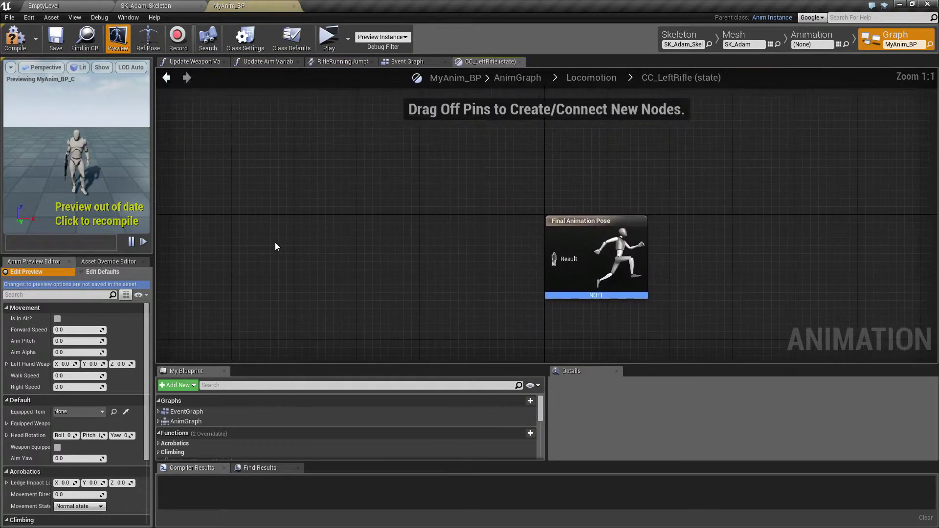
Add a CC_Left_Rifle_BS blendspace player to the CC_LeftRifle state and connect it to the Final Animation Pose
right_click(372, 274)
type("cc_left")
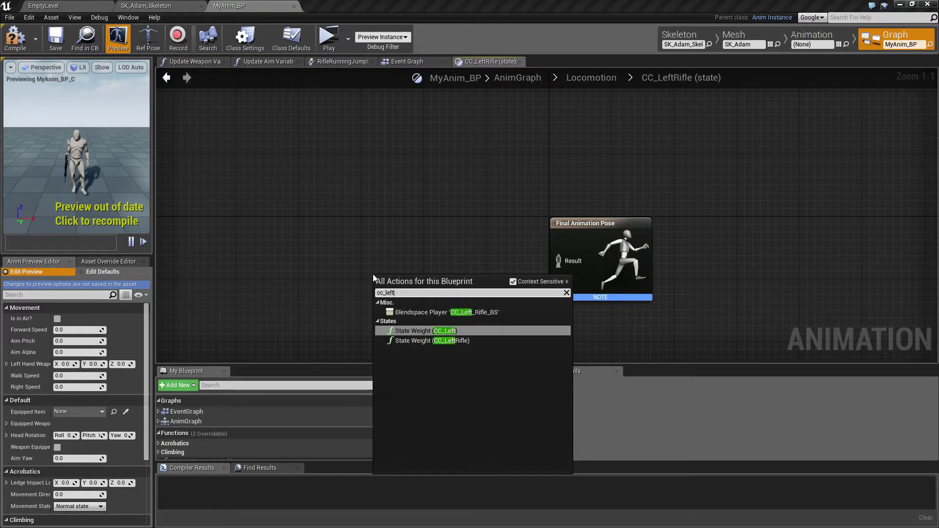
left_click(488, 311)
left_click_drag(440, 303, 558, 261)
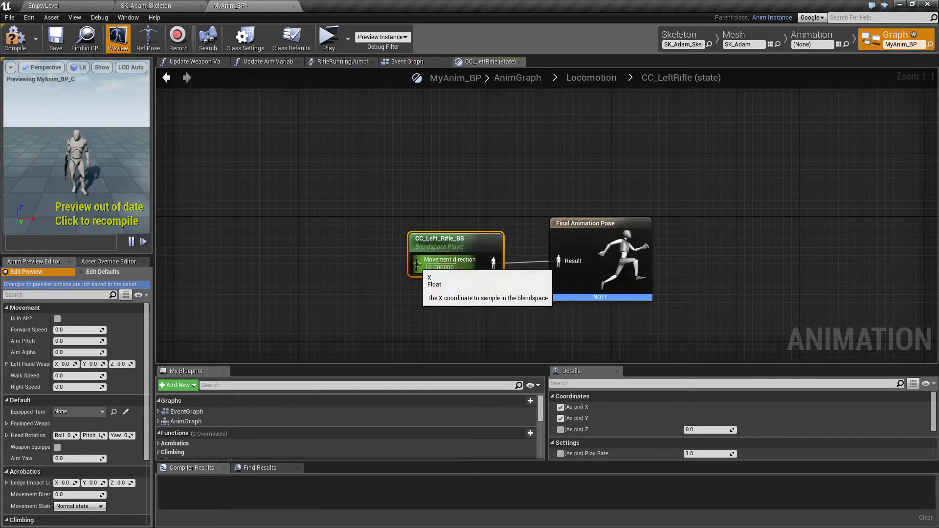
Feed the blendspace player's Movement direction input from the Movement Direction variable, placing its node beside the player
left_click_drag(417, 265, 370, 277)
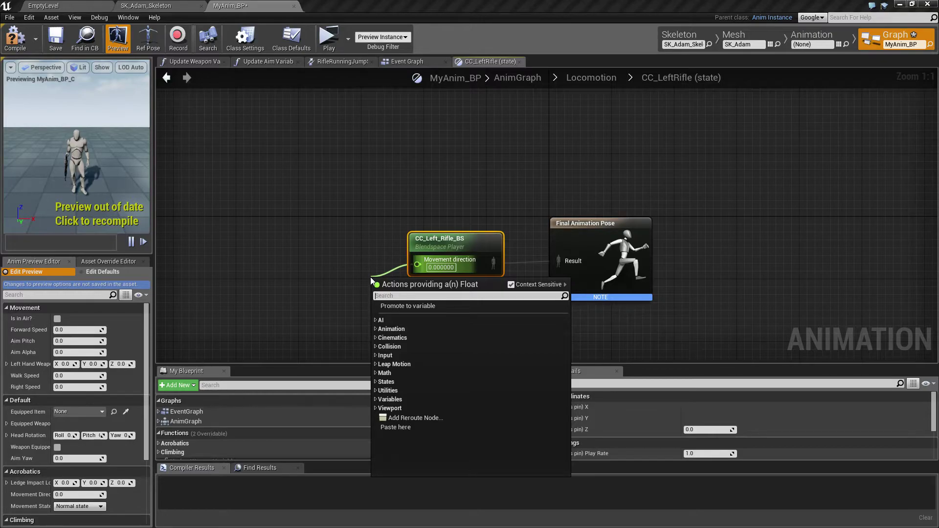
type("moveme")
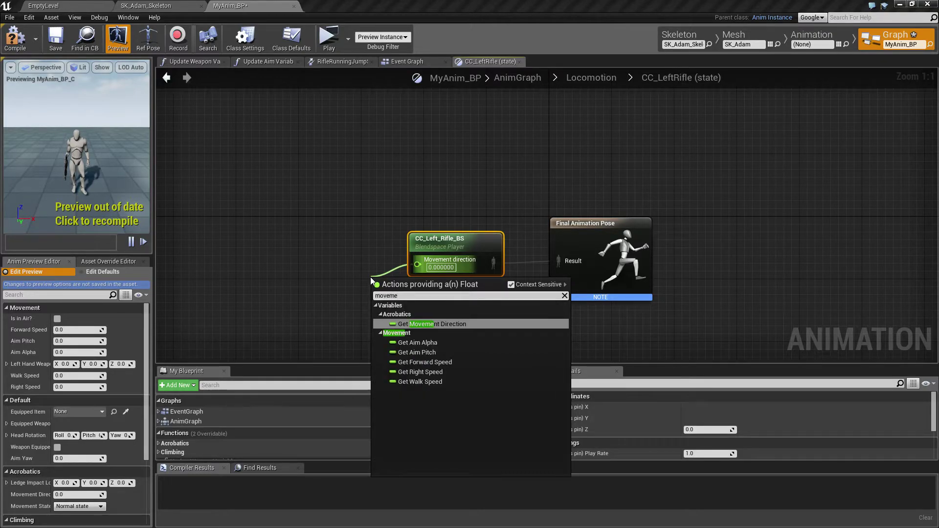
left_click(422, 324)
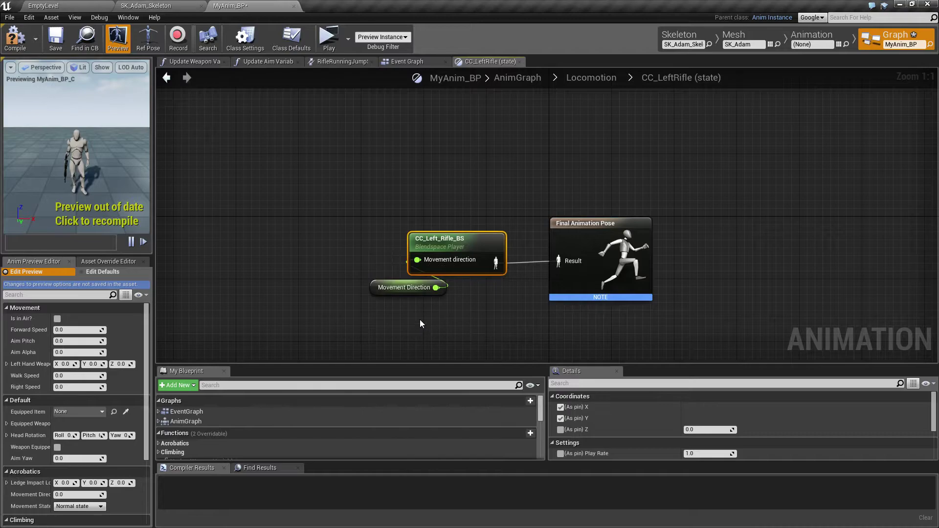
left_click_drag(417, 294, 362, 270)
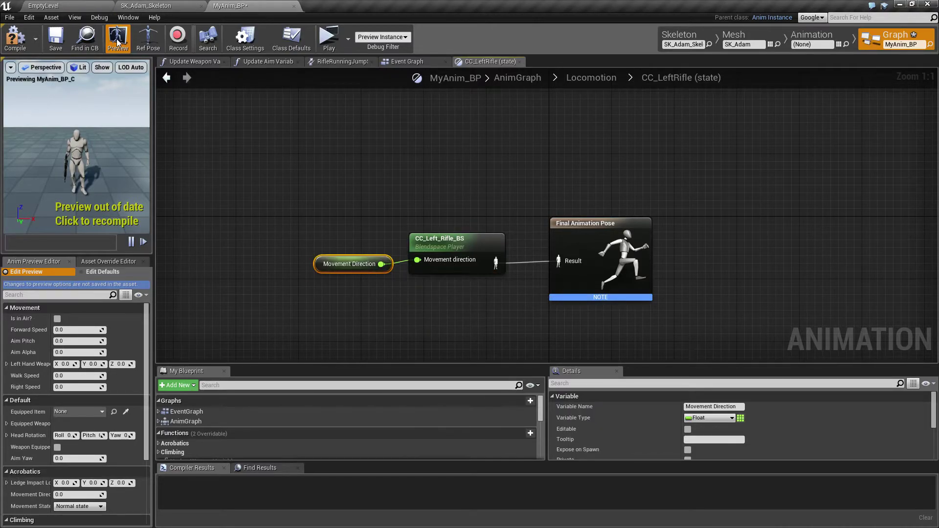
Copy all condition nodes except Result from the transition rule Rifle:Idle/Run to CS_RightRifle
left_click(166, 79)
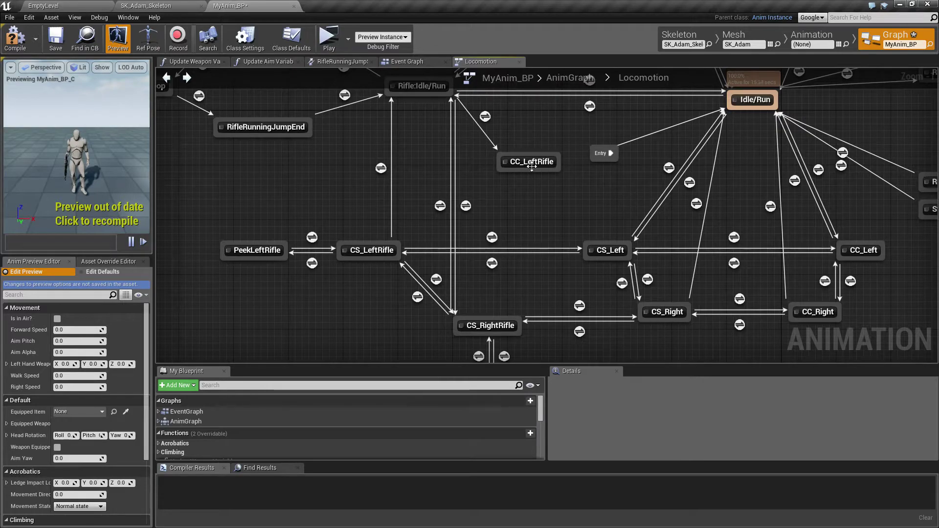
left_click_drag(528, 162, 523, 177)
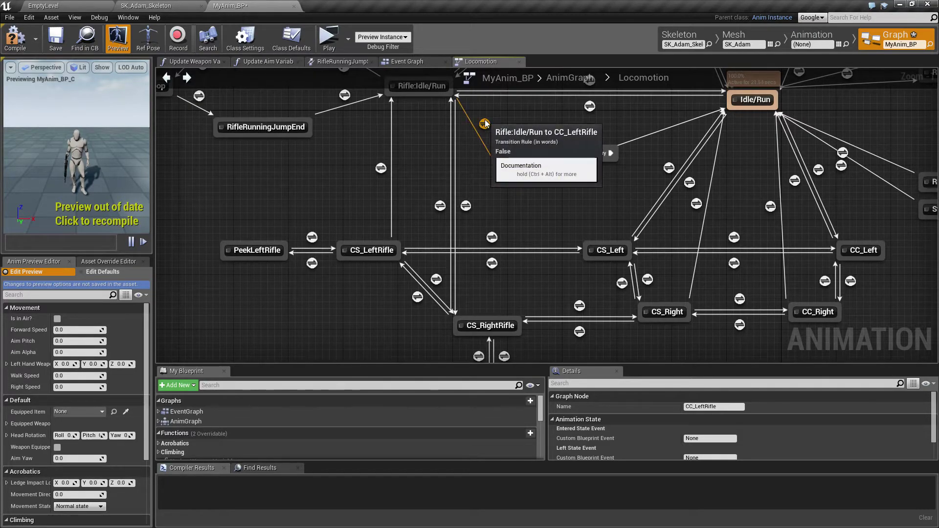
double_click(467, 205)
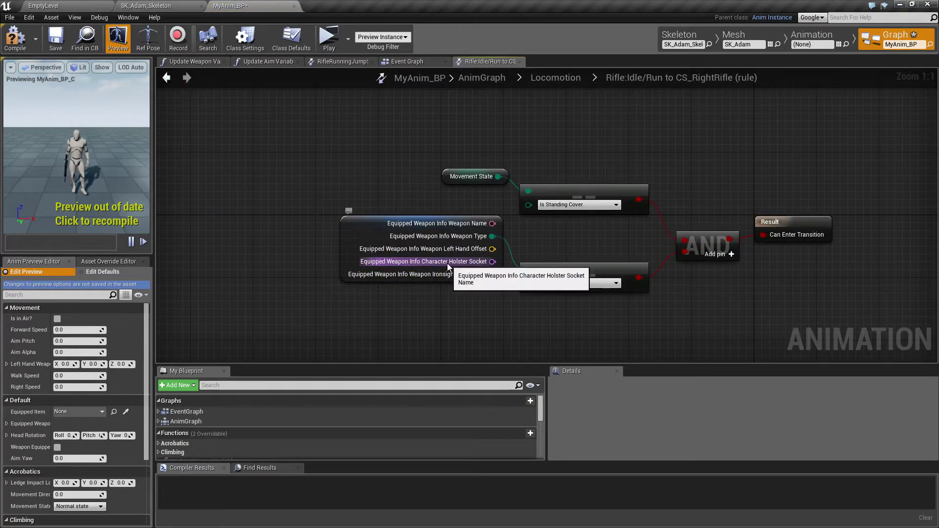
left_click_drag(299, 139, 609, 298)
left_click(609, 233)
left_click(561, 205)
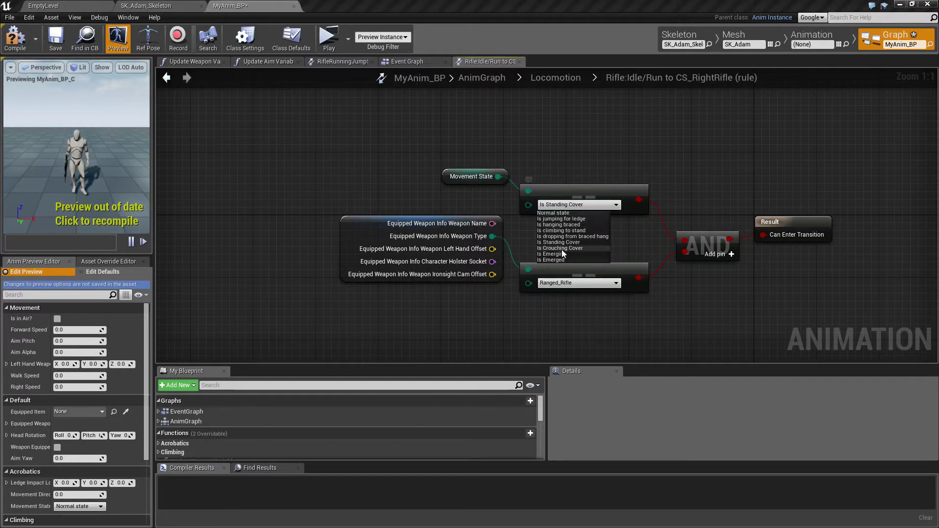
left_click_drag(316, 139, 724, 333)
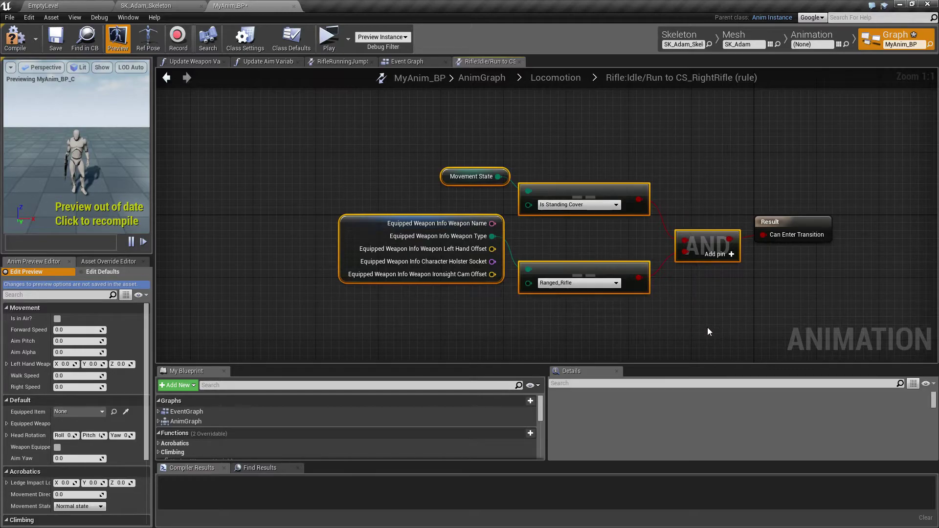
Paste the condition nodes into the Rifle:Idle/Run to CC_LeftRifle rule and connect the AND output to Can Enter Transition
left_click(167, 78)
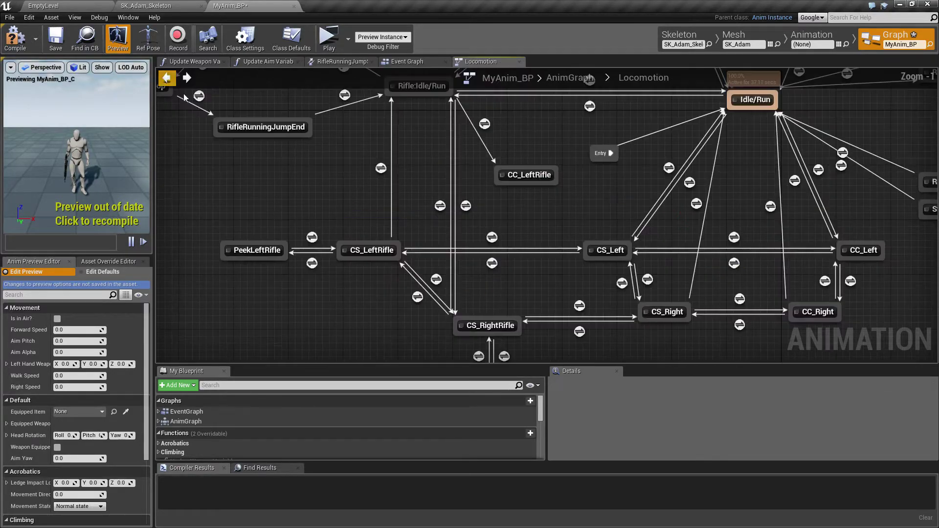
double_click(484, 124)
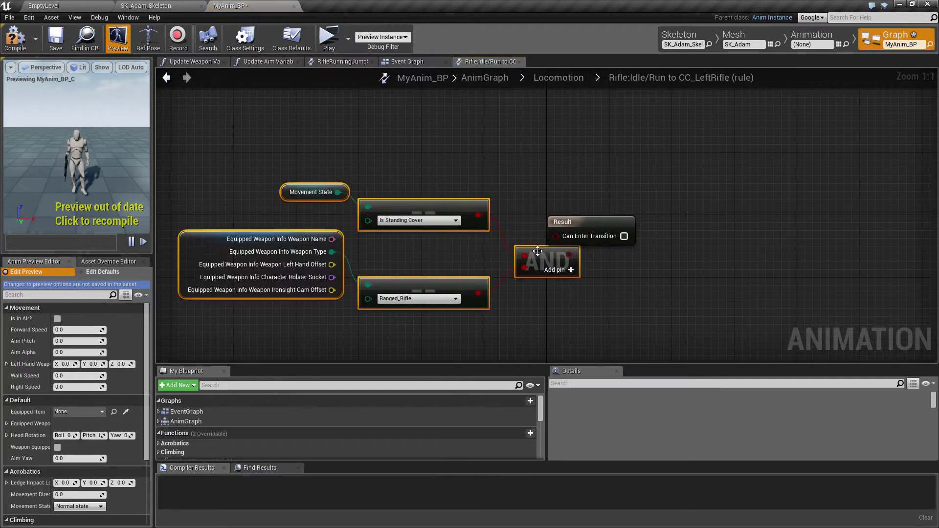
left_click_drag(536, 248, 554, 235)
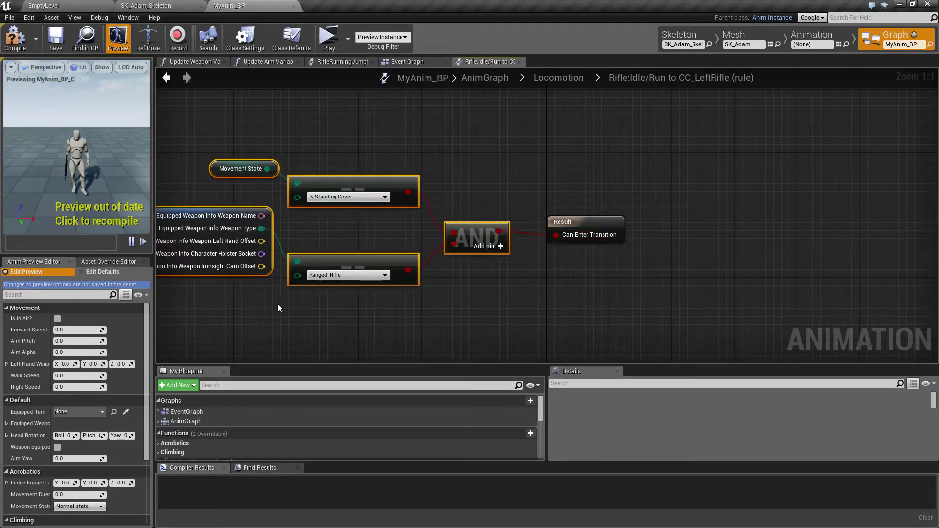
Set the Movement State comparison in the Rifle:Idle/Run to CC_LeftRifle rule to Is Crouching Cover and return to the Locomotion graph
right_click_drag(278, 304, 416, 306)
left_click(484, 199)
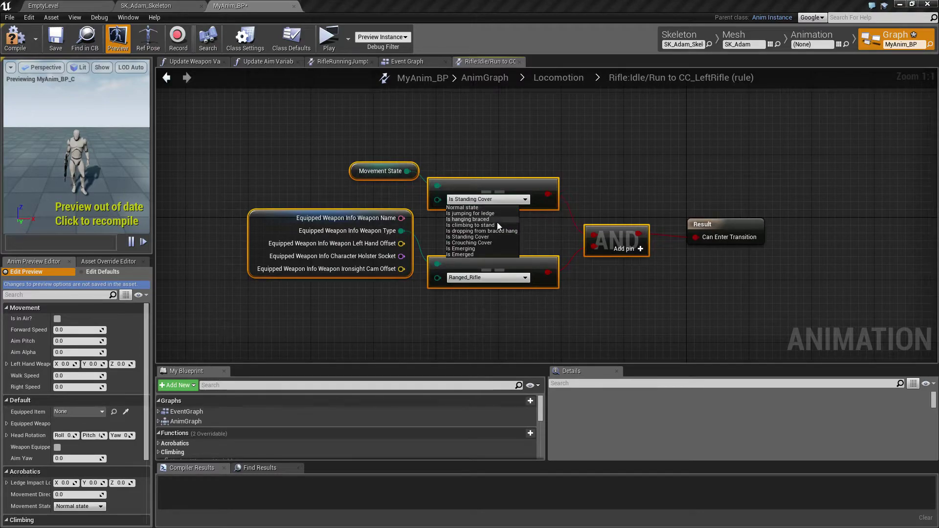
left_click(493, 242)
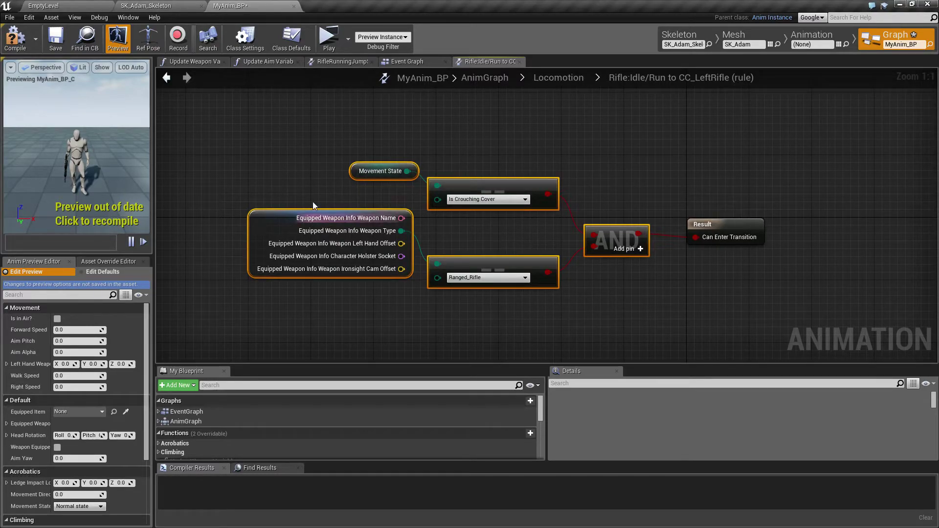
left_click(167, 78)
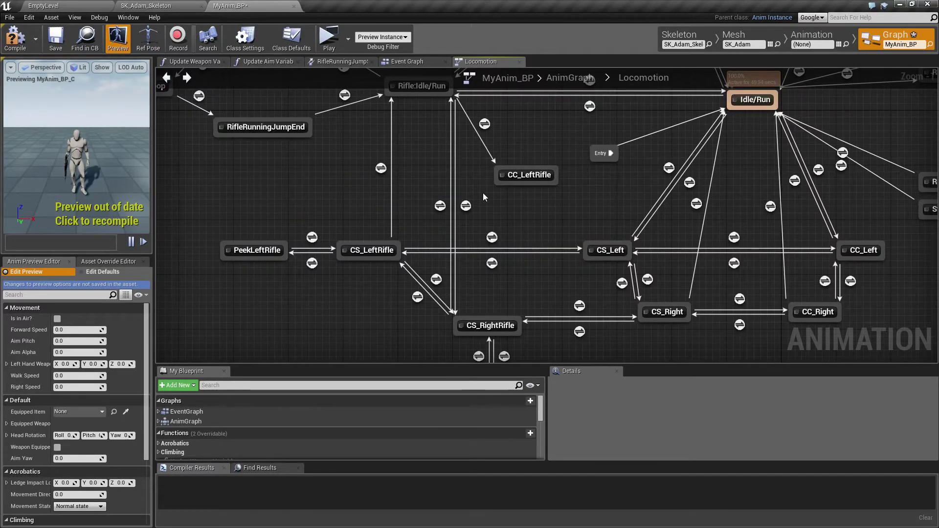
Create a return transition from the CC_LeftRifle state to the Rifle:Idle/Run state
left_click(508, 172)
mouse_move(518, 179)
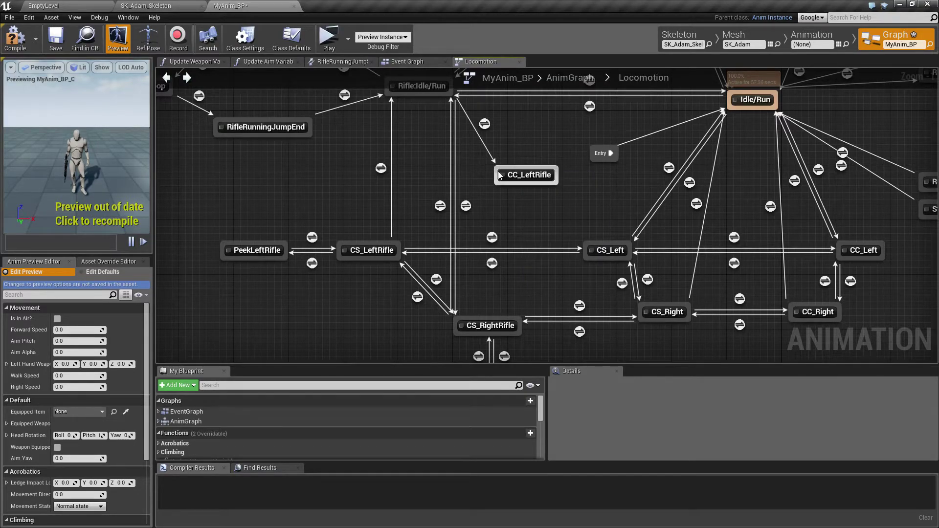
left_click_drag(497, 174, 451, 96)
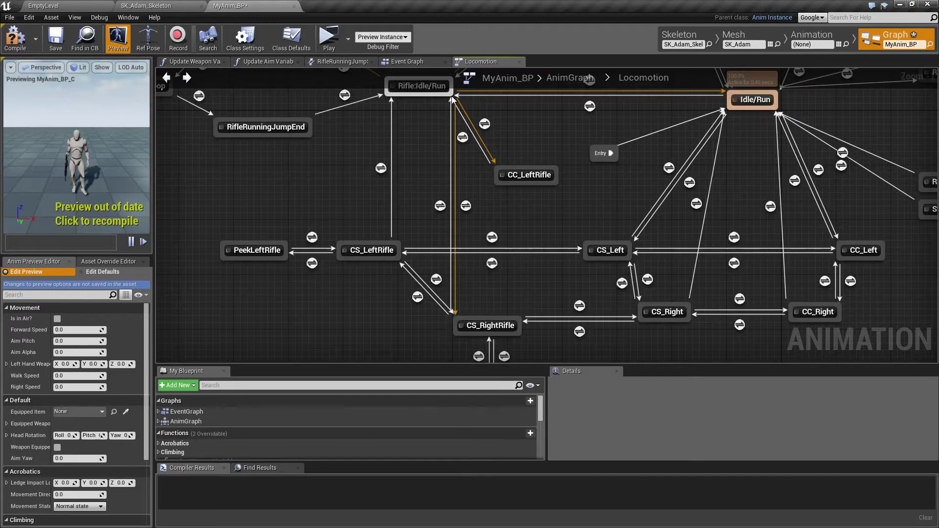
Copy the Movement State and Normal state comparison nodes from the CS_RightRifle to Rifle:Idle/Run transition rule
left_click(439, 206)
double_click(439, 206)
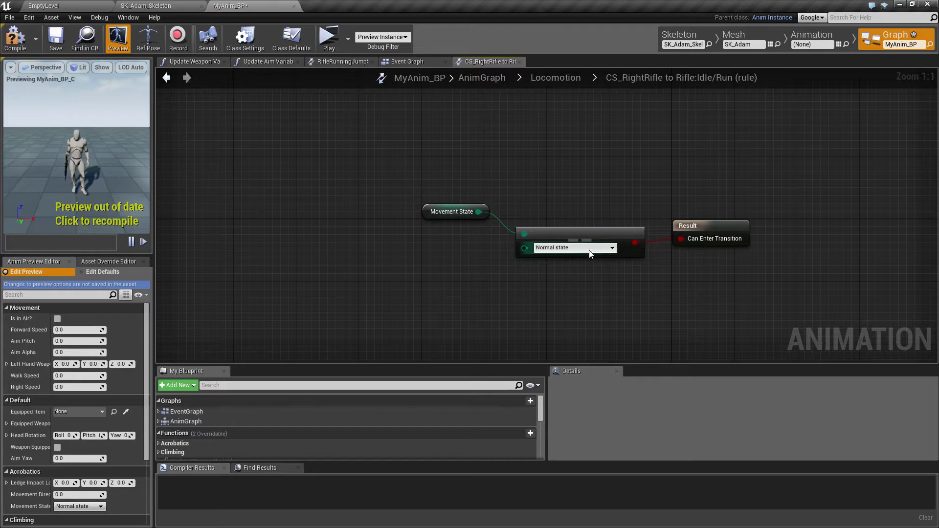
left_click(174, 78)
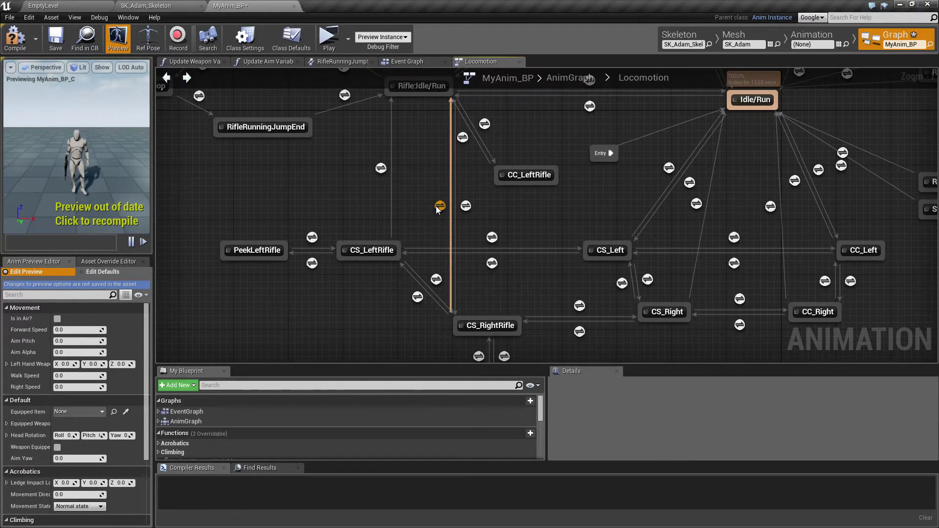
right_click_drag(409, 155, 417, 209)
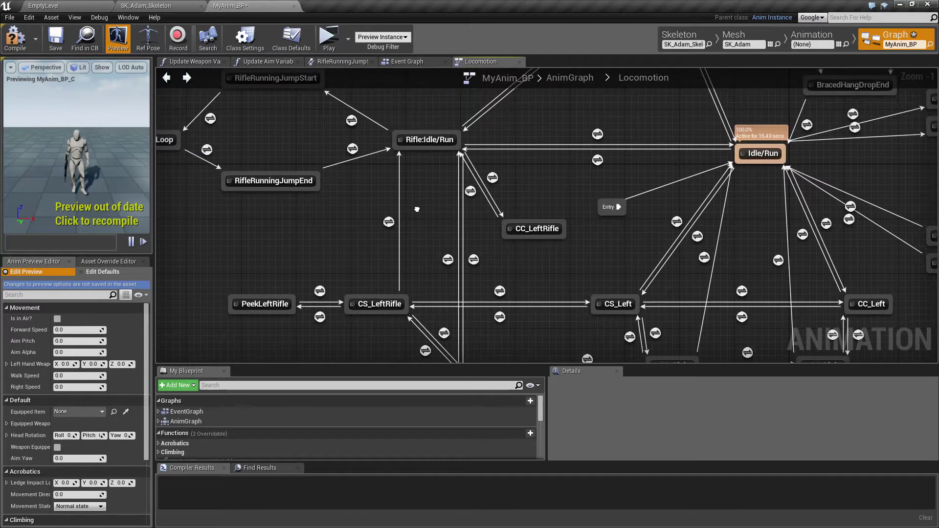
double_click(447, 259)
left_click_drag(330, 188, 648, 307)
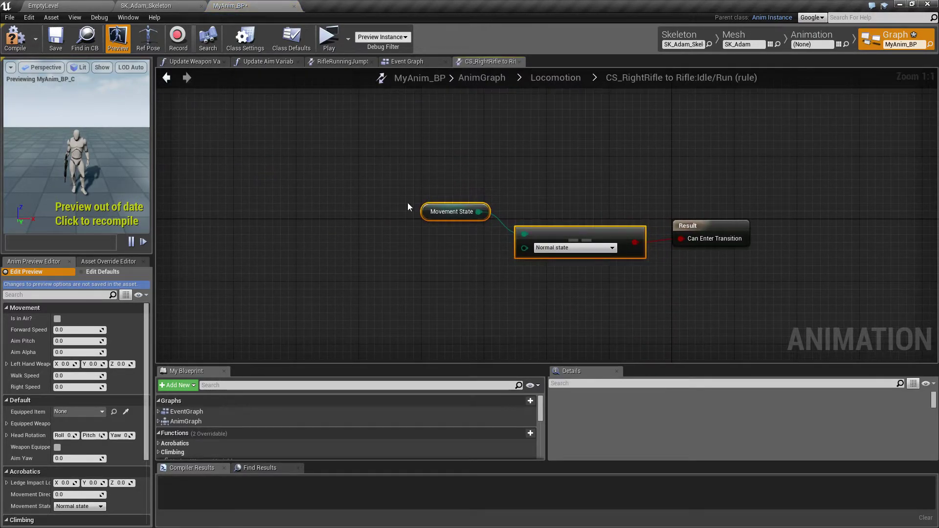
left_click(166, 77)
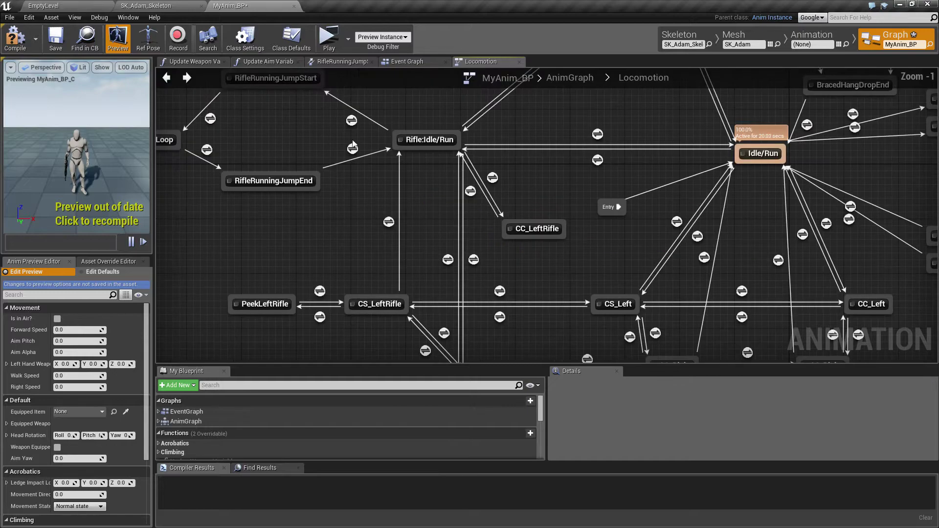
Paste the Normal state condition into the CC_LeftRifle to Rifle:Idle/Run rule and connect it to Can Enter Transition
double_click(469, 192)
key("ctrl+v")
left_click_drag(460, 254, 562, 238)
left_click(166, 77)
Create a transition from CC_LeftRifle to CS_LeftRifle and move the CC_LeftRifle state between RifleRunningJumpEnd and PeekLeftRifle
right_click_drag(321, 259, 357, 226)
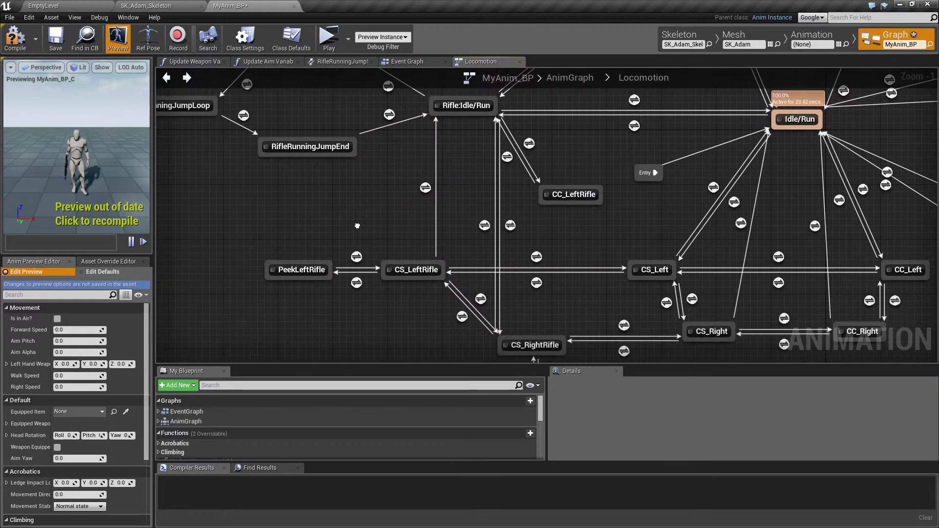
left_click(547, 196)
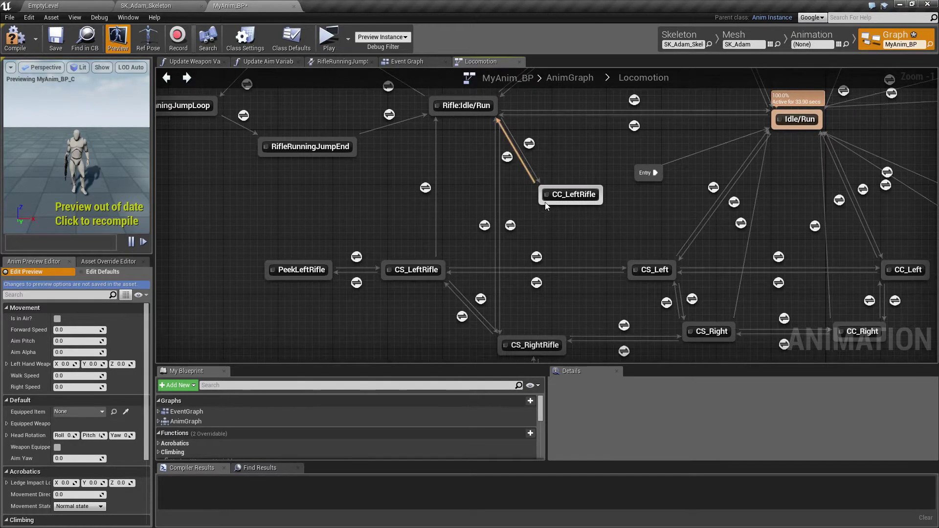
left_click(541, 206)
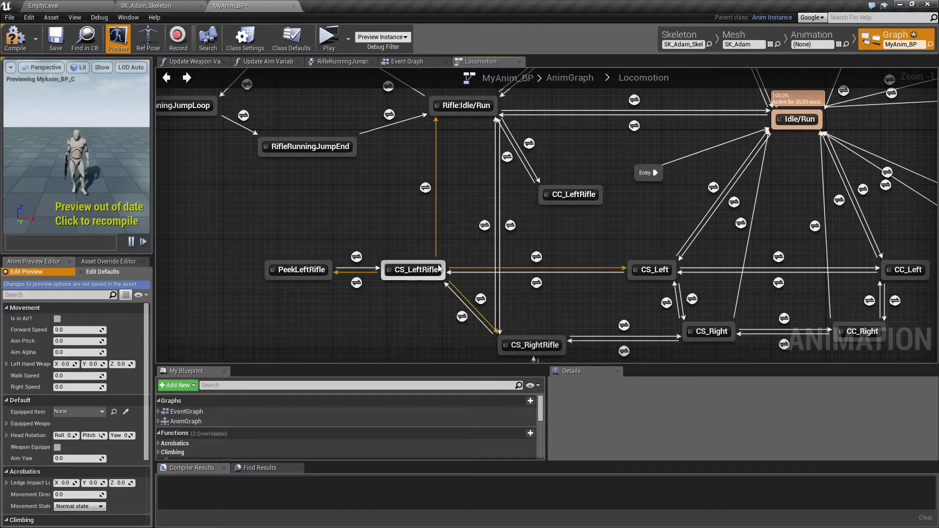
left_click(541, 203)
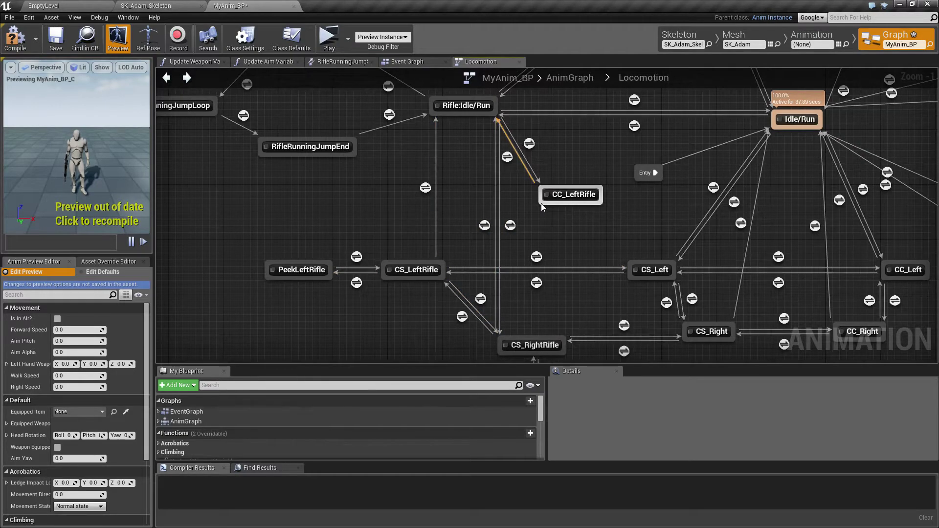
left_click_drag(540, 203, 444, 261)
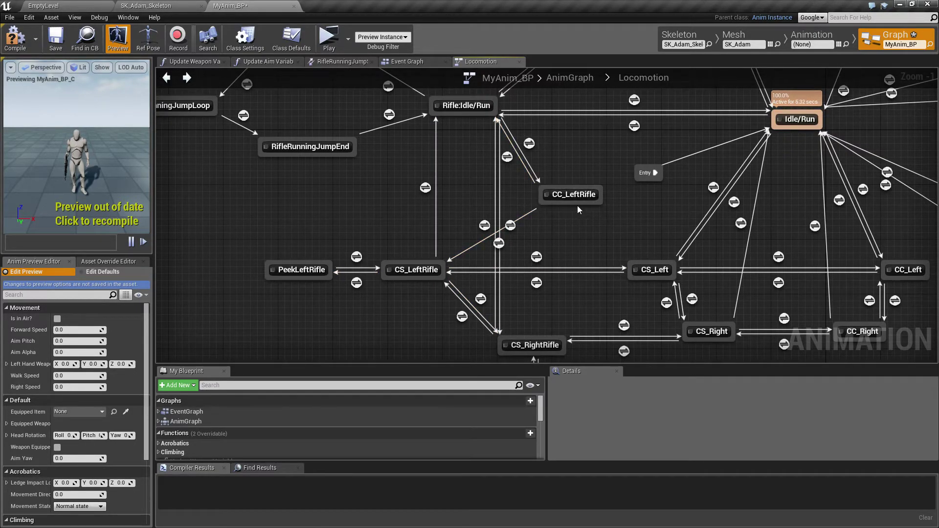
left_click_drag(574, 194, 329, 207)
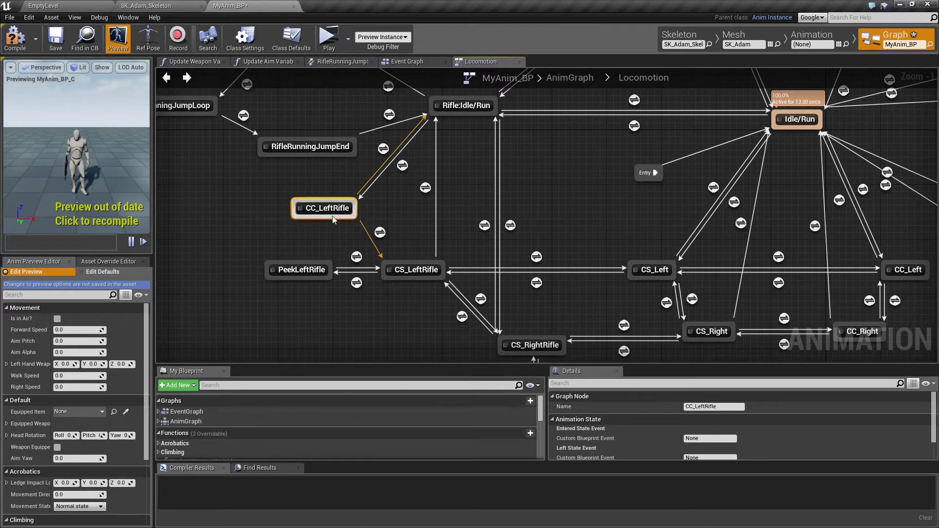
left_click_drag(323, 209, 331, 209)
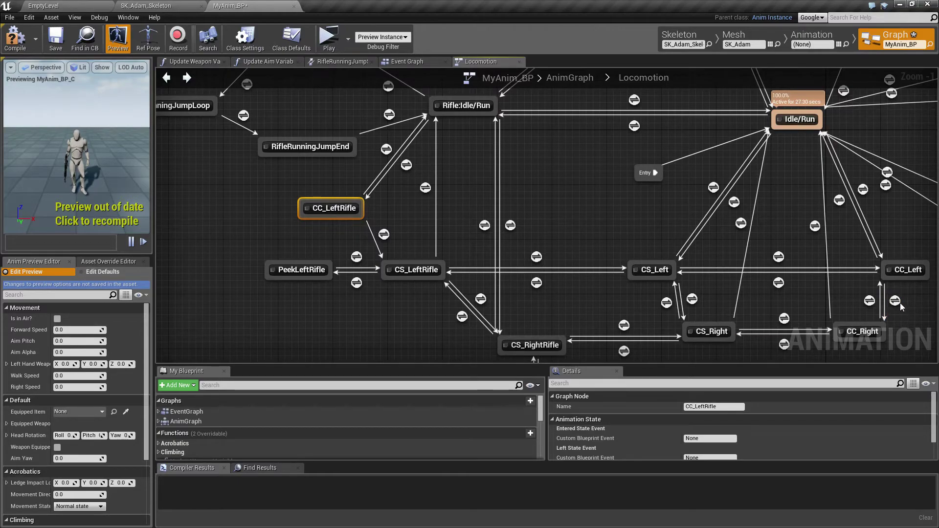
Check the CS_Left to CC_Left rule for reference and copy all condition nodes except Result from the Rifle:Idle/Run to CC_LeftRifle rule
double_click(778, 257)
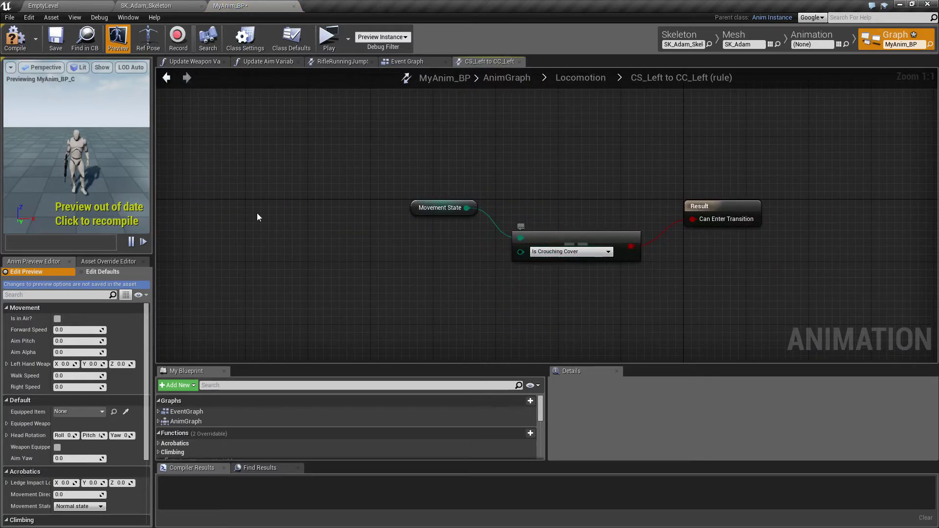
left_click(167, 78)
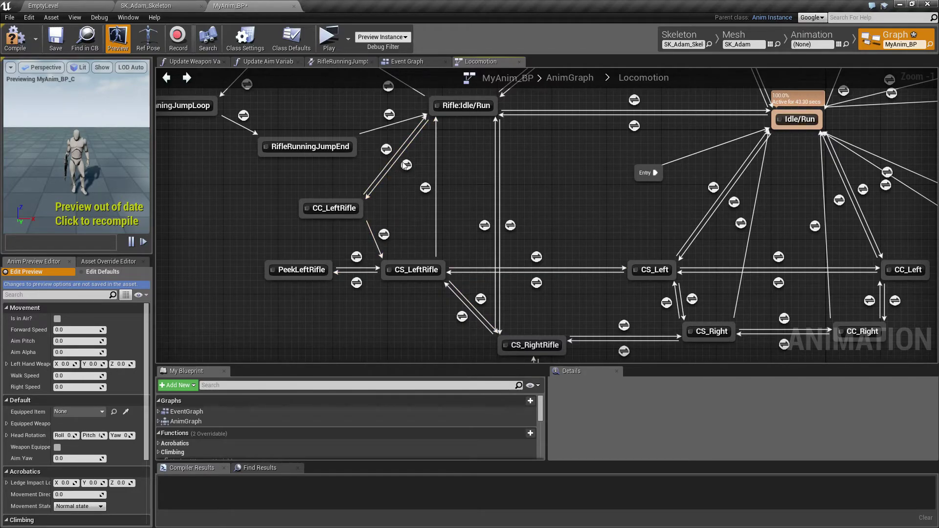
mouse_move(386, 153)
double_click(407, 166)
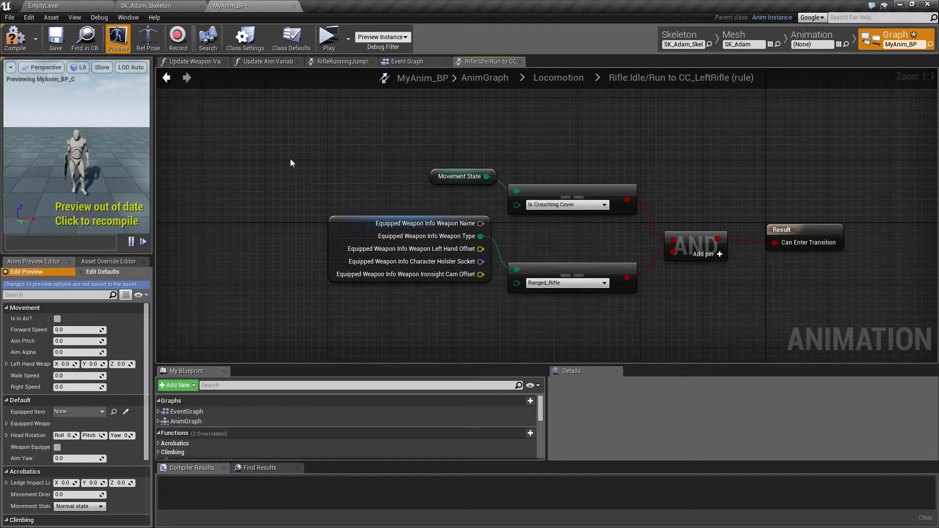
left_click_drag(290, 158, 689, 315)
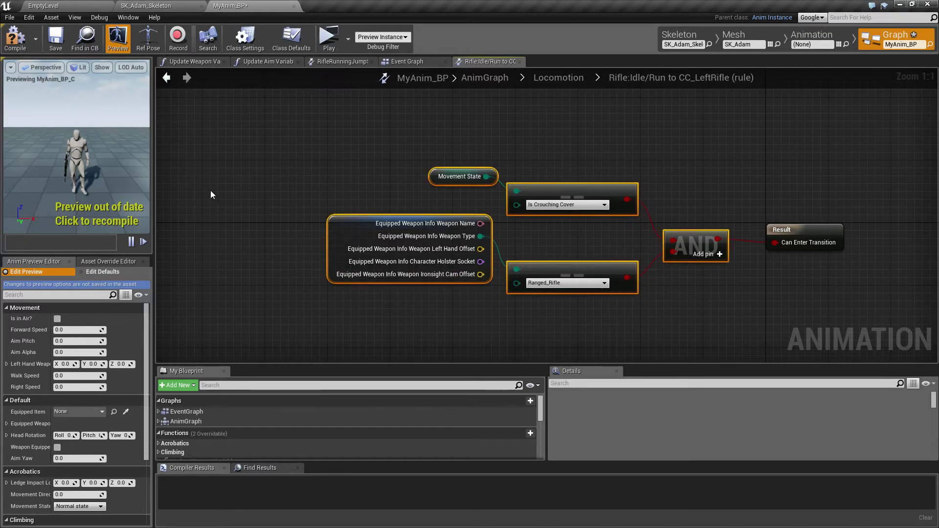
left_click(166, 77)
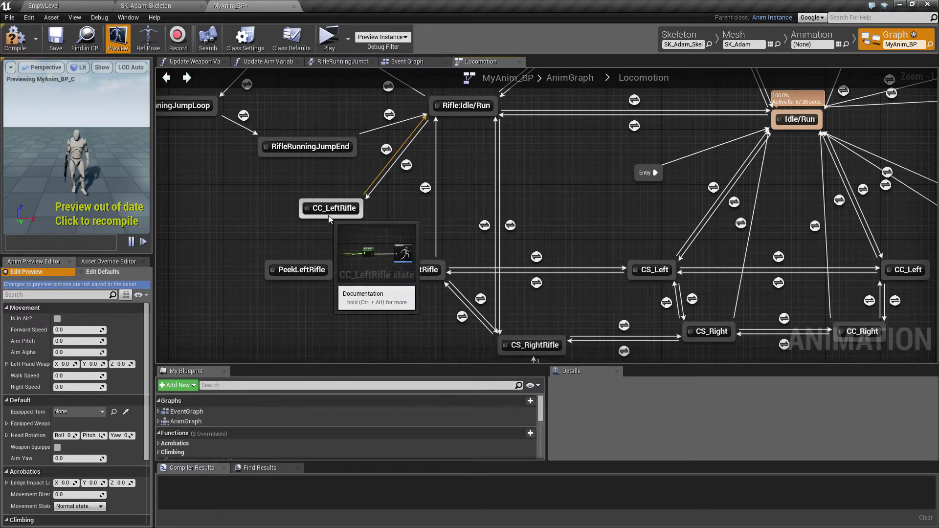
Paste the conditions into the CC_LeftRifle to CS_LeftRifle rule, connect AND to Can Enter Transition, and set the movement state to Is Standing Cover
double_click(386, 237)
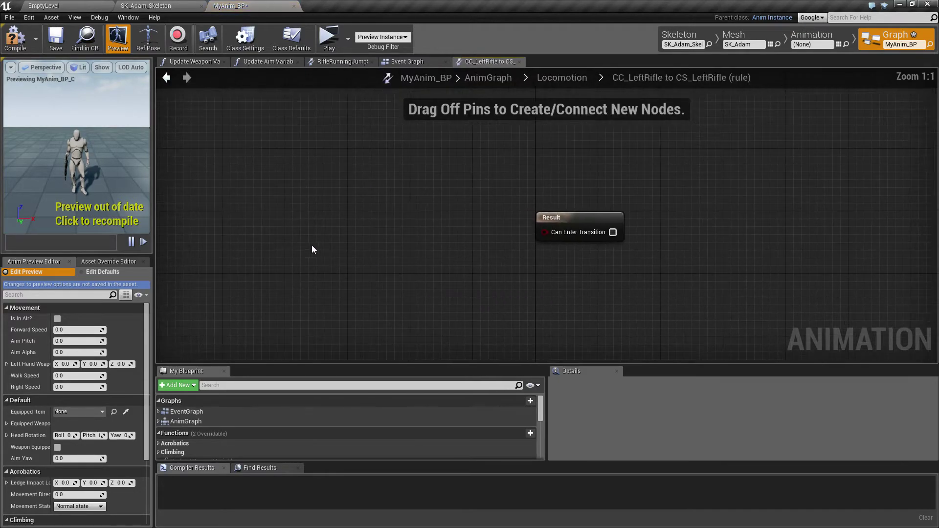
key("ctrl+v")
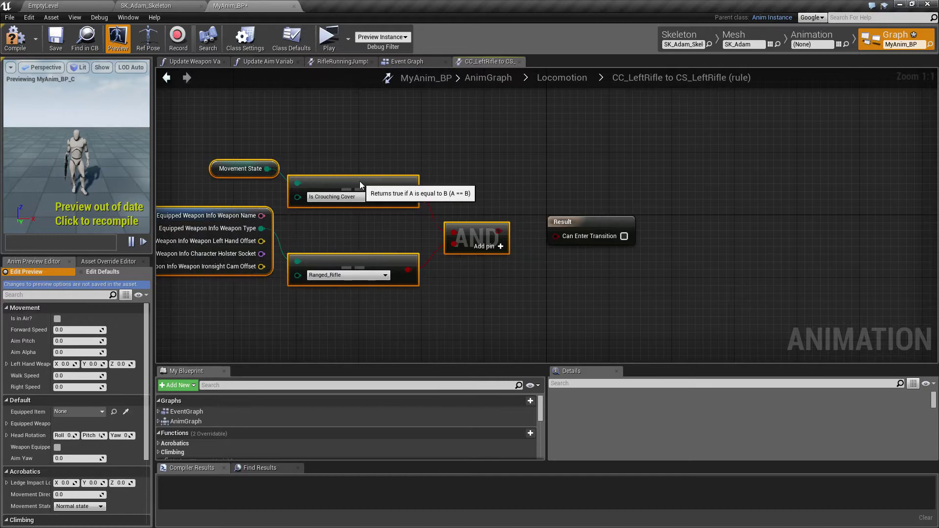
left_click_drag(498, 231, 555, 236)
left_click(356, 198)
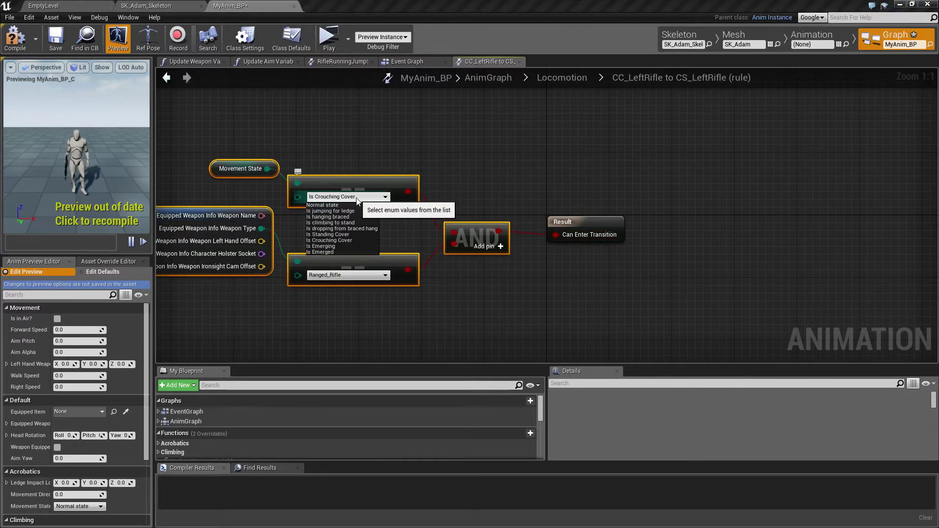
left_click(333, 234)
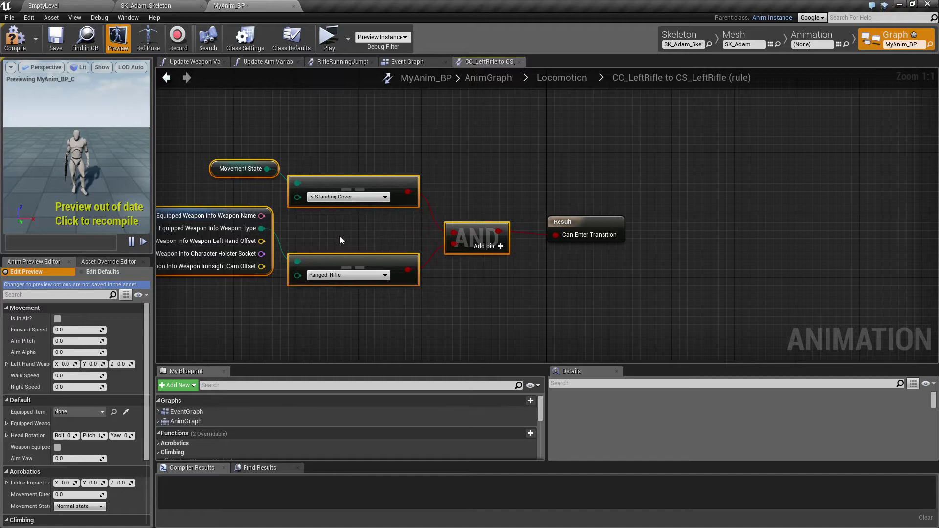
left_click(166, 78)
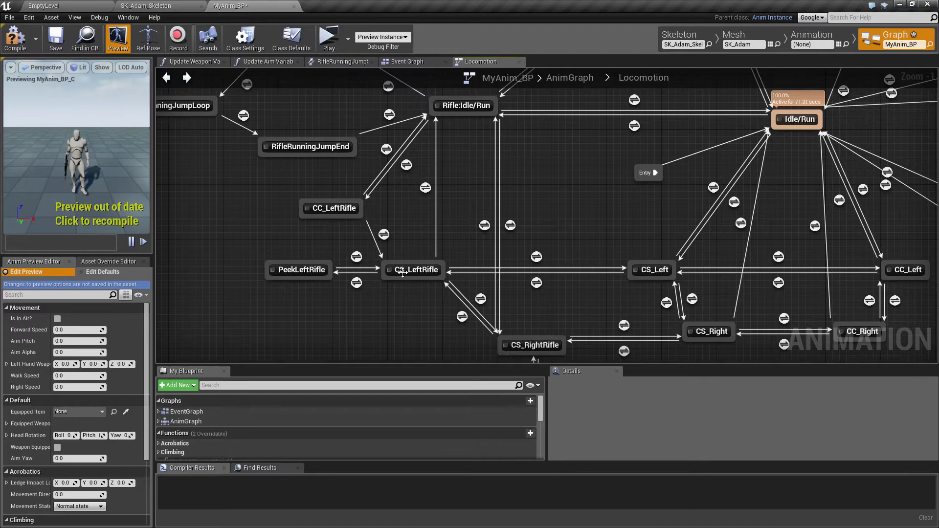
double_click(384, 234)
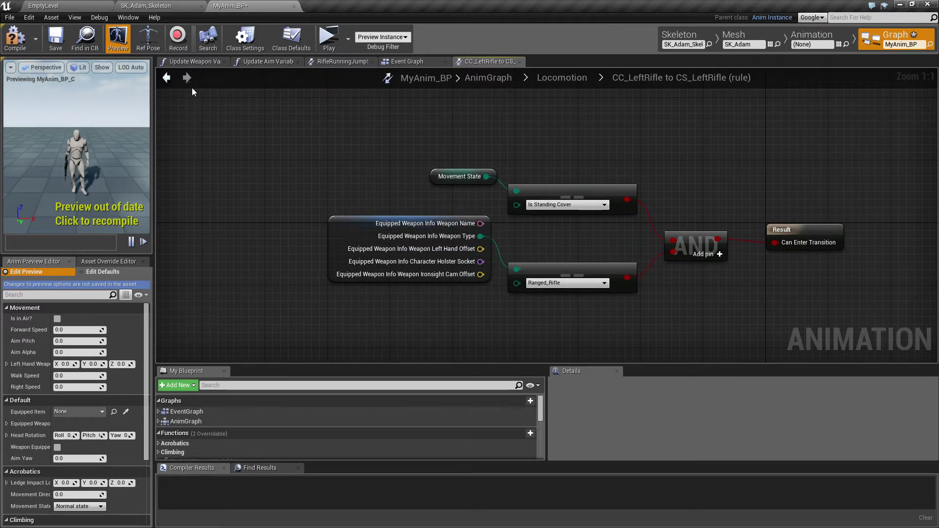
left_click(167, 78)
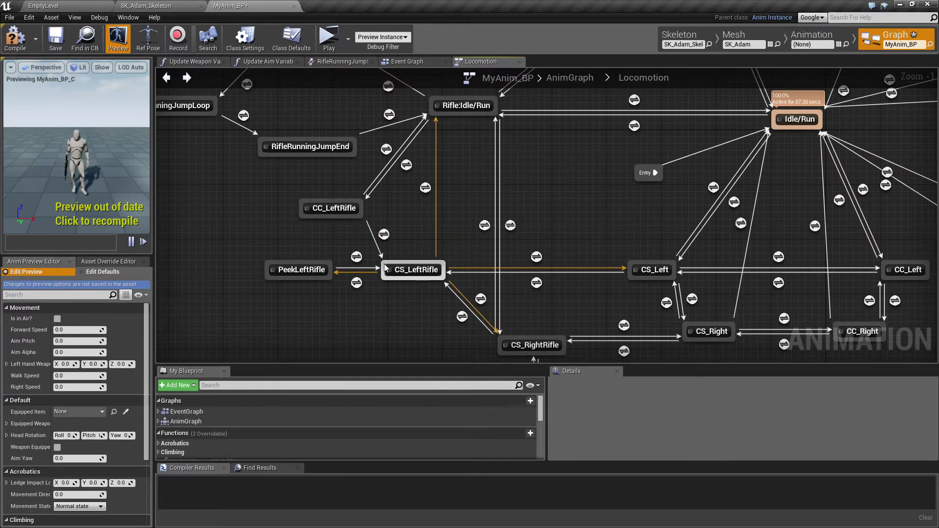
Create a CS_LeftRifle to CC_LeftRifle transition and paste the Is Crouching Cover and Ranged_Rifle conditions into its rule, connected to Can Enter Transition
left_click_drag(384, 268, 360, 221)
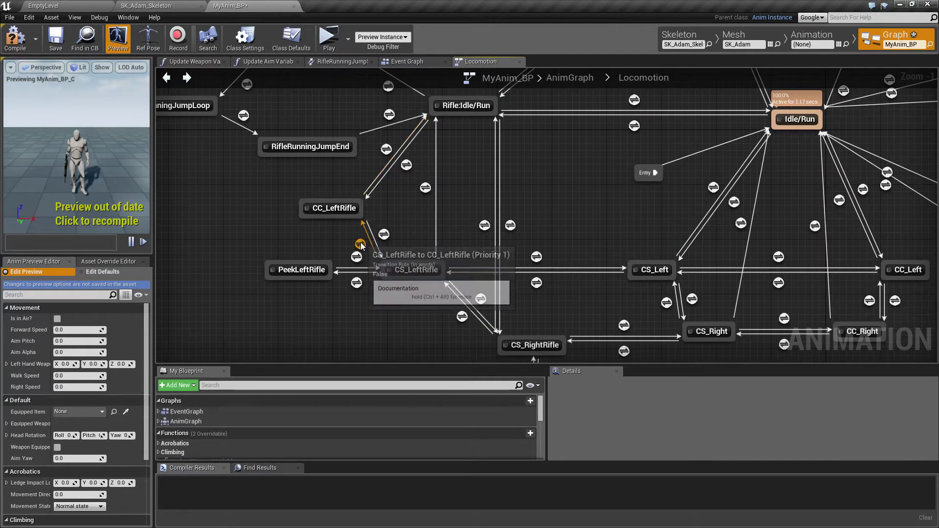
double_click(360, 240)
key("ctrl+v")
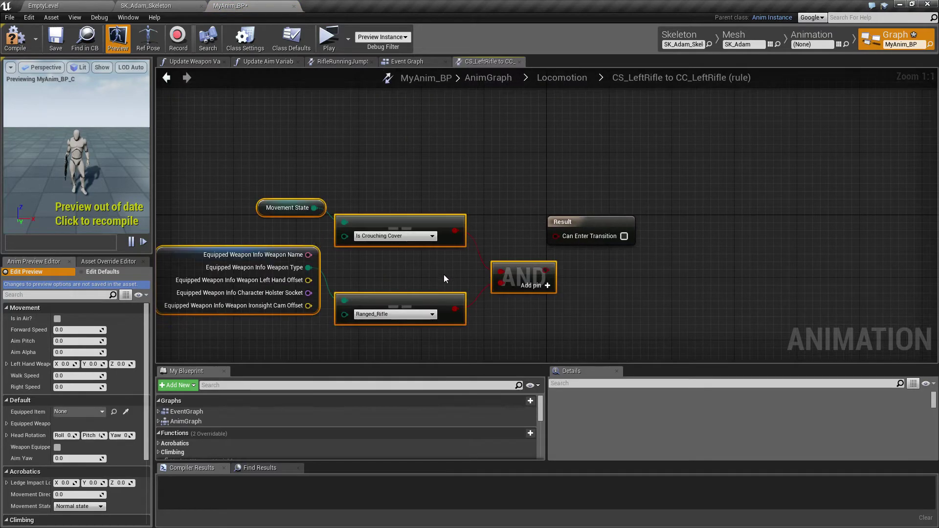
left_click_drag(506, 230, 554, 236)
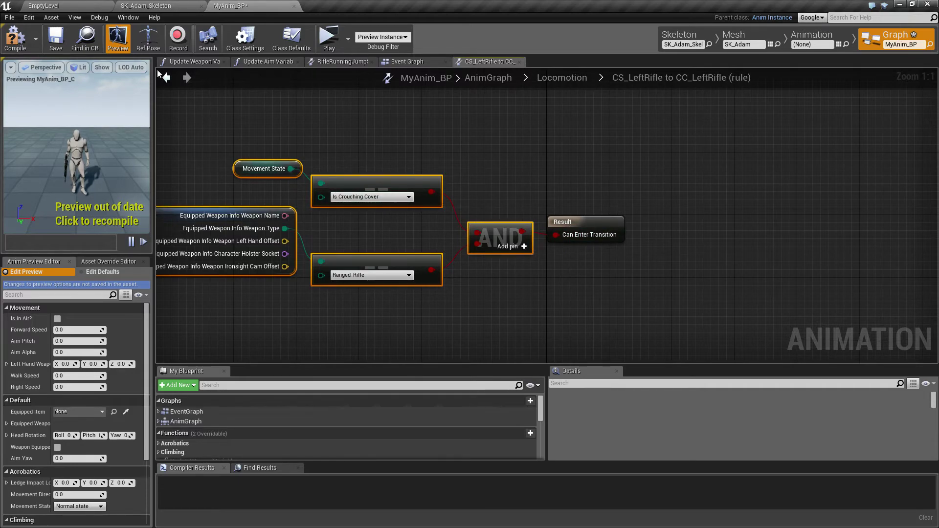
Save MyAnim_BP, start the game preview, and test entering, moving along and leaving standing rifle cover at the nearby tall wall
key("ctrl+s")
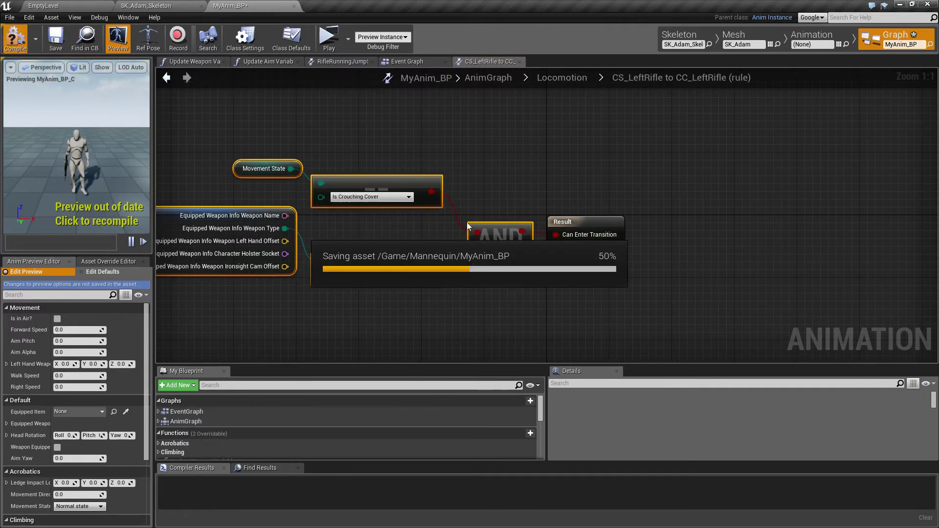
left_click(341, 46)
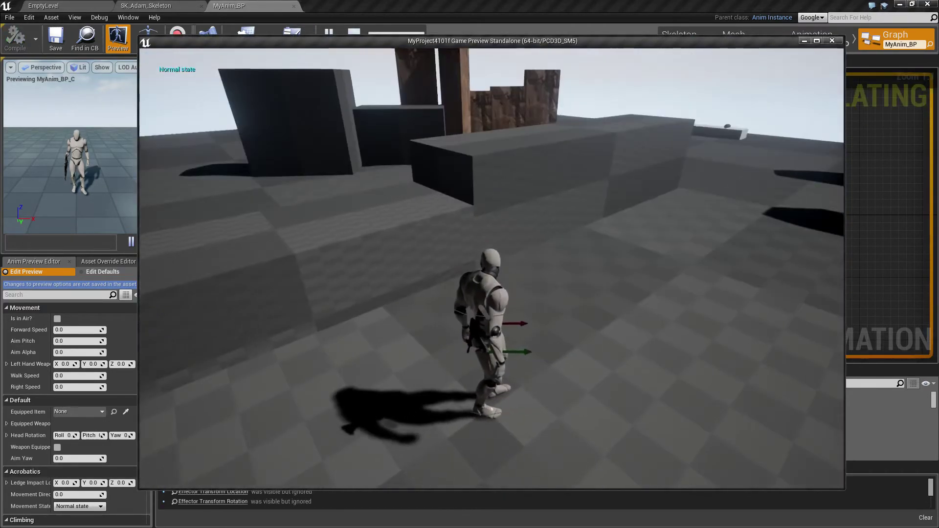
key("w")
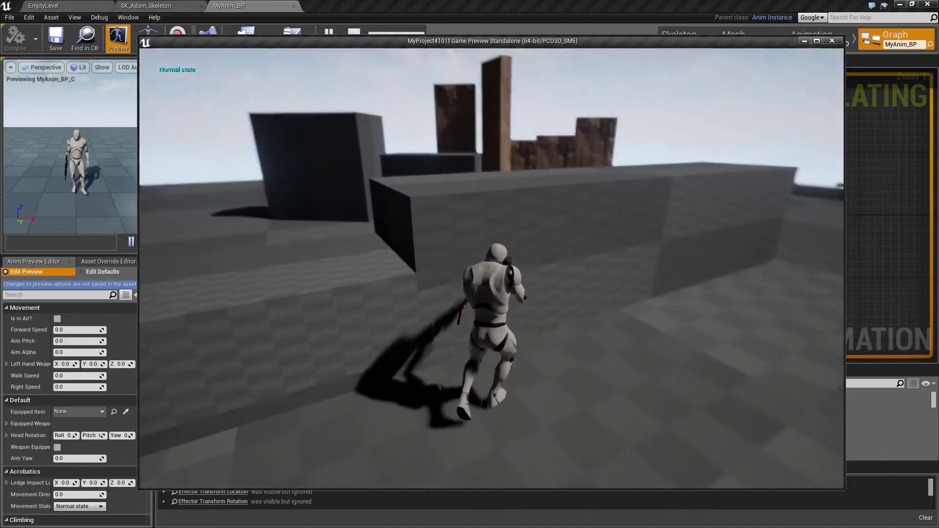
key("q")
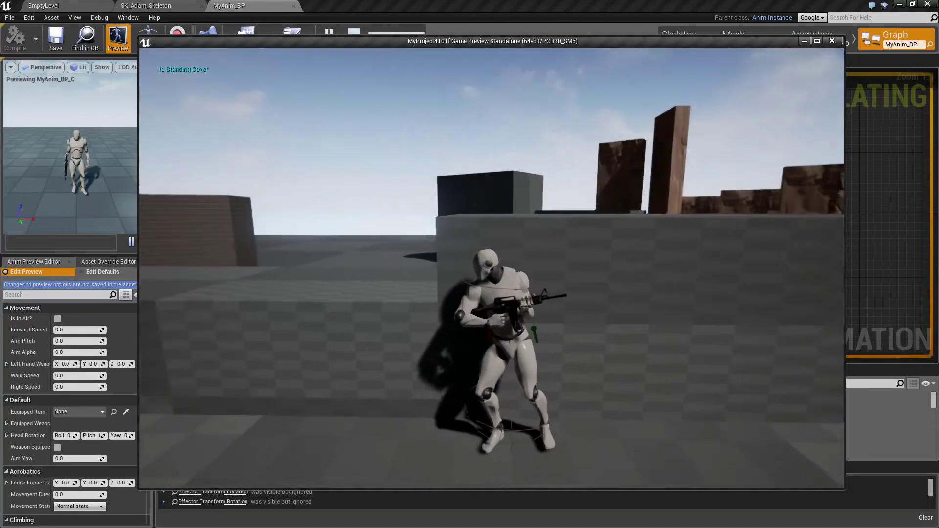
key("d")
key("a")
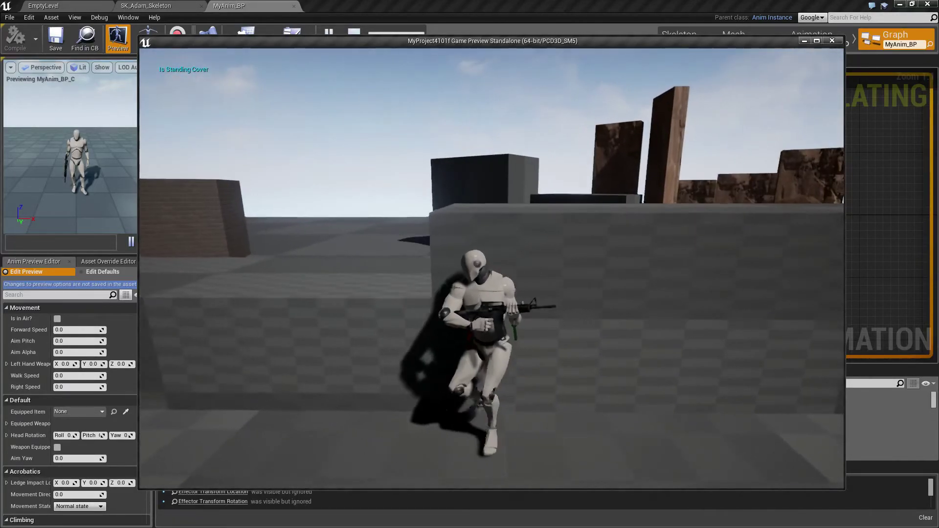
key("q")
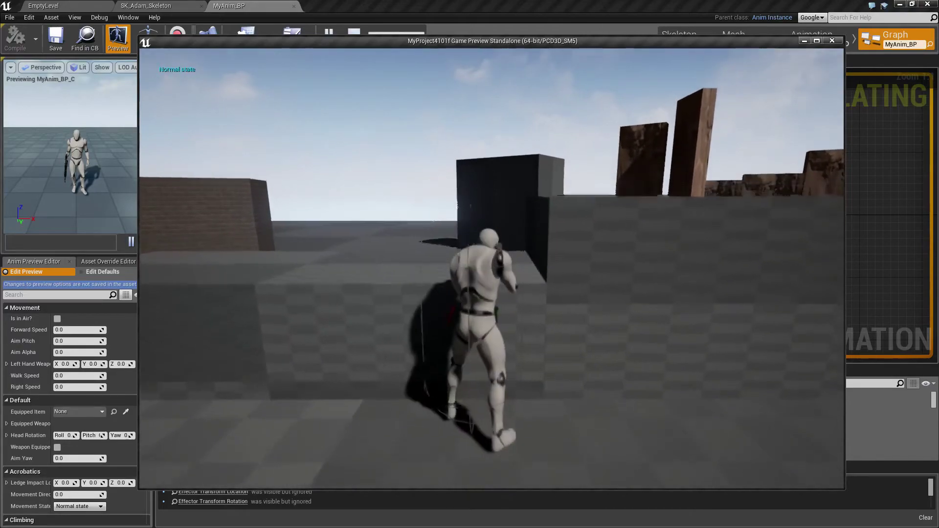
Run to the shaded side of the walls, take standing rifle cover, and move along into crouching cover behind the low block
key("w")
key("w")
key("w")
key("q")
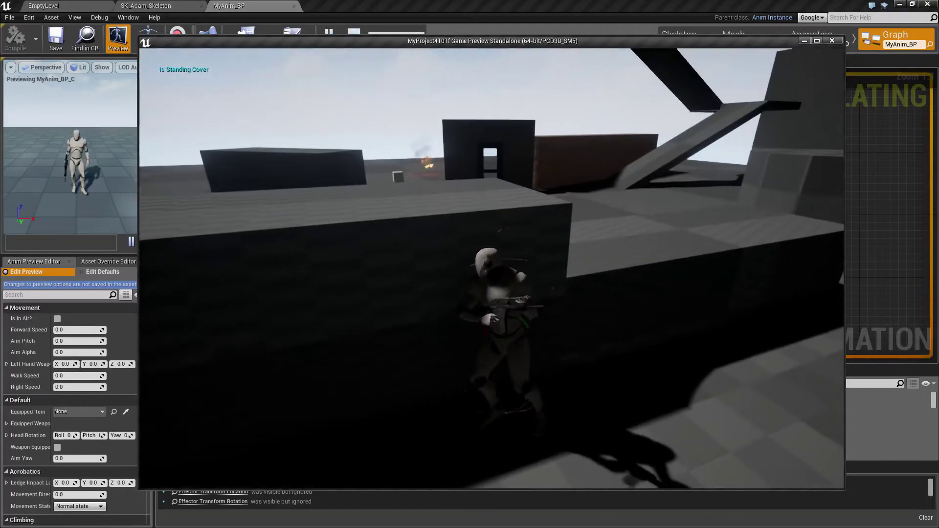
key("d")
key("d")
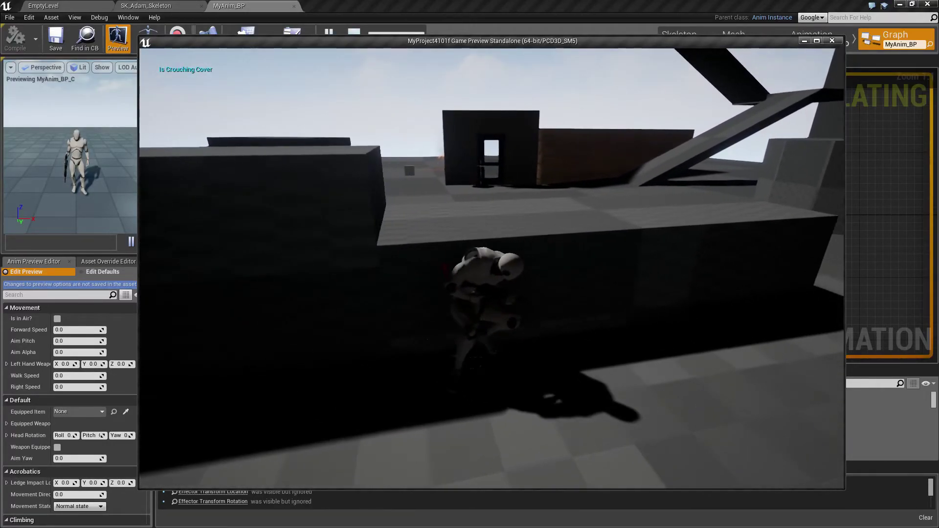
key("d")
key("d")
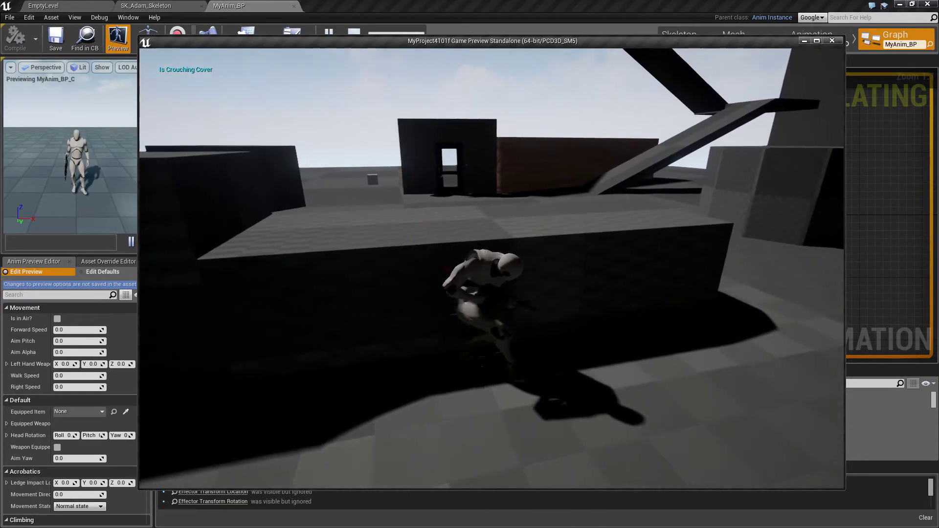
Test the crouching rifle cover movement in both directions along the low block, and end the game preview
key("d")
key("d")
key("d")
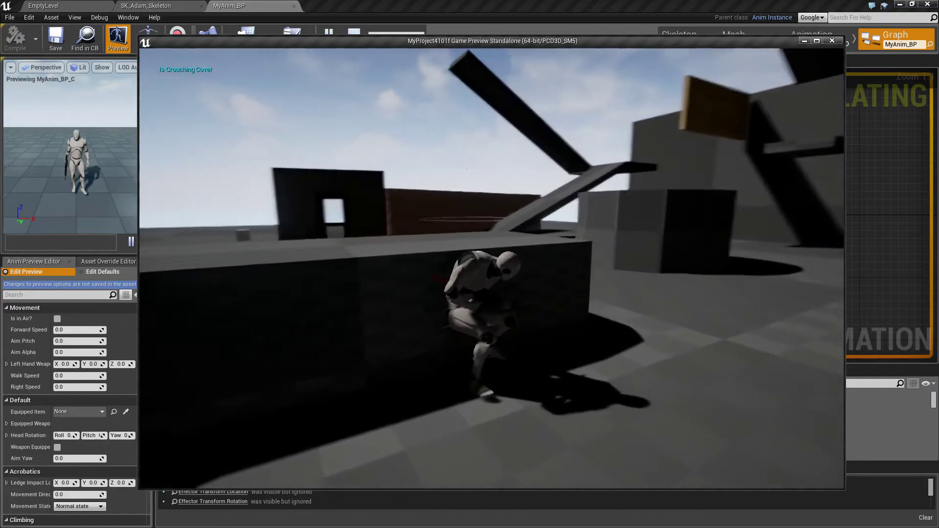
key("a")
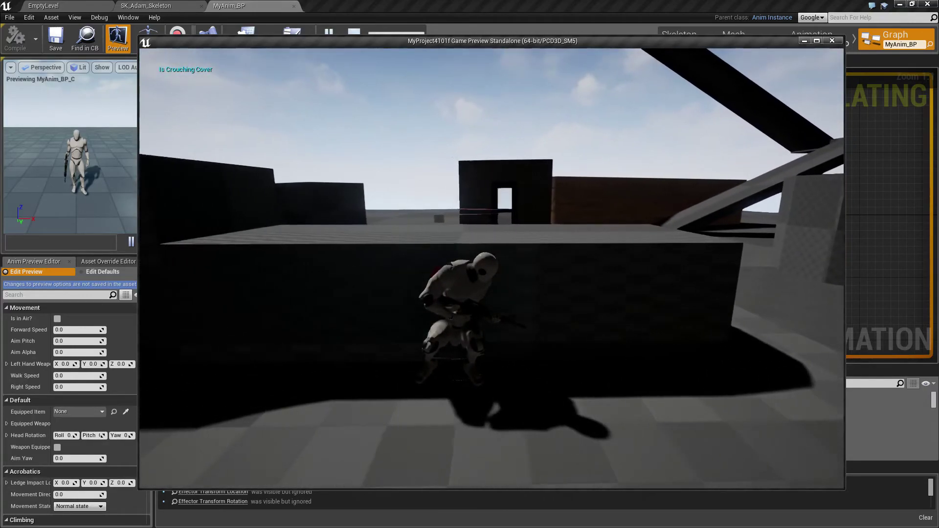
key("d")
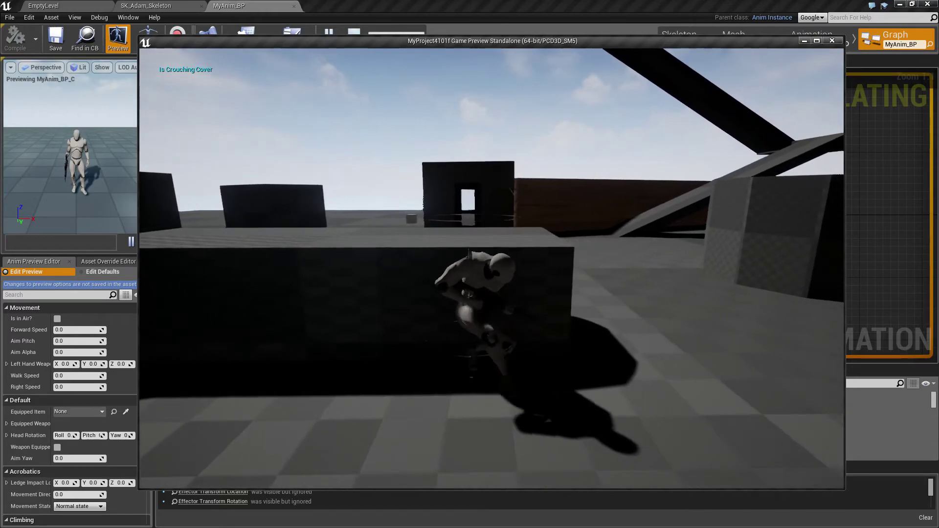
key("a")
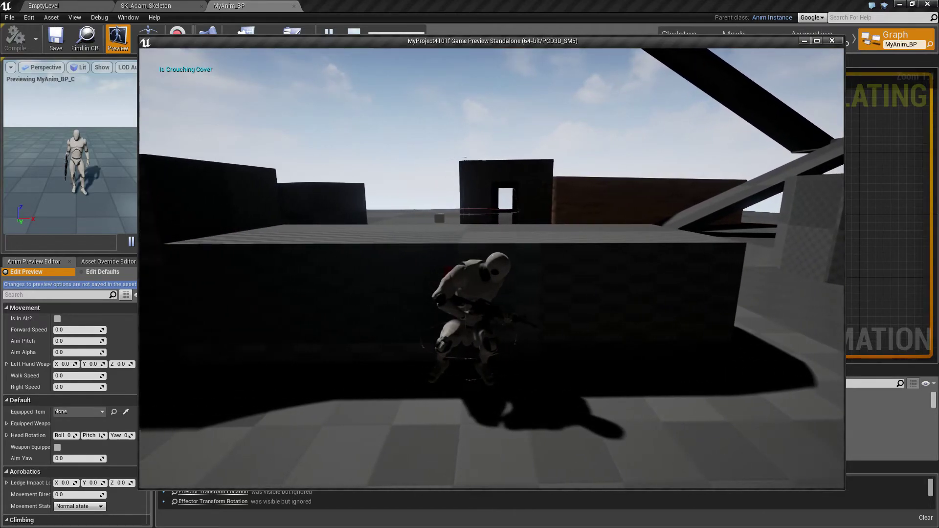
key("Escape")
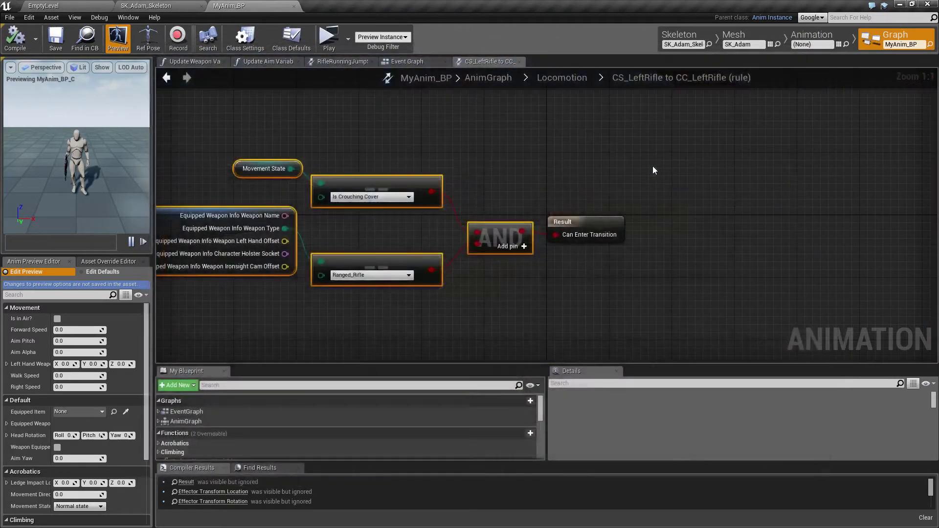
Return to the Locomotion state machine and review how the rifle cover states connect to the unarmed cover states
left_click(167, 78)
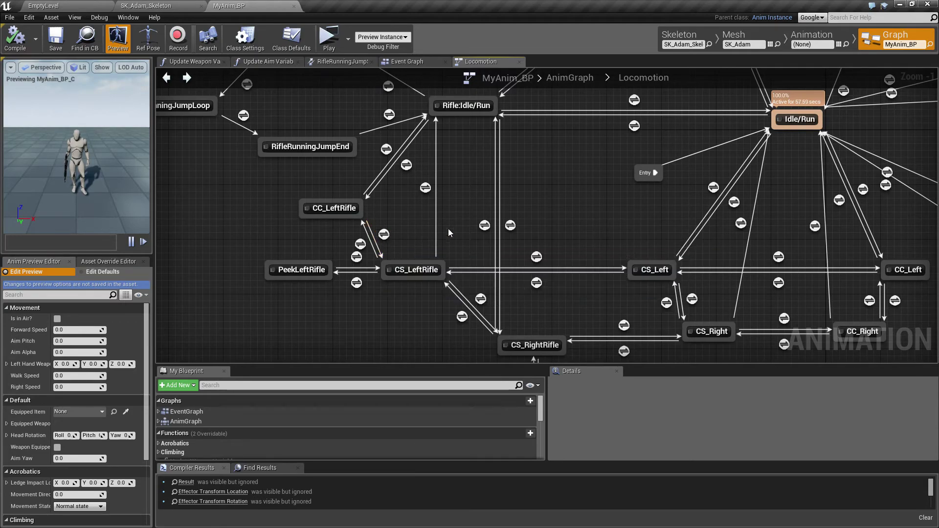
scroll(551, 172, "down", 5)
scroll(553, 174, "up", 3)
right_click_drag(587, 158, 600, 224)
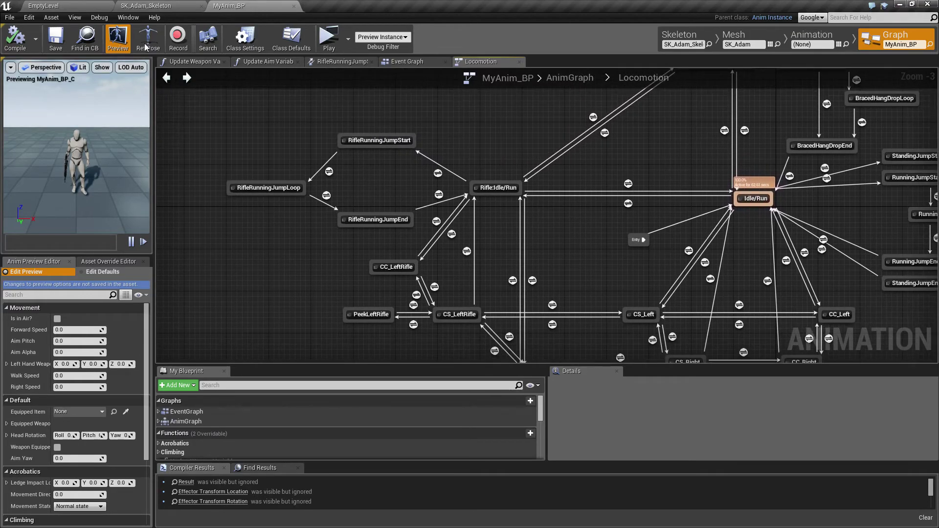
Switch to EmptyLevel and examine where the low cover block meets the taller wall
left_click(53, 7)
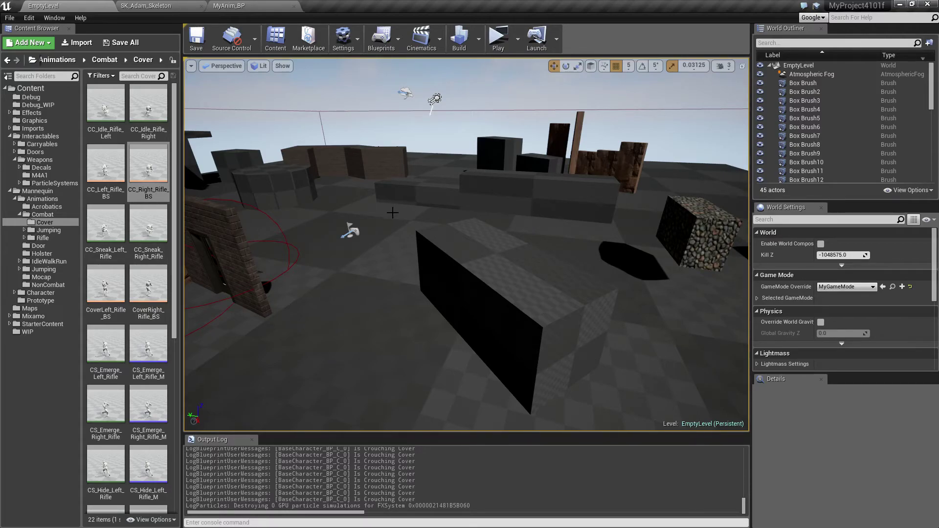
right_click_drag(466, 244, 524, 324)
key("w")
key("a")
key("d")
right_click_drag(403, 343, 367, 337)
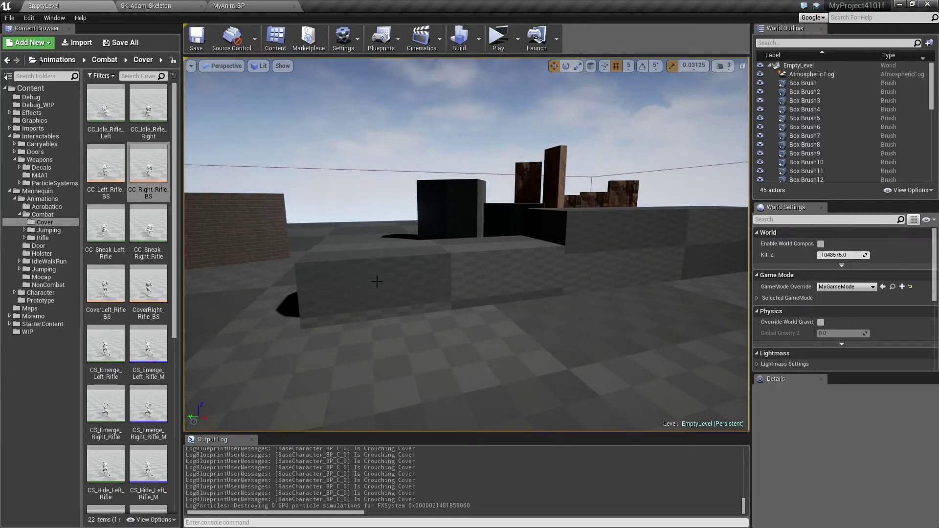
right_click_drag(388, 285, 594, 330)
key("w")
key("s")
key("s")
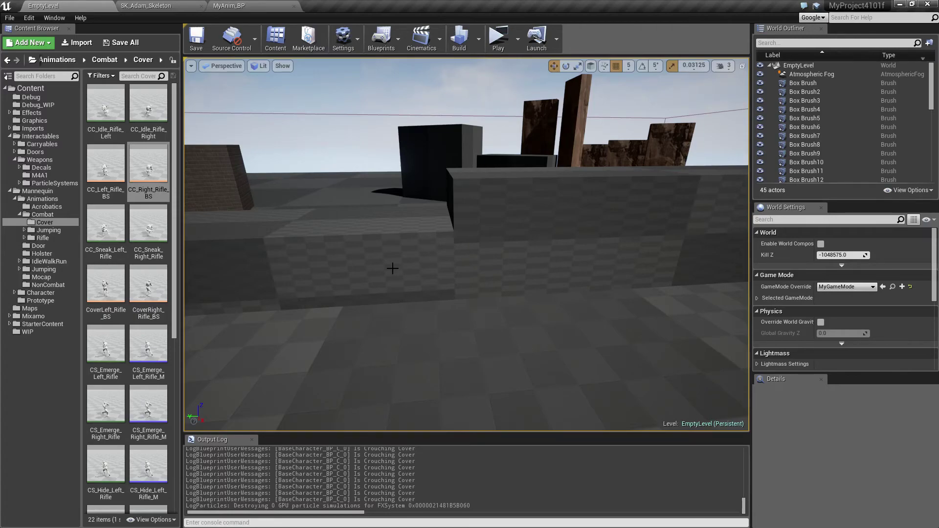
Examine the low cover block's front and ends and the adjoining tall wall from several angles in the level
key("s")
key("a")
right_click_drag(459, 318, 196, 273)
key("s")
key("w")
key("w")
key("d")
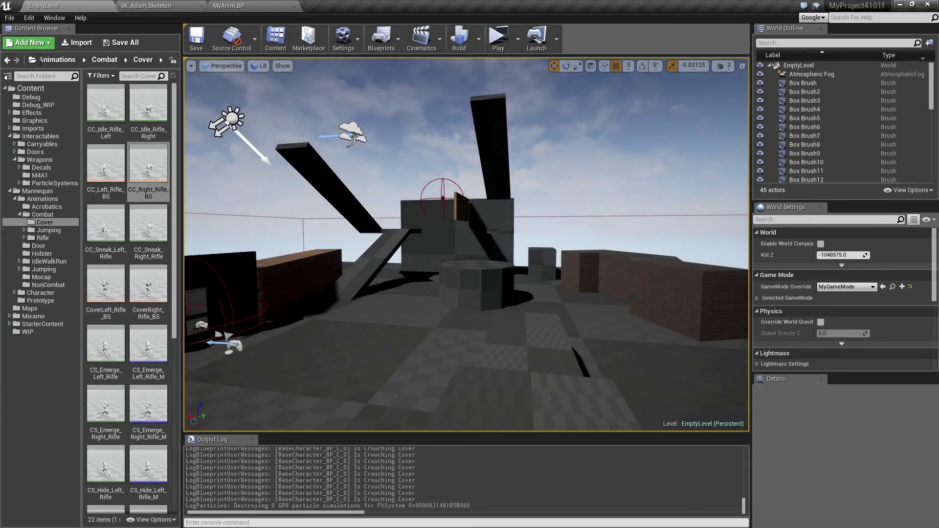
key("a")
right_click_drag(466, 245, 741, 306)
key("w")
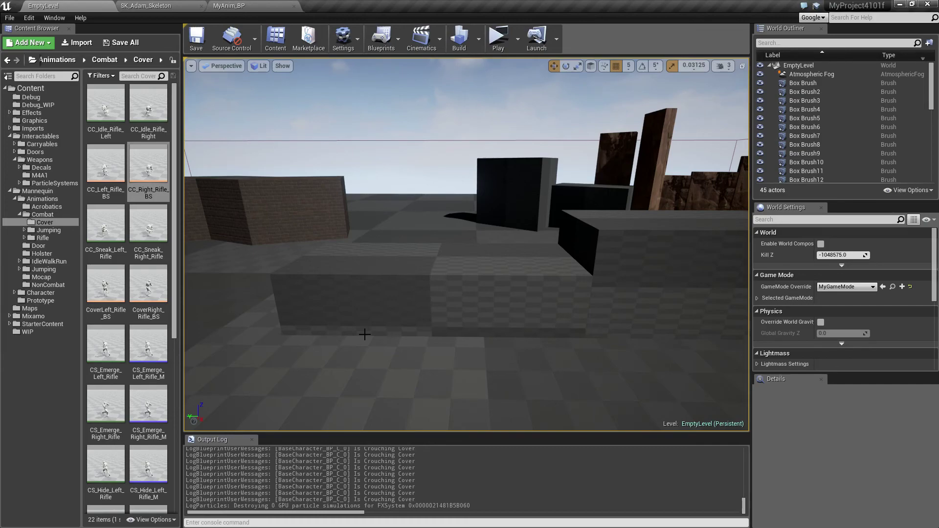
right_click_drag(347, 331, 460, 332)
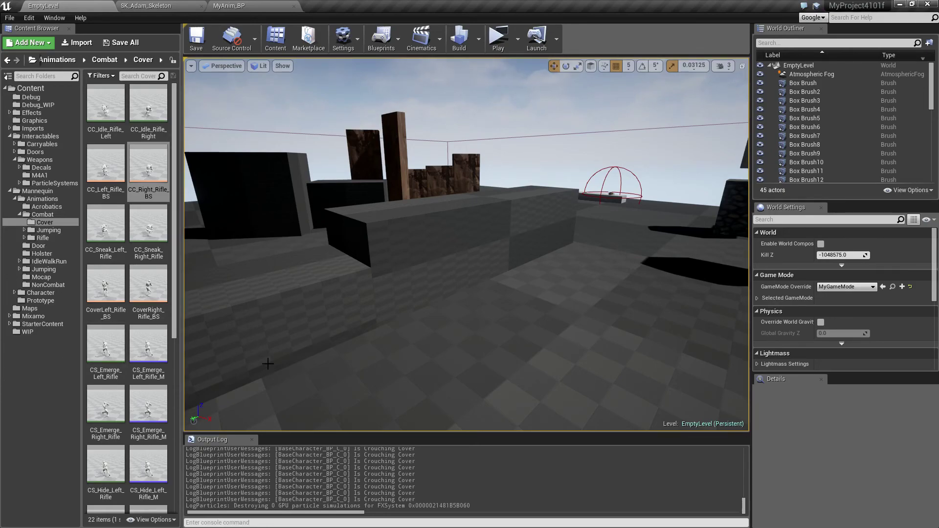
right_click_drag(459, 293, 684, 286)
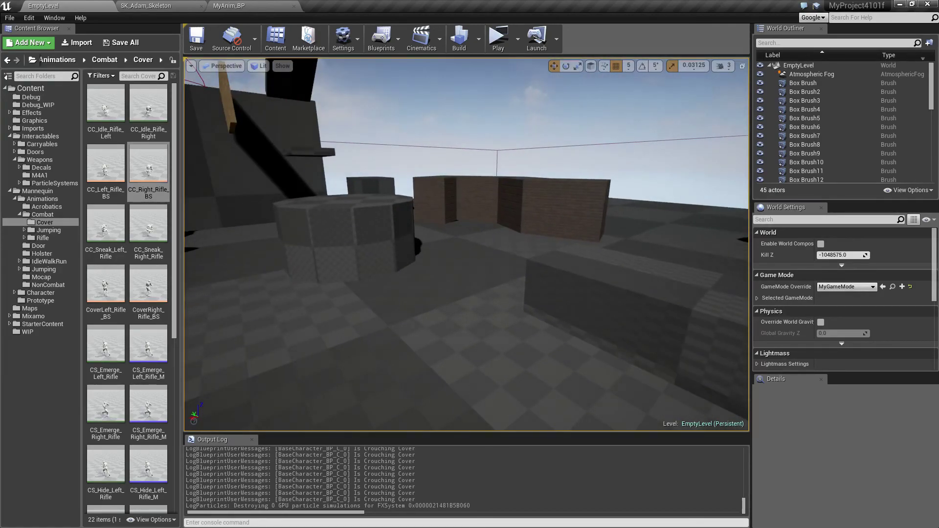
right_click_drag(466, 264, 612, 281)
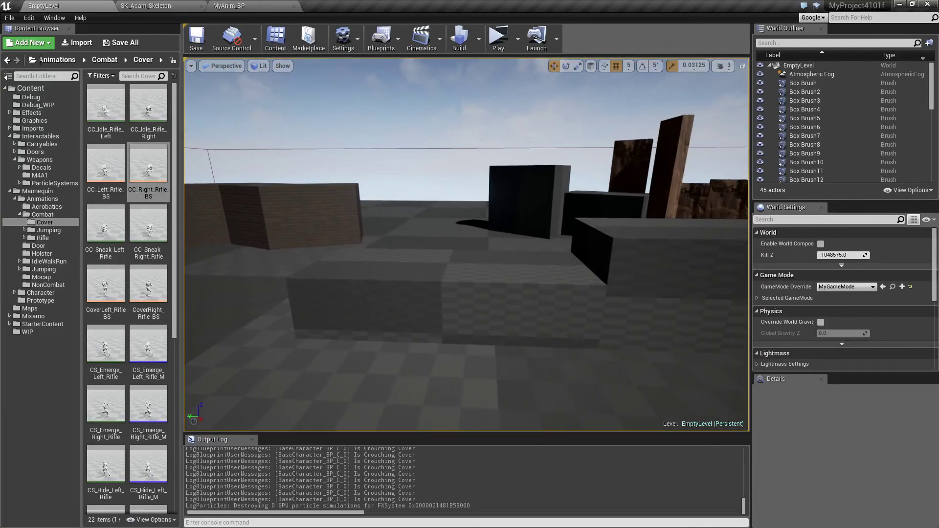
right_click_drag(466, 244, 477, 233)
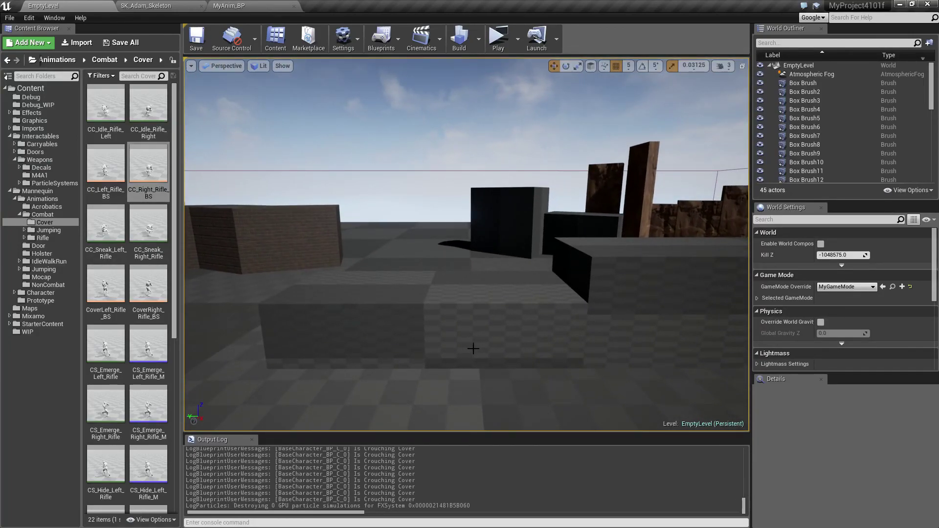
right_click_drag(480, 348, 530, 377)
right_click_drag(462, 332, 399, 372)
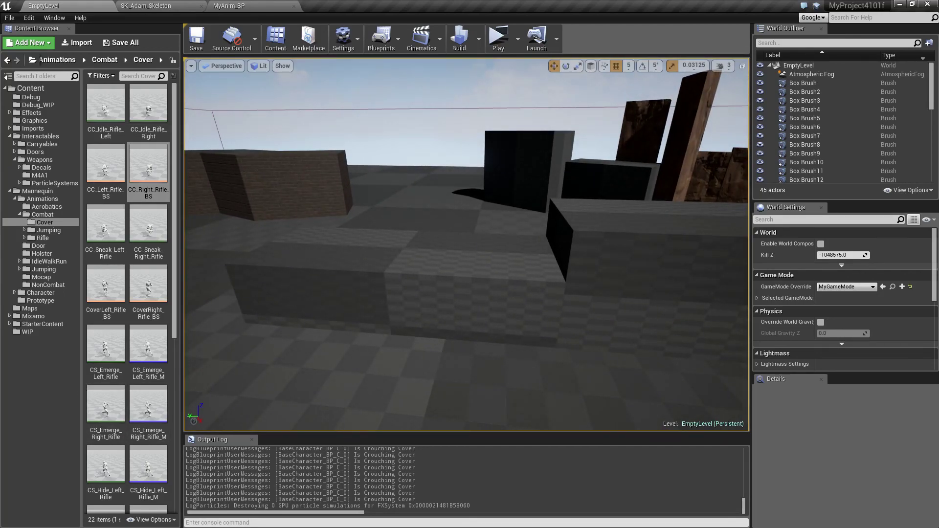